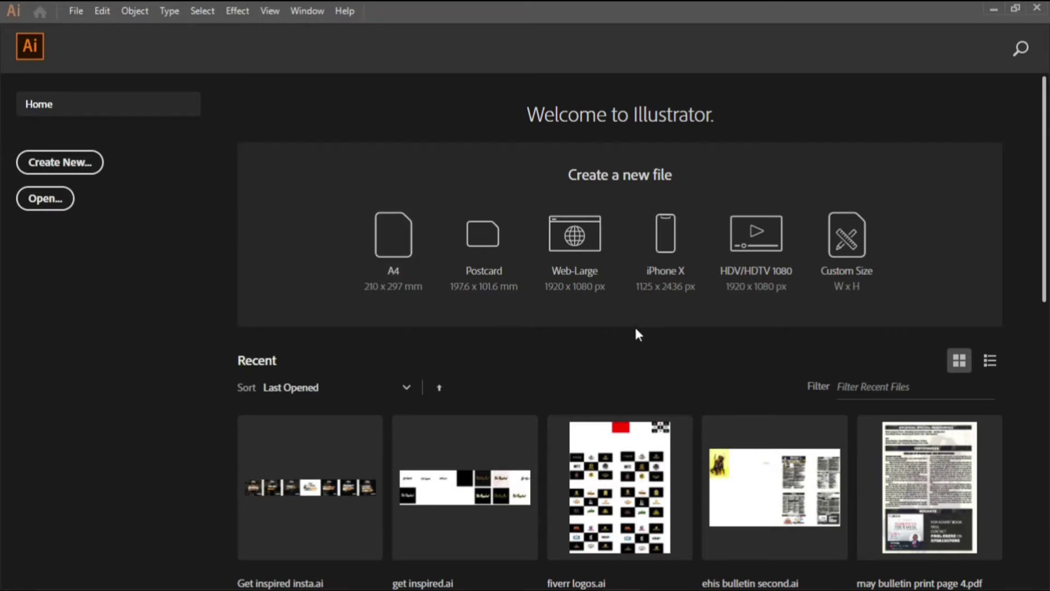
- Start a new Untitled-1 document from the recent 1000 × 1000 px preset
{"action": "left_click", "coordinate": [65, 163]}
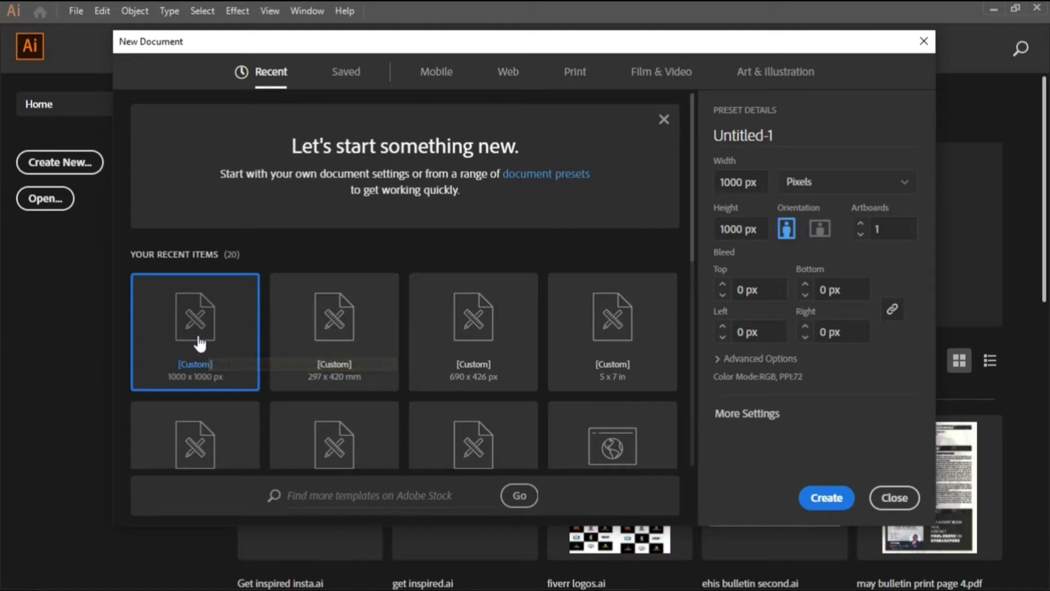
{"action": "left_click", "coordinate": [829, 498]}
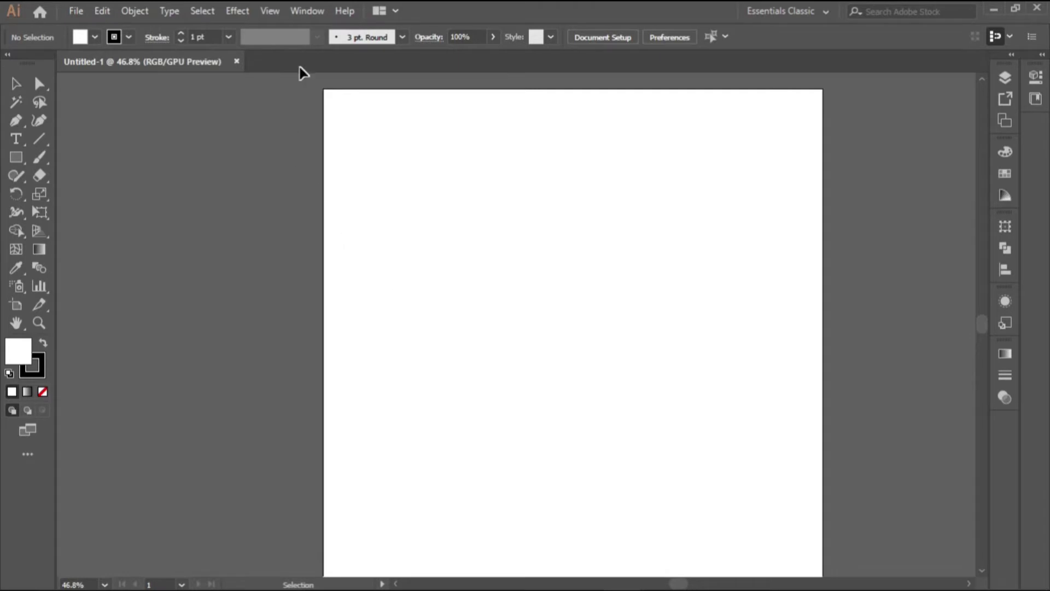
- Enable Smart Guides in the View menu so the option ends up checked
{"action": "left_click", "coordinate": [276, 18]}
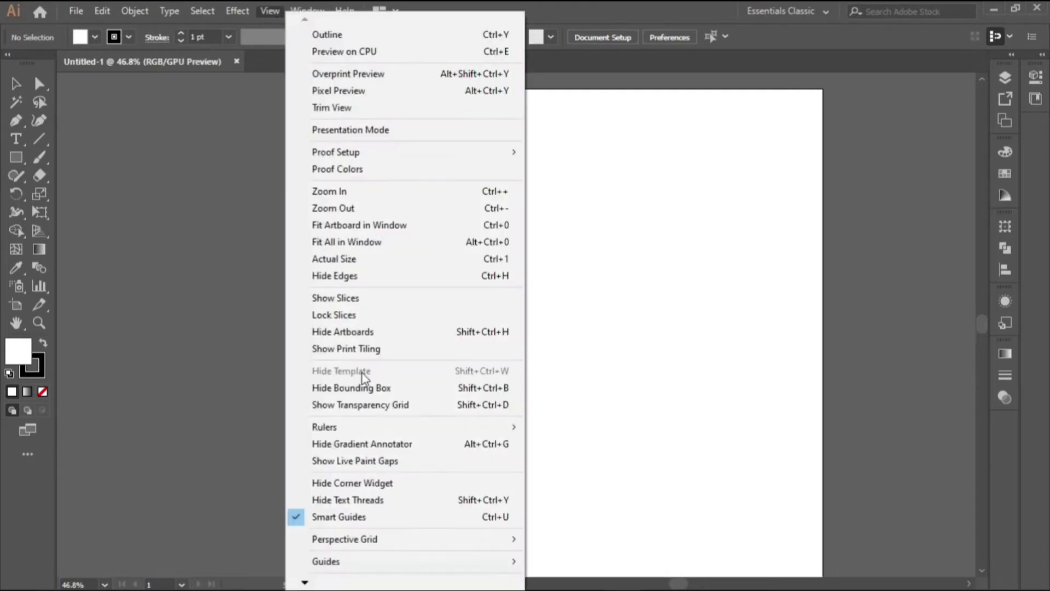
{"action": "mouse_move", "coordinate": [305, 583]}
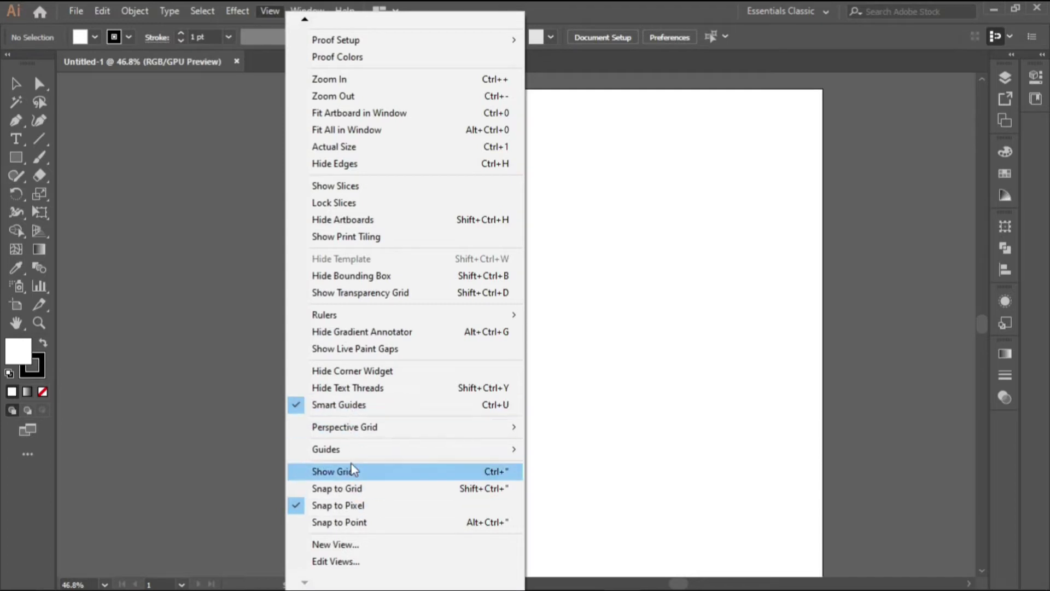
{"action": "left_click", "coordinate": [358, 405]}
{"action": "left_click", "coordinate": [269, 11]}
{"action": "left_click", "coordinate": [351, 160]}
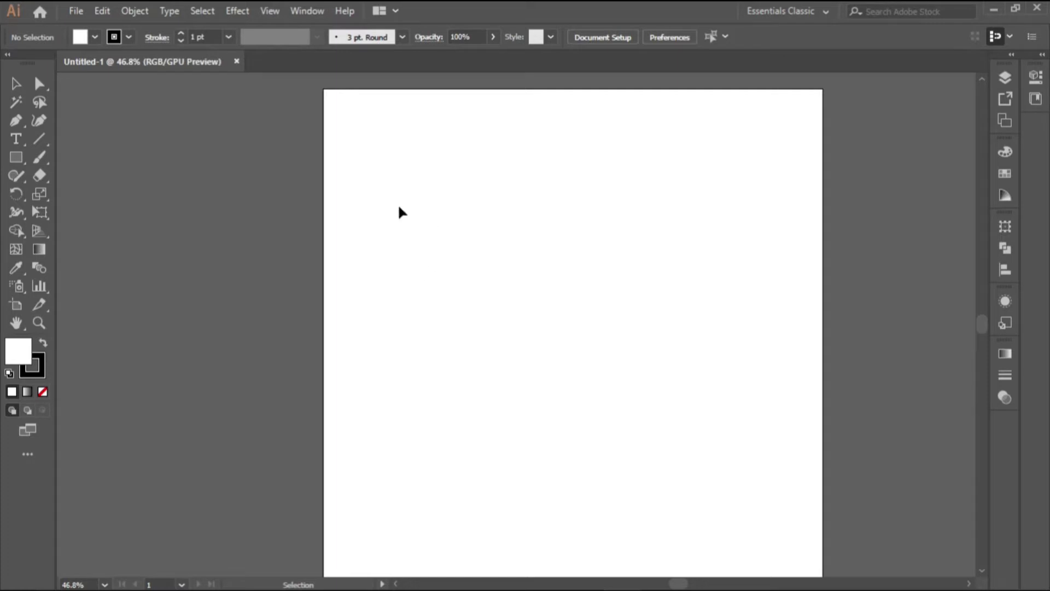
{"action": "scroll", "coordinate": [518, 285], "scroll_direction": "down", "scroll_amount": 1}
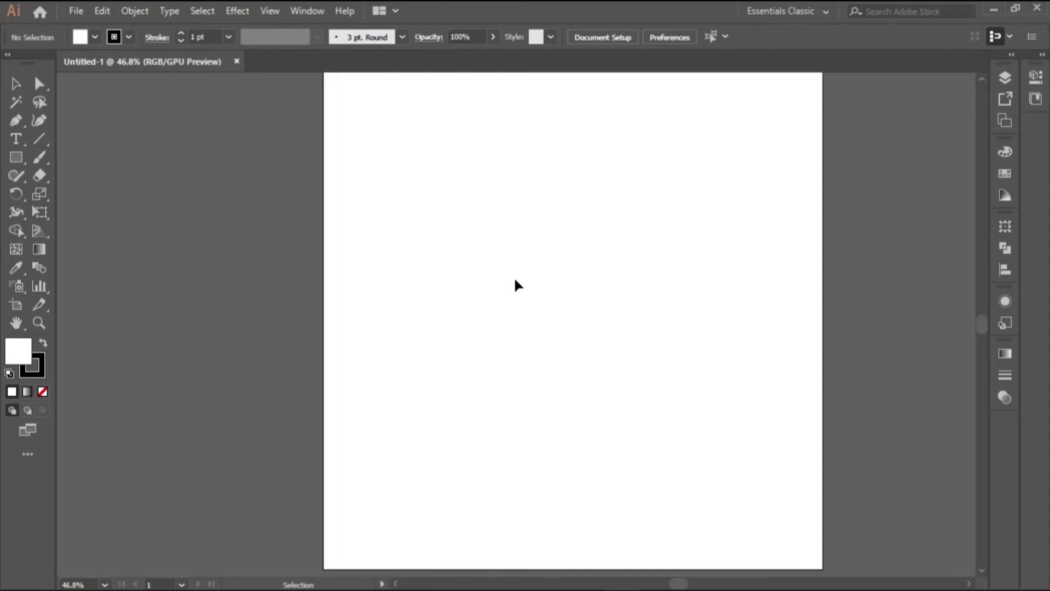
{"action": "scroll", "coordinate": [516, 269], "scroll_direction": "up", "scroll_amount": 1}
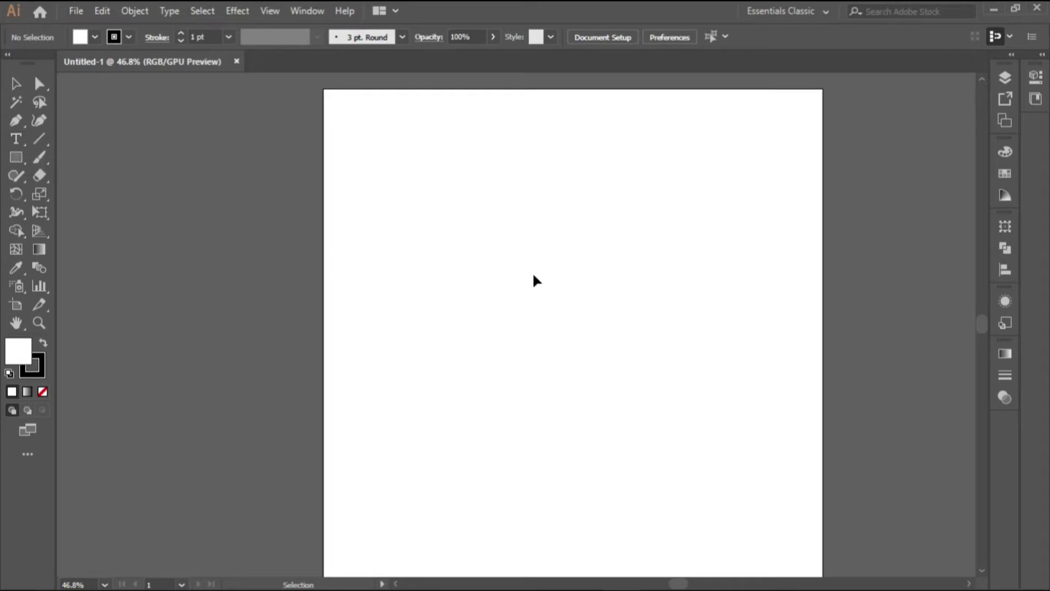
- Type a single letter F in Myriad Pro on the artboard
{"action": "left_click", "coordinate": [15, 139]}
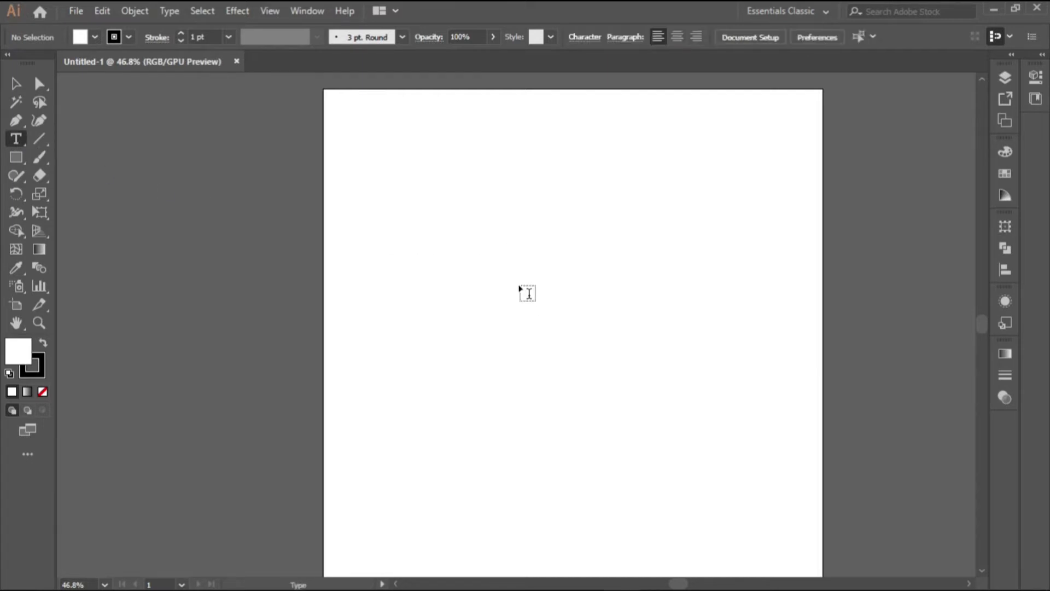
{"action": "left_click", "coordinate": [528, 285]}
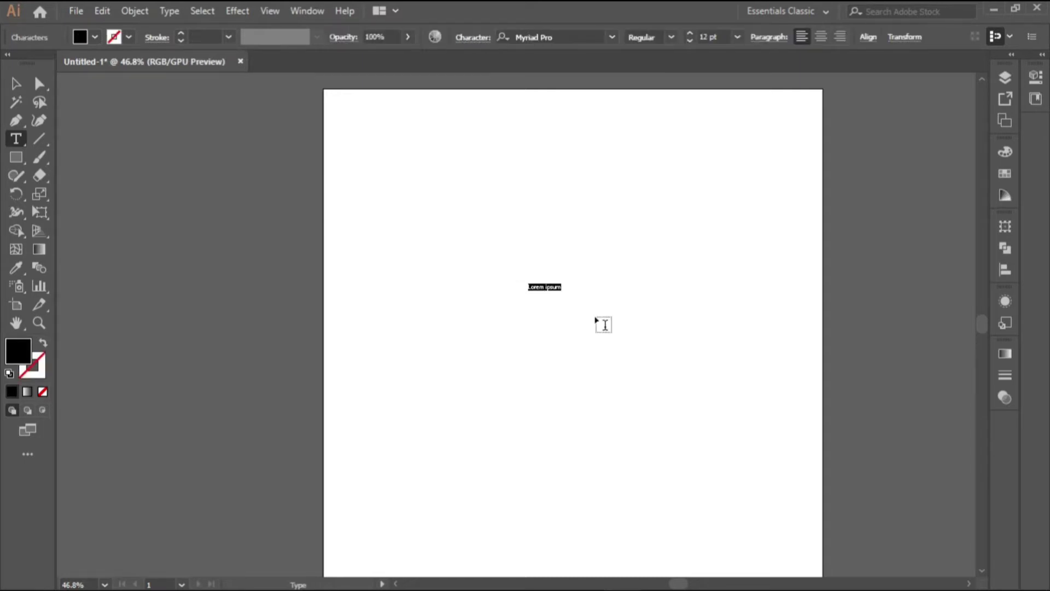
{"action": "key", "text": "BackSpace"}
- Scale the F up proportionally to roughly 536 pt
{"action": "left_click", "coordinate": [15, 83]}
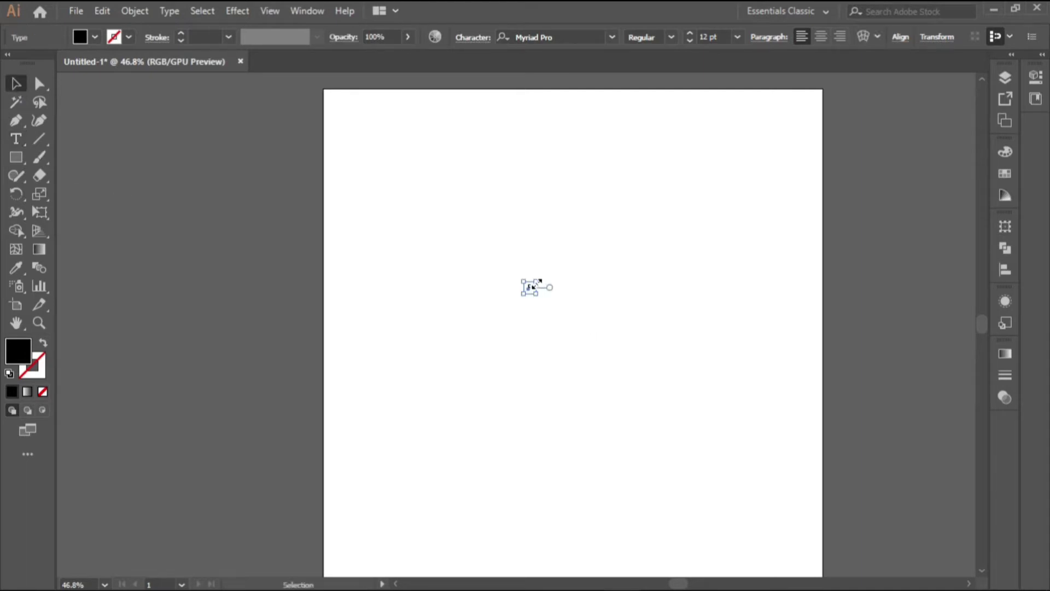
{"action": "left_click_drag", "start_coordinate": [537, 280], "coordinate": [733, 101]}
{"action": "scroll", "coordinate": [568, 454], "scroll_direction": "down", "scroll_amount": 6}
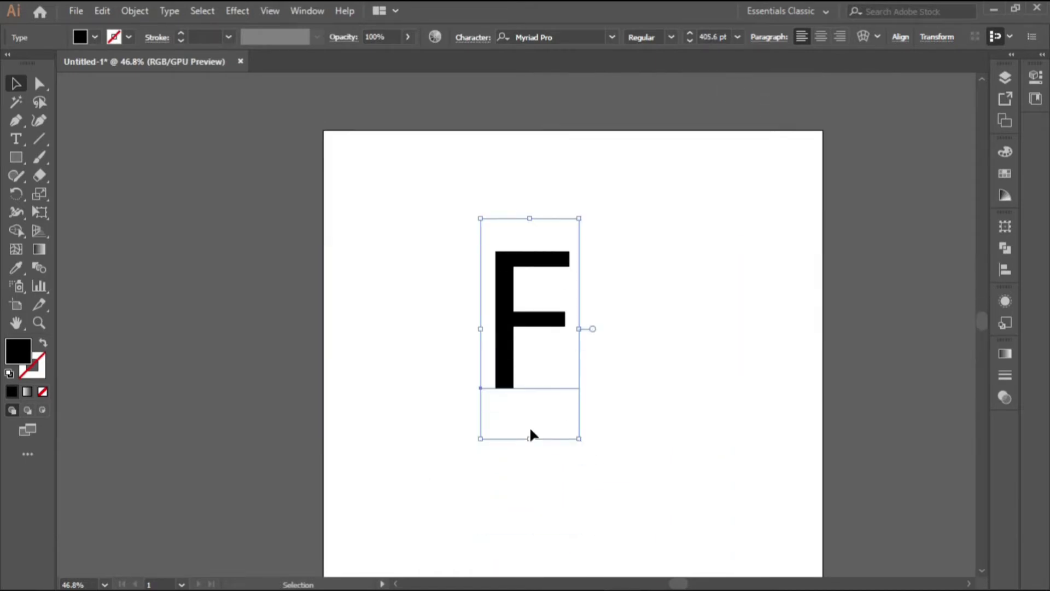
{"action": "key", "text": "ctrl+minus"}
{"action": "left_click_drag", "start_coordinate": [644, 420], "coordinate": [592, 399]}
{"action": "key", "text": "ctrl+minus"}
{"action": "key", "text": "ctrl+minus"}
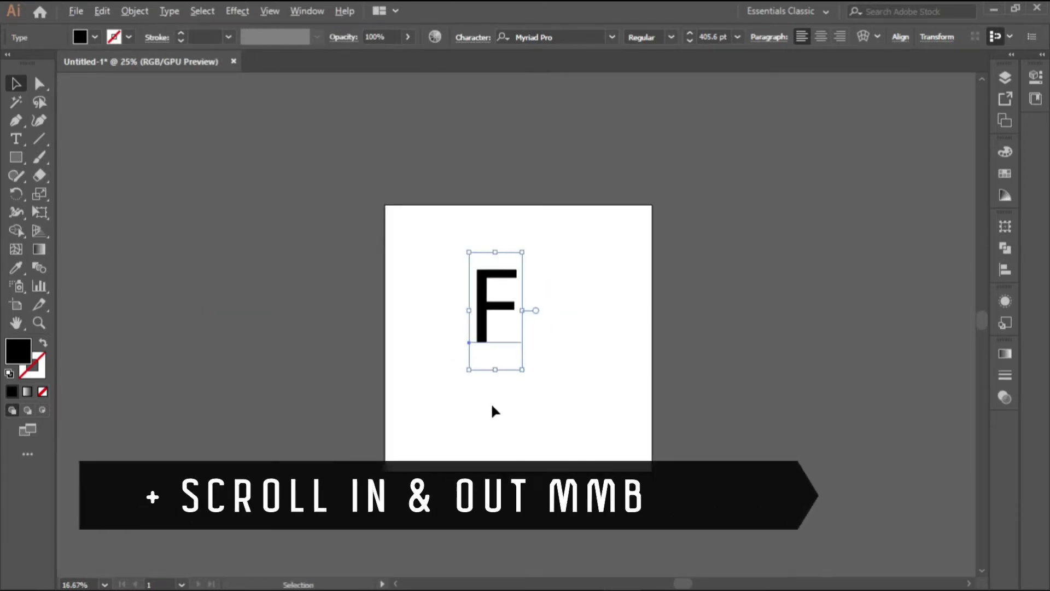
{"action": "scroll", "coordinate": [495, 412], "scroll_direction": "up", "scroll_amount": 4}
{"action": "scroll", "coordinate": [495, 411], "scroll_direction": "down", "scroll_amount": 4}
{"action": "scroll", "coordinate": [495, 411], "scroll_direction": "up", "scroll_amount": 2}
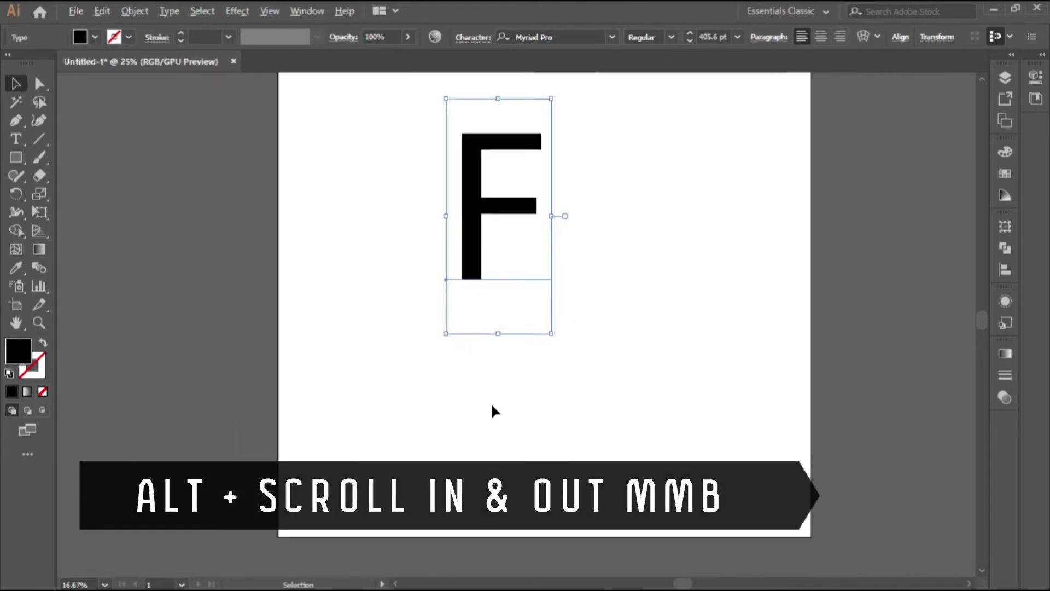
{"action": "scroll", "coordinate": [495, 411], "scroll_direction": "up", "scroll_amount": 2}
{"action": "scroll", "coordinate": [492, 410], "scroll_direction": "down", "scroll_amount": 4}
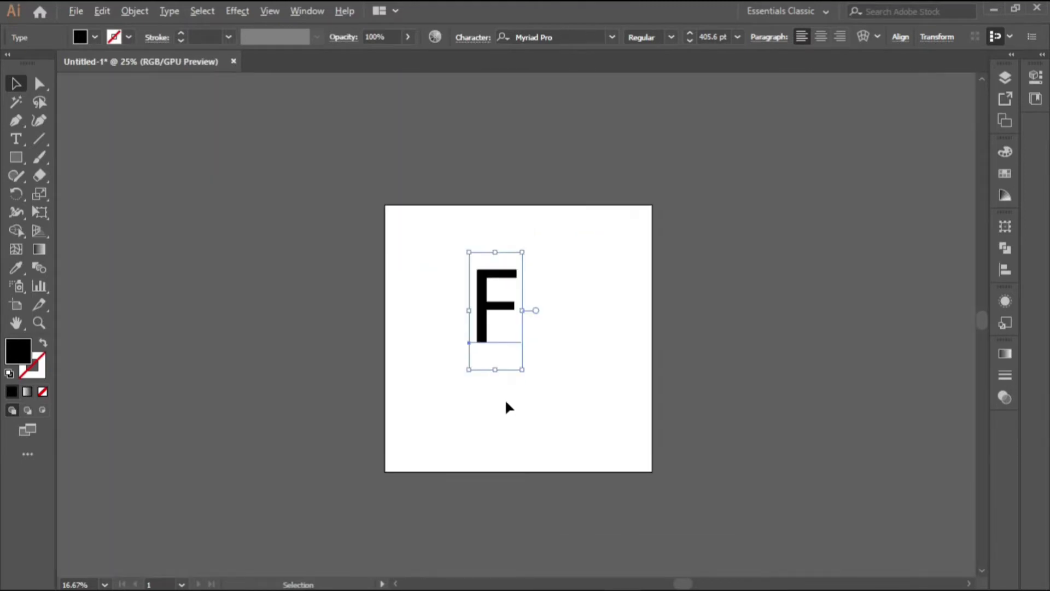
{"action": "key", "text": "space"}
{"action": "mouse_move", "coordinate": [535, 405]}
{"action": "left_mouse_down"}
{"action": "mouse_move", "coordinate": [319, 394]}
{"action": "mouse_move", "coordinate": [696, 380]}
{"action": "mouse_move", "coordinate": [512, 359]}
{"action": "mouse_move", "coordinate": [572, 450]}
{"action": "mouse_move", "coordinate": [497, 411]}
{"action": "mouse_move", "coordinate": [503, 396]}
{"action": "mouse_move", "coordinate": [543, 409]}
{"action": "left_mouse_up"}
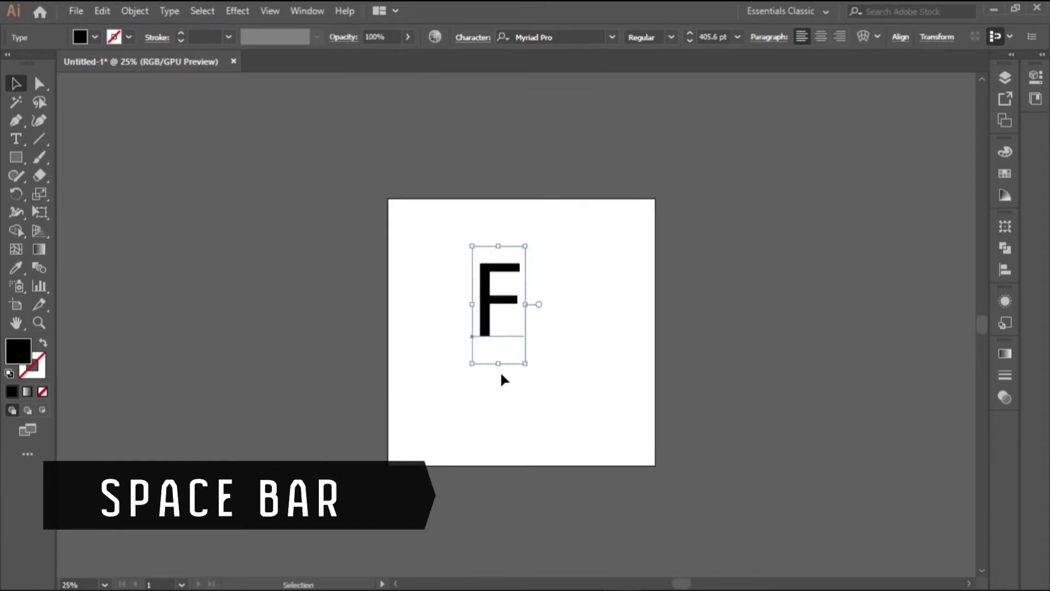
{"action": "scroll", "coordinate": [484, 329], "scroll_direction": "up", "scroll_amount": 2}
{"action": "left_click_drag", "start_coordinate": [481, 333], "coordinate": [543, 379]}
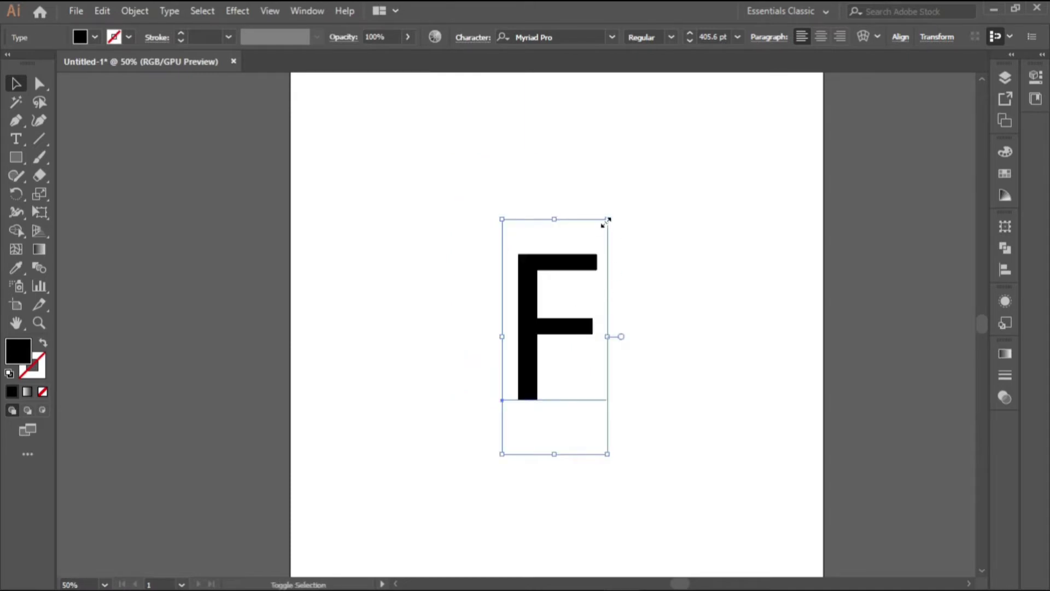
{"action": "left_click_drag", "start_coordinate": [605, 220], "coordinate": [668, 188]}
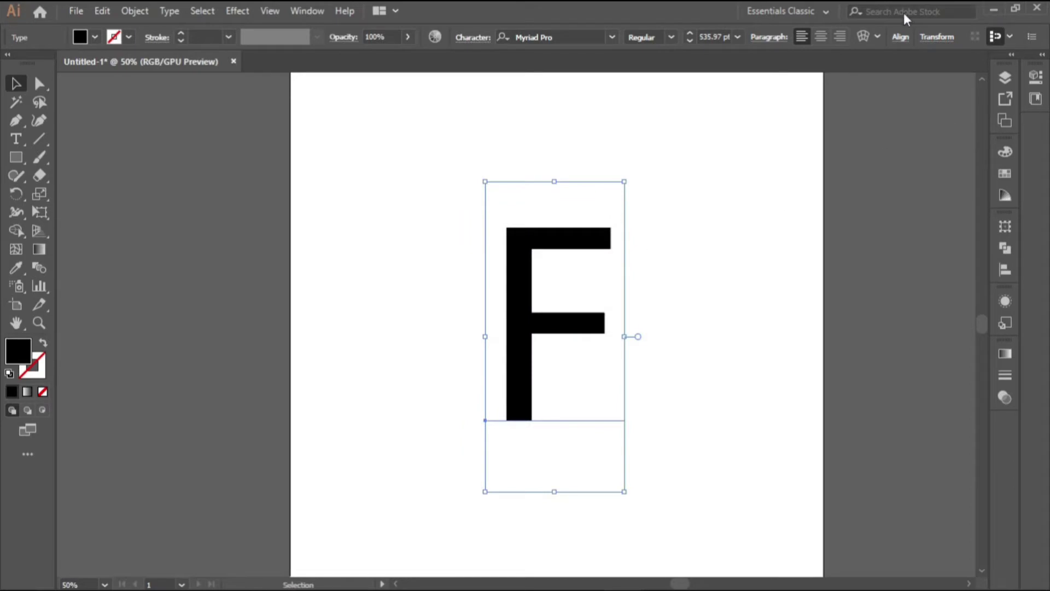
- Align the F to the artboard's horizontal and vertical centre
{"action": "left_click", "coordinate": [899, 38]}
{"action": "left_click", "coordinate": [773, 81]}
{"action": "left_click", "coordinate": [867, 81]}
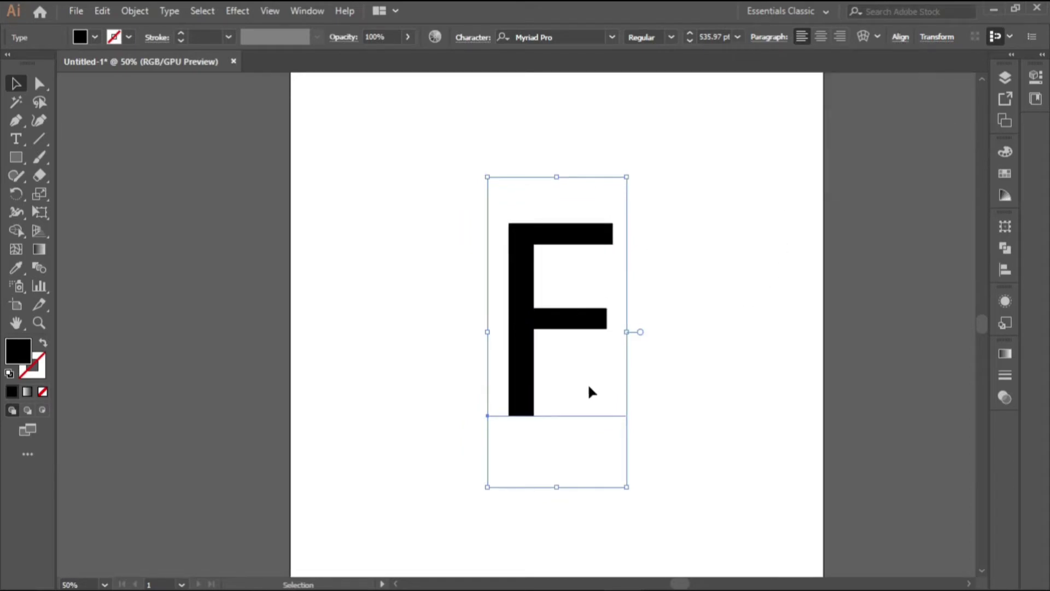
{"action": "key", "text": "ctrl+minus"}
{"action": "key", "text": "ctrl+plus"}
- Expand the F type into outlines with Object > Expand
{"action": "left_click", "coordinate": [135, 11]}
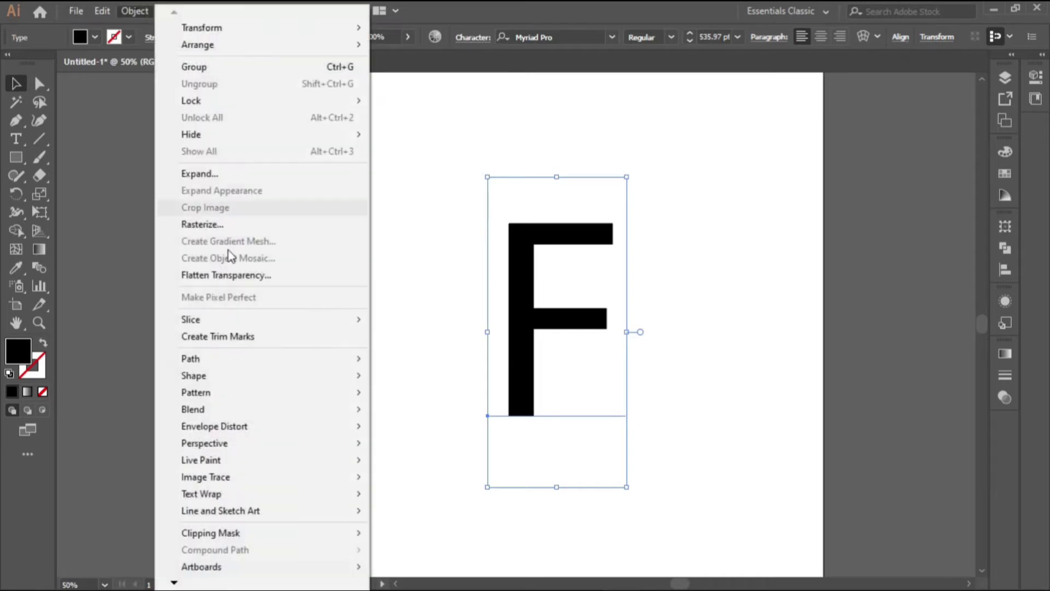
{"action": "left_click", "coordinate": [241, 174]}
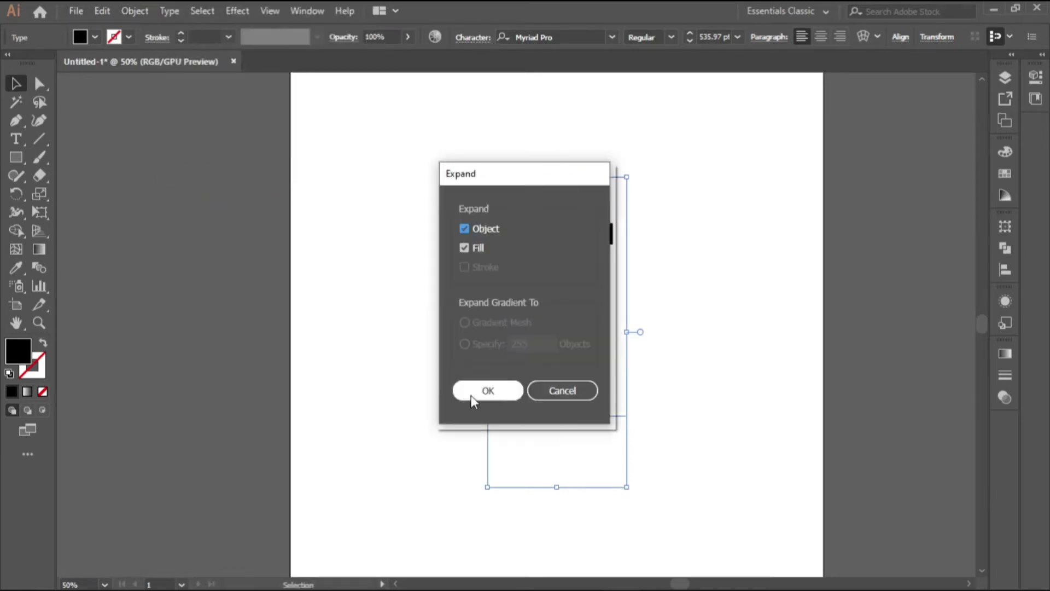
{"action": "left_click", "coordinate": [481, 390]}
- Ungroup the outlined F and deselect it
{"action": "right_click", "coordinate": [526, 327]}
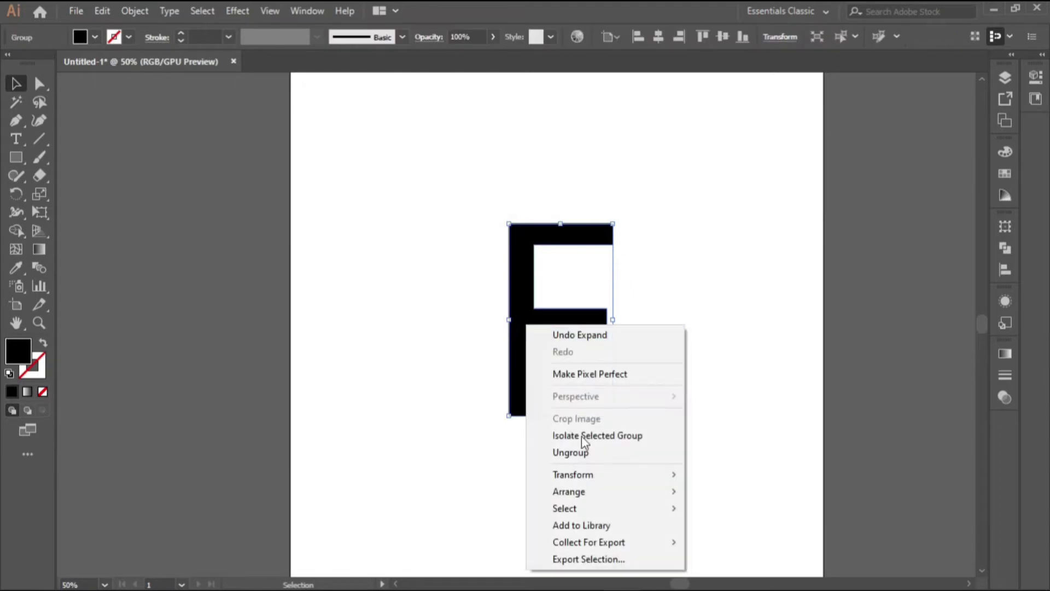
{"action": "left_click", "coordinate": [587, 455]}
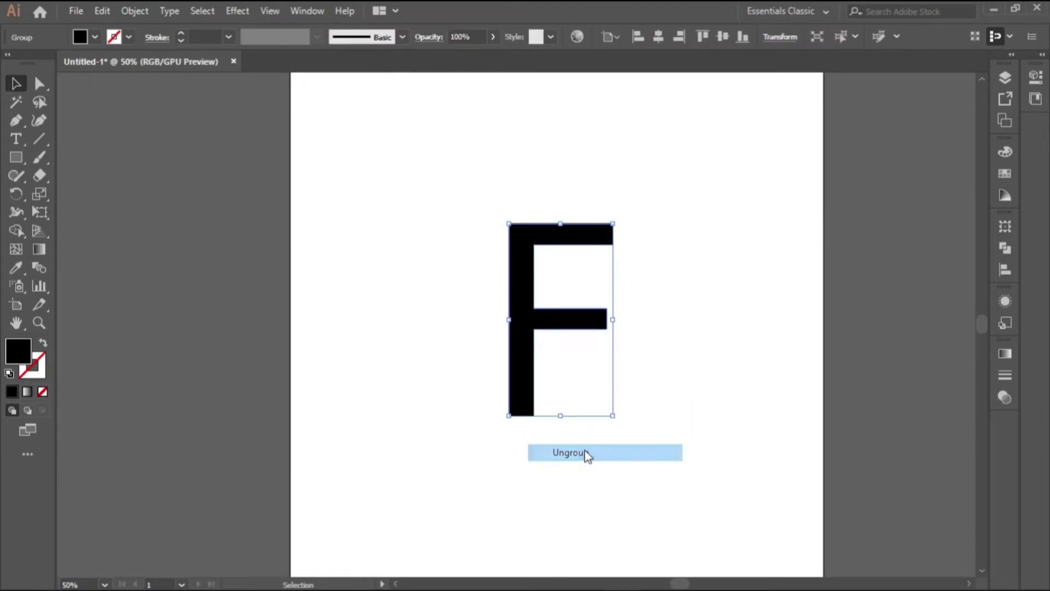
{"action": "left_click", "coordinate": [661, 397]}
{"action": "left_click_drag", "start_coordinate": [533, 352], "coordinate": [504, 362]}
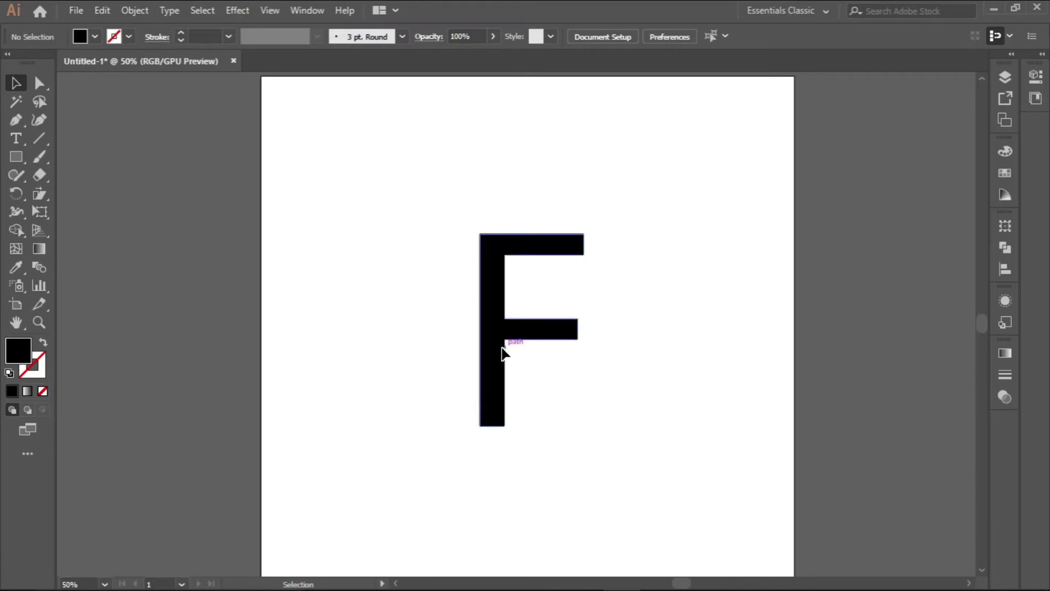
{"action": "scroll", "coordinate": [502, 279], "scroll_direction": "up", "scroll_amount": 1, "text": "alt"}
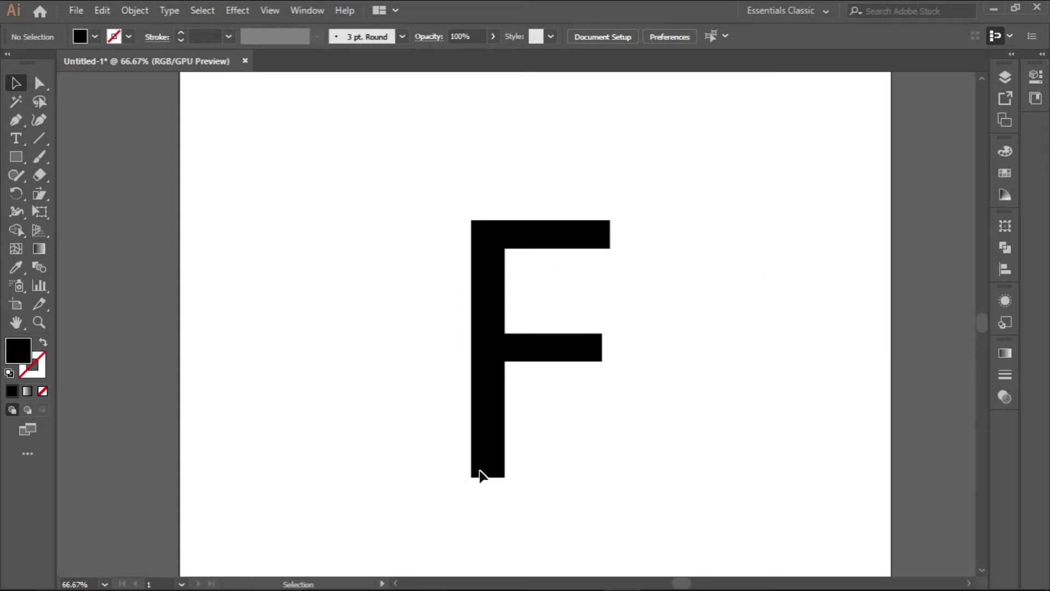
- Shear the outlined F's base sideways with the Shear tool to make it lean forward
{"action": "left_click", "coordinate": [499, 257]}
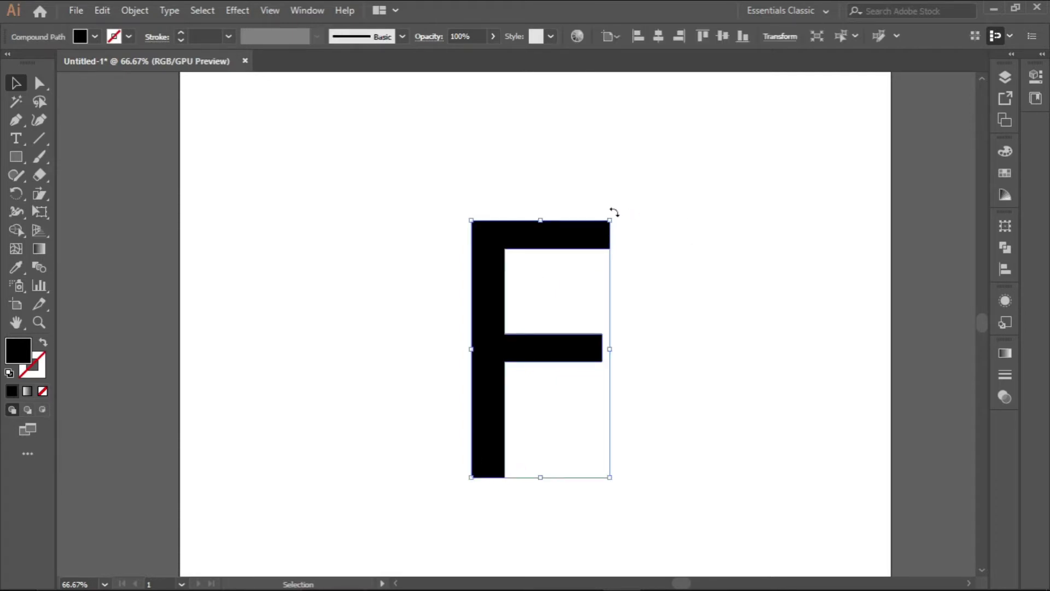
{"action": "left_click_drag", "start_coordinate": [614, 213], "coordinate": [649, 242]}
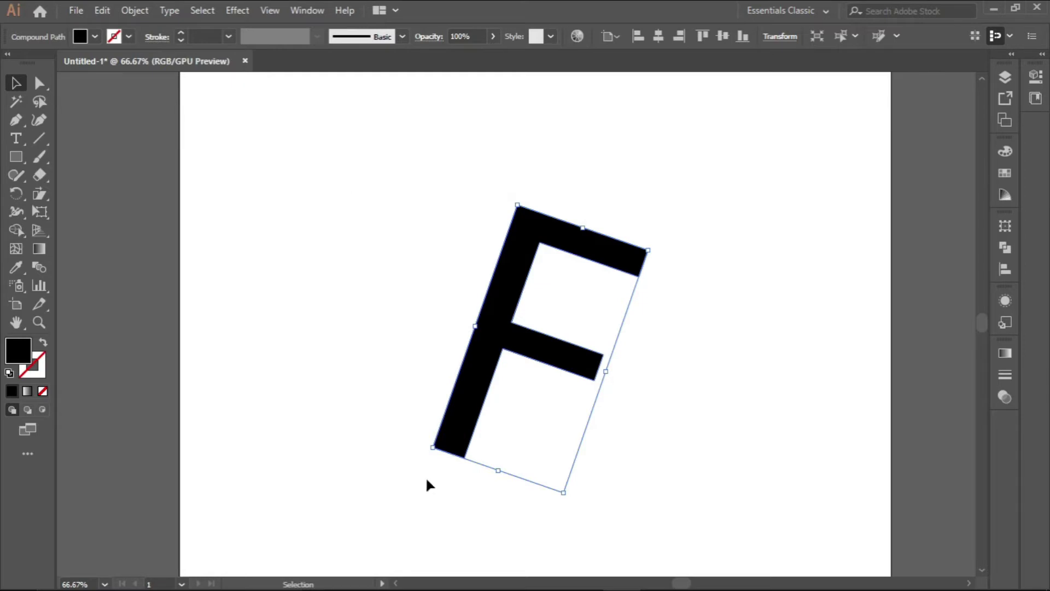
{"action": "key", "text": "ctrl+z"}
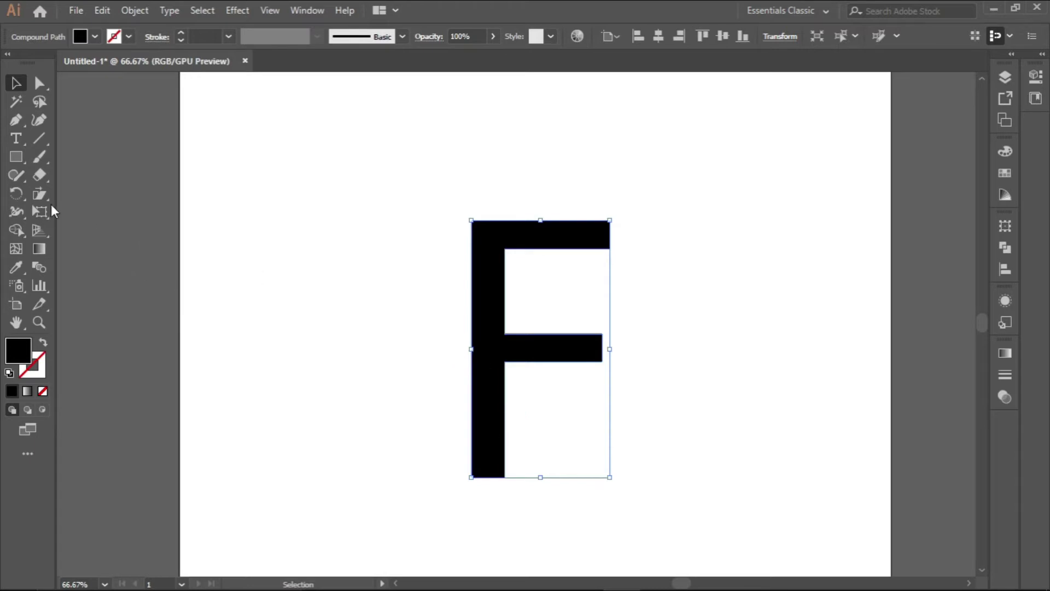
{"action": "left_click_drag", "start_coordinate": [39, 198], "coordinate": [85, 210]}
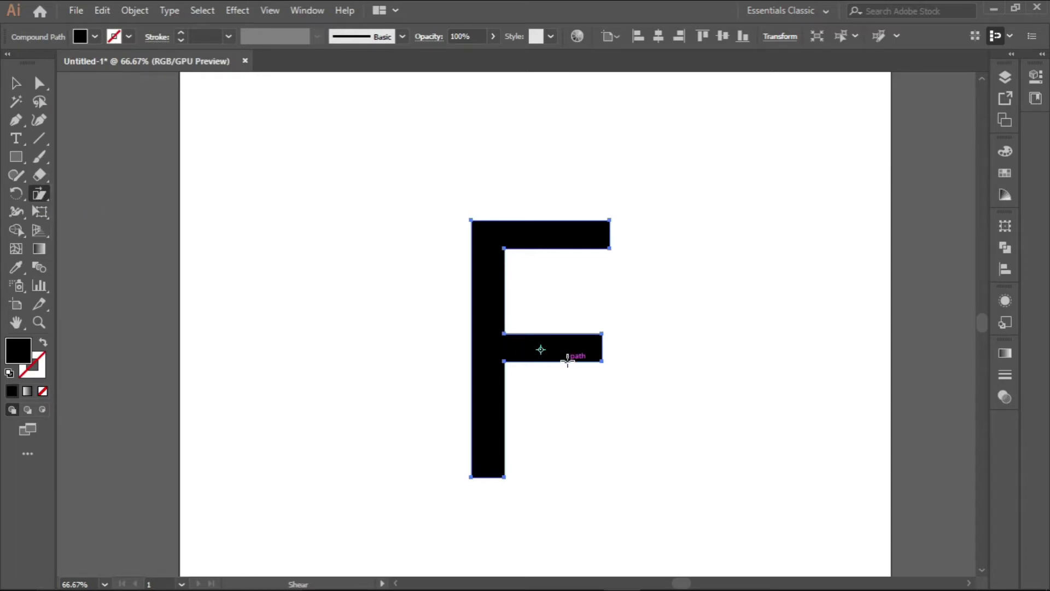
{"action": "left_click_drag", "start_coordinate": [479, 395], "coordinate": [487, 425]}
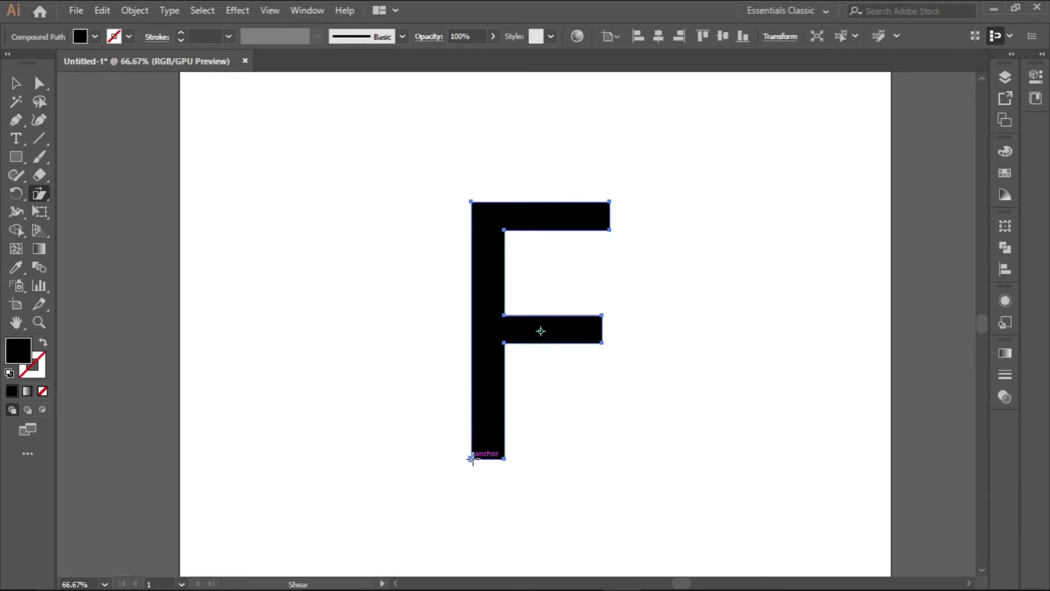
{"action": "left_click_drag", "start_coordinate": [472, 458], "coordinate": [445, 462]}
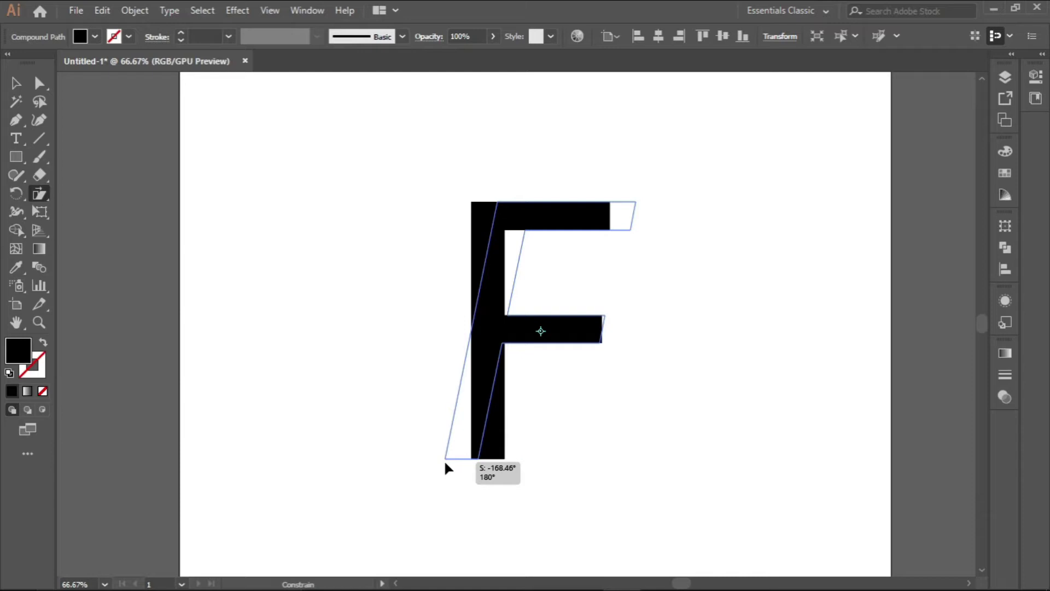
{"action": "left_click_drag", "start_coordinate": [445, 464], "coordinate": [447, 465]}
{"action": "left_click", "coordinate": [15, 83]}
{"action": "scroll", "coordinate": [492, 387], "scroll_direction": "down", "scroll_amount": 1}
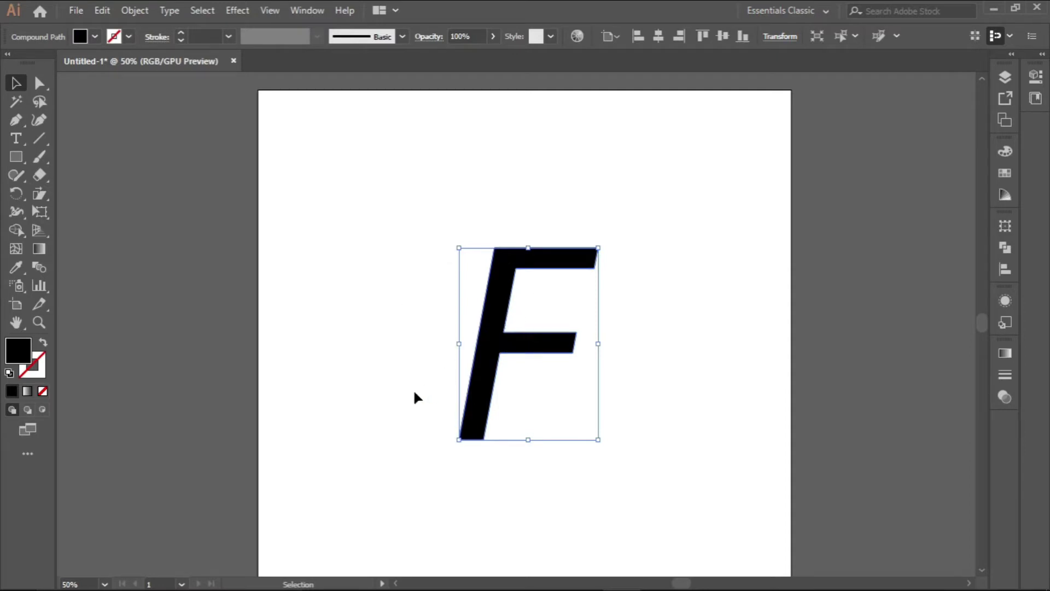
- Draw a rectangle left of the F, spanning from its top to its baseline
{"action": "left_click", "coordinate": [15, 158]}
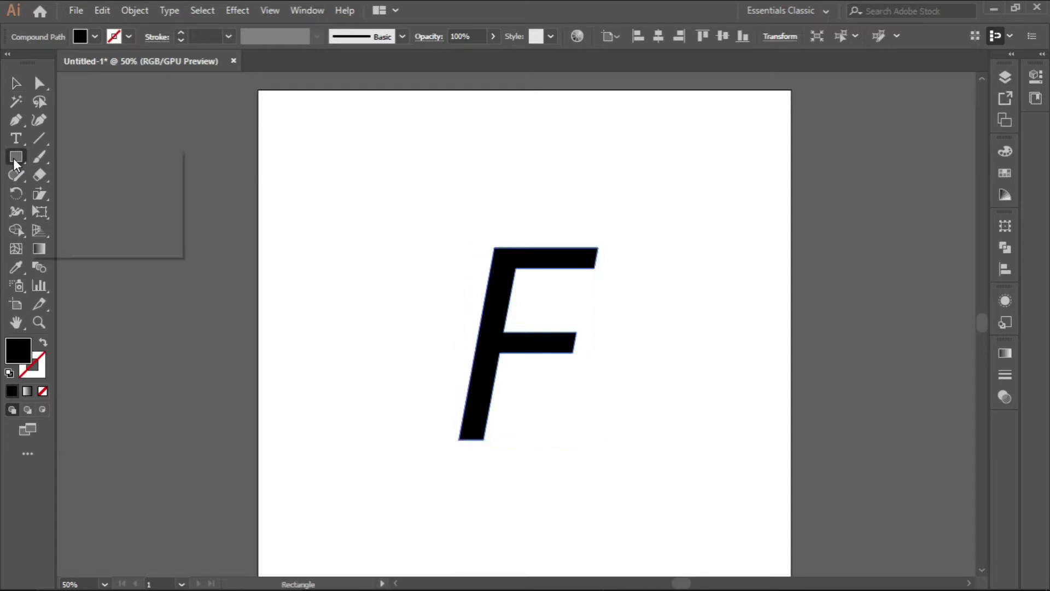
{"action": "left_click", "coordinate": [72, 153]}
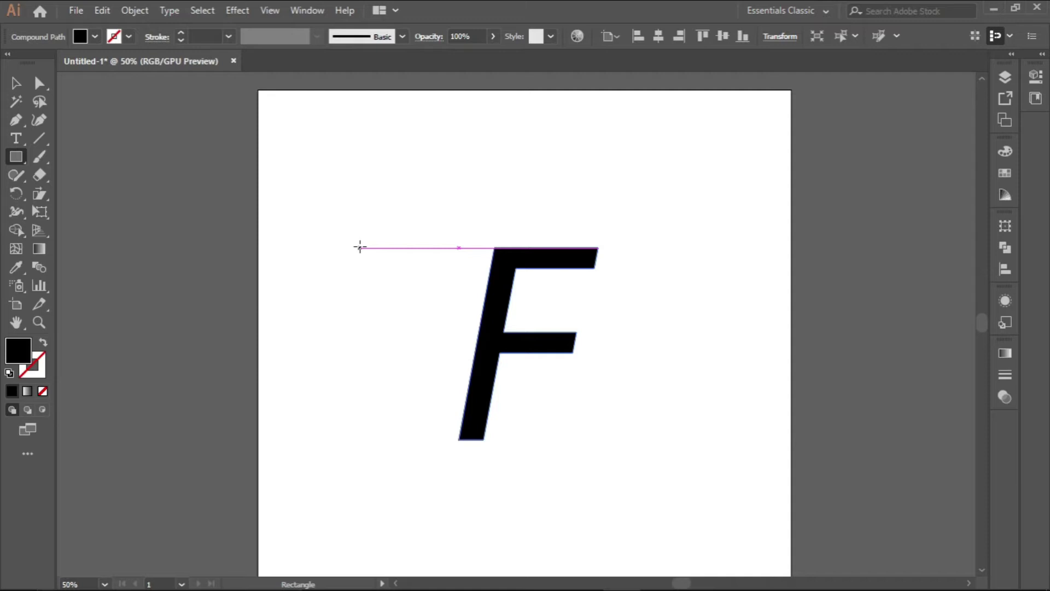
{"action": "left_click_drag", "start_coordinate": [357, 248], "coordinate": [424, 439]}
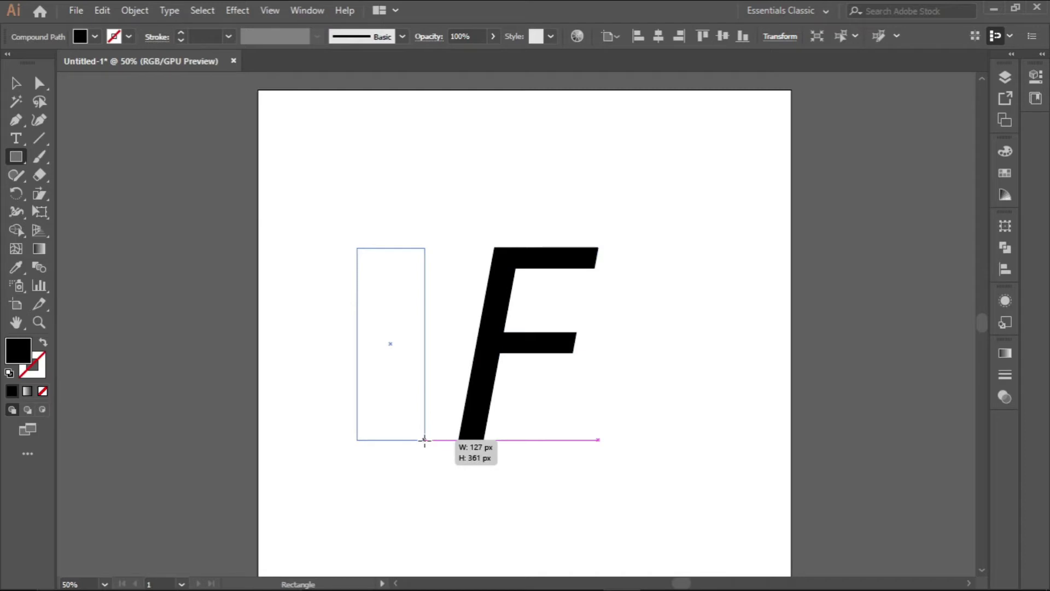
{"action": "left_click_drag", "start_coordinate": [424, 440], "coordinate": [425, 440]}
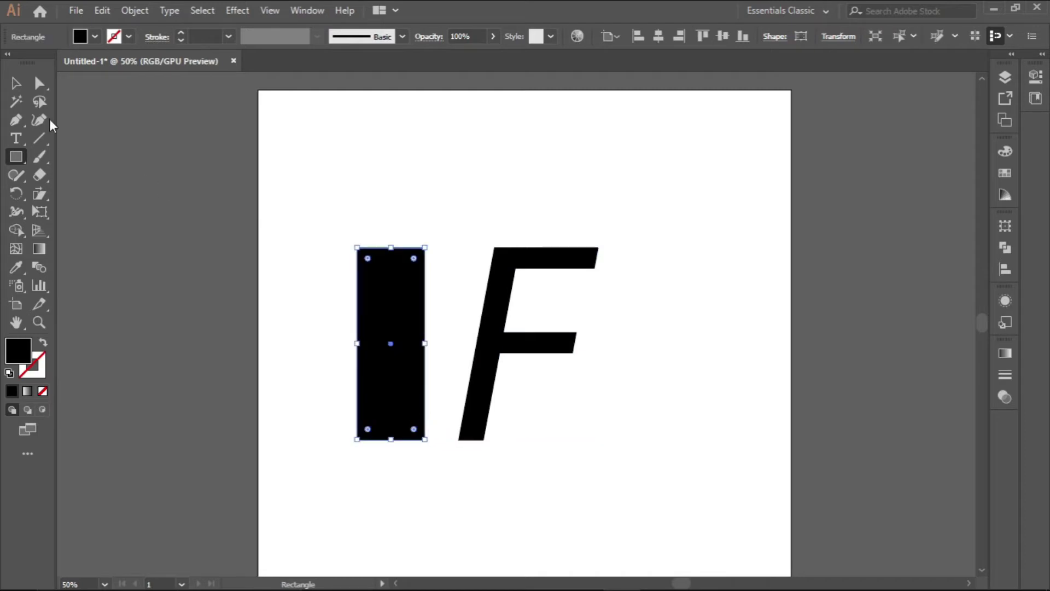
- Fill the new rectangle with red
{"action": "left_click", "coordinate": [16, 83]}
{"action": "left_click", "coordinate": [94, 37]}
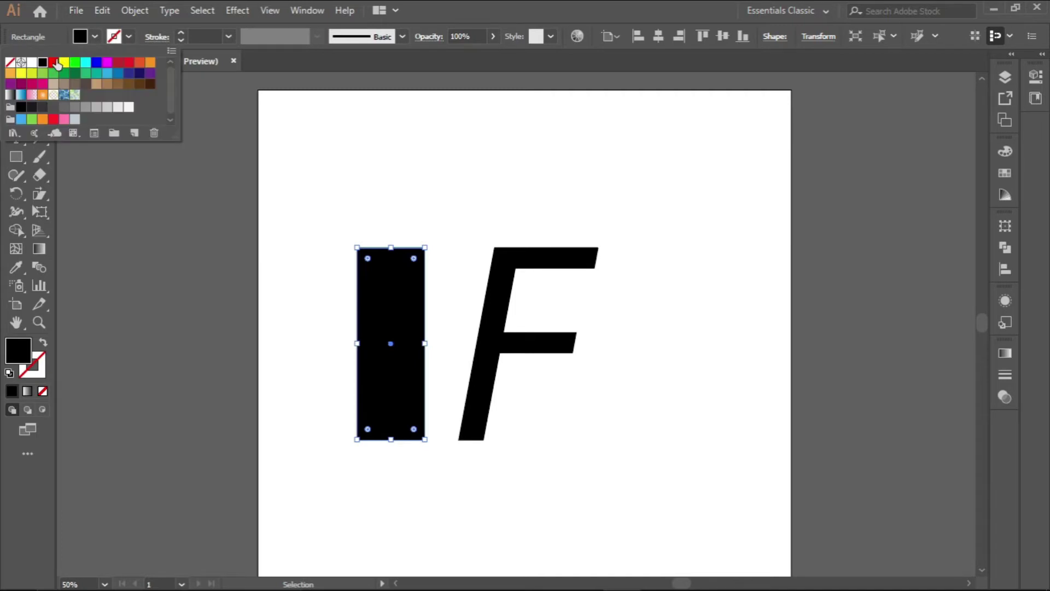
{"action": "left_click", "coordinate": [53, 62]}
{"action": "left_click", "coordinate": [94, 39]}
{"action": "scroll", "coordinate": [427, 284], "scroll_direction": "down", "scroll_amount": 1}
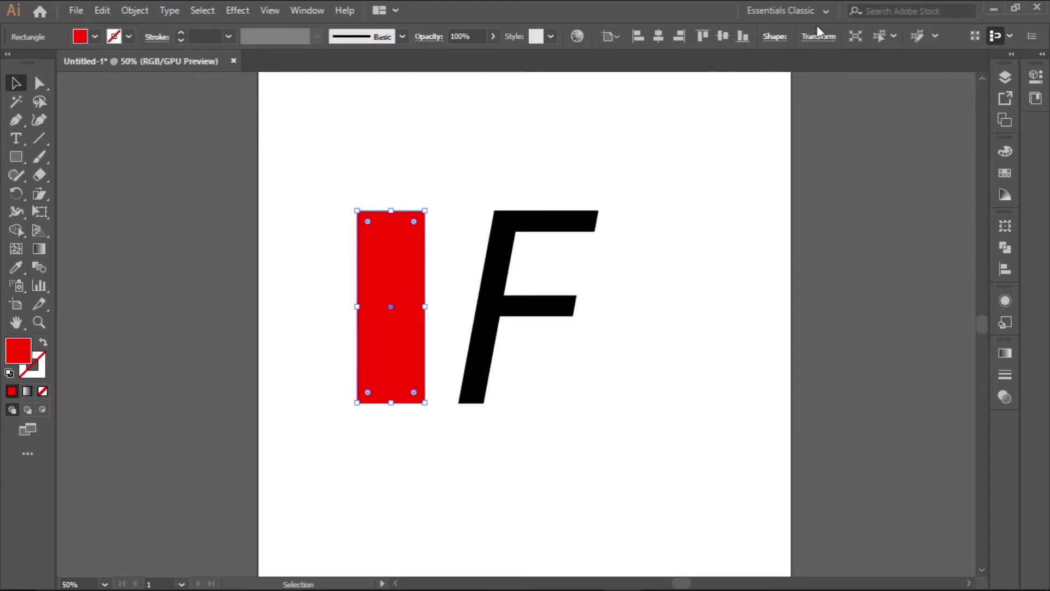
- Set the red rectangle's height to 361 px/10 in Transform
{"action": "left_click", "coordinate": [822, 38]}
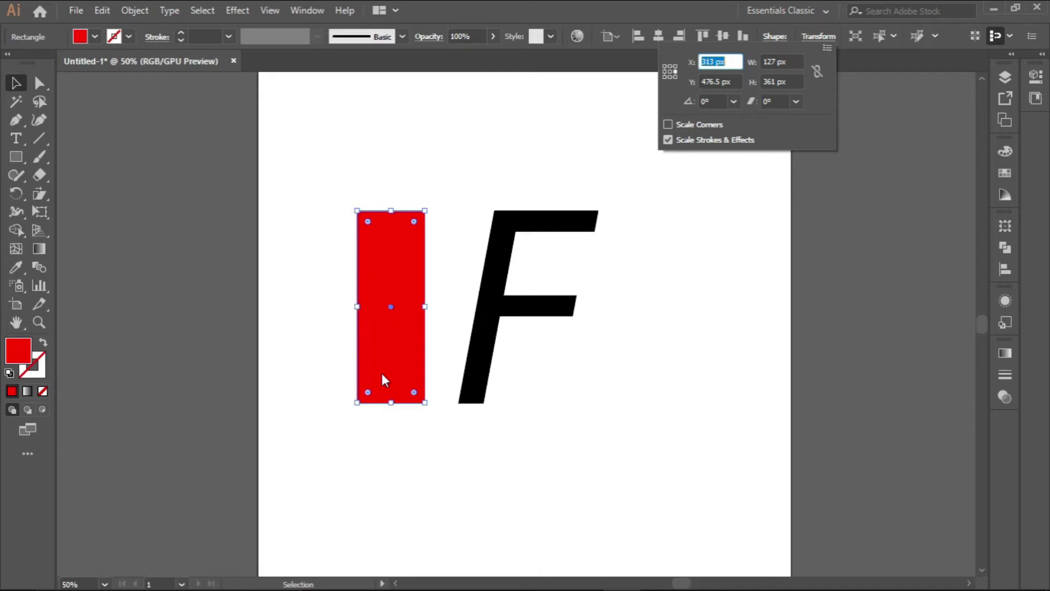
{"action": "left_click", "coordinate": [791, 82]}
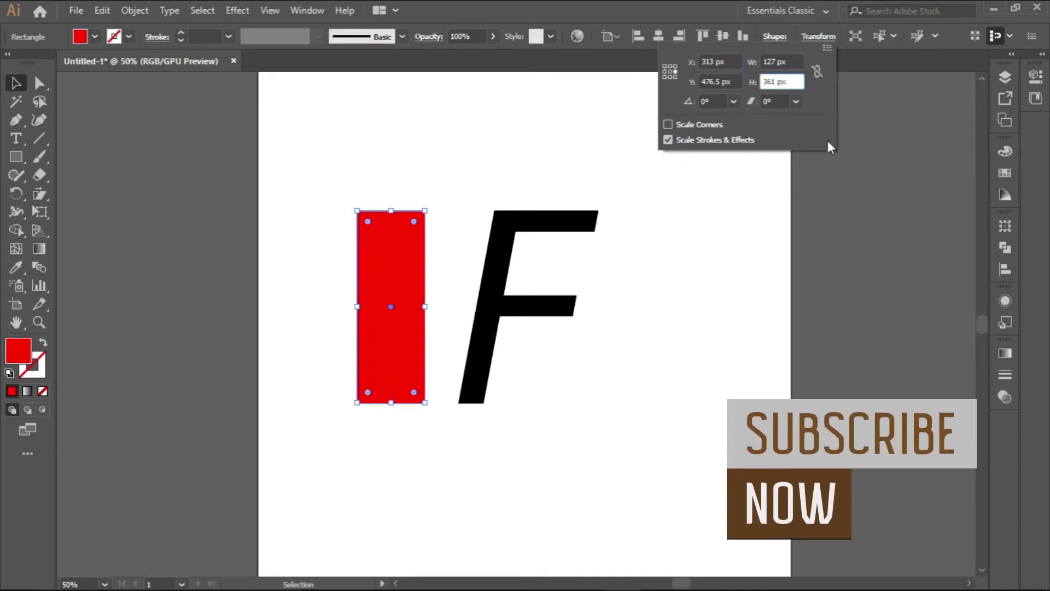
{"action": "type", "text": "/1"}
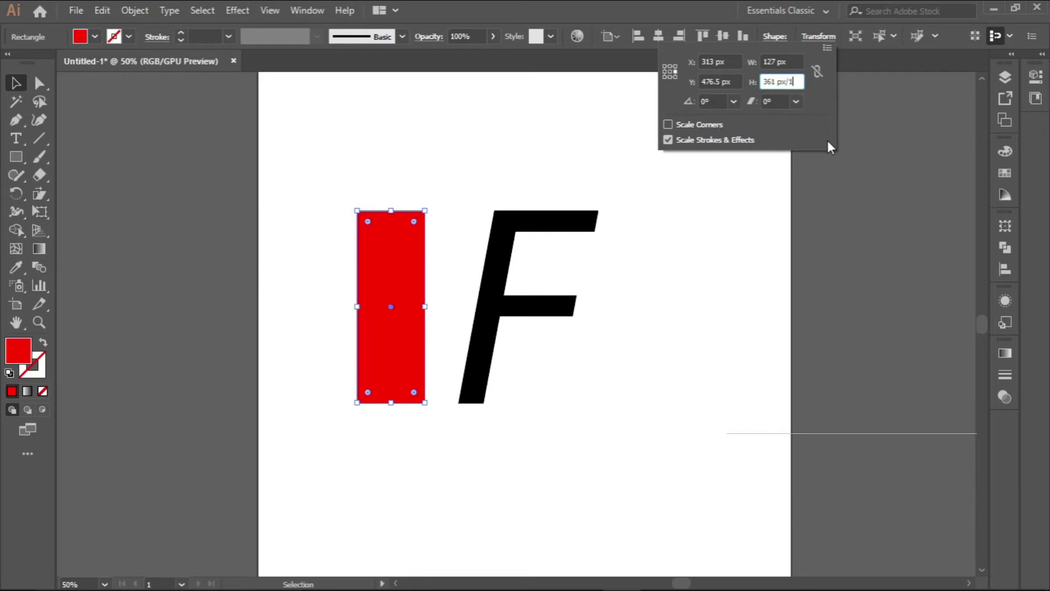
{"action": "type", "text": "0"}
{"action": "key", "text": "Return"}
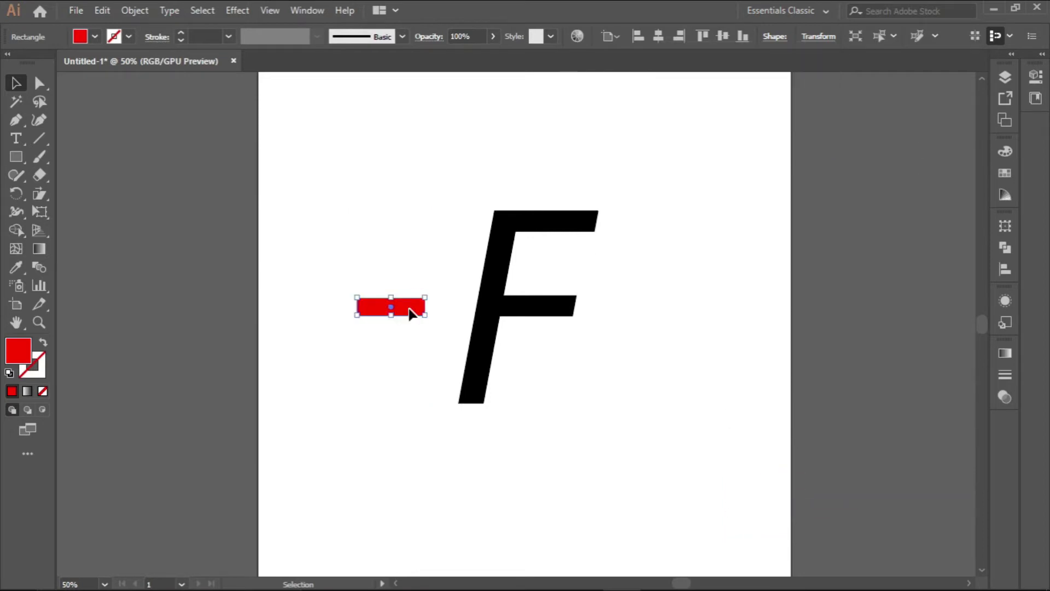
- Move the red bar up and right until it butts against the F's top arm
{"action": "left_click_drag", "start_coordinate": [410, 312], "coordinate": [426, 225]}
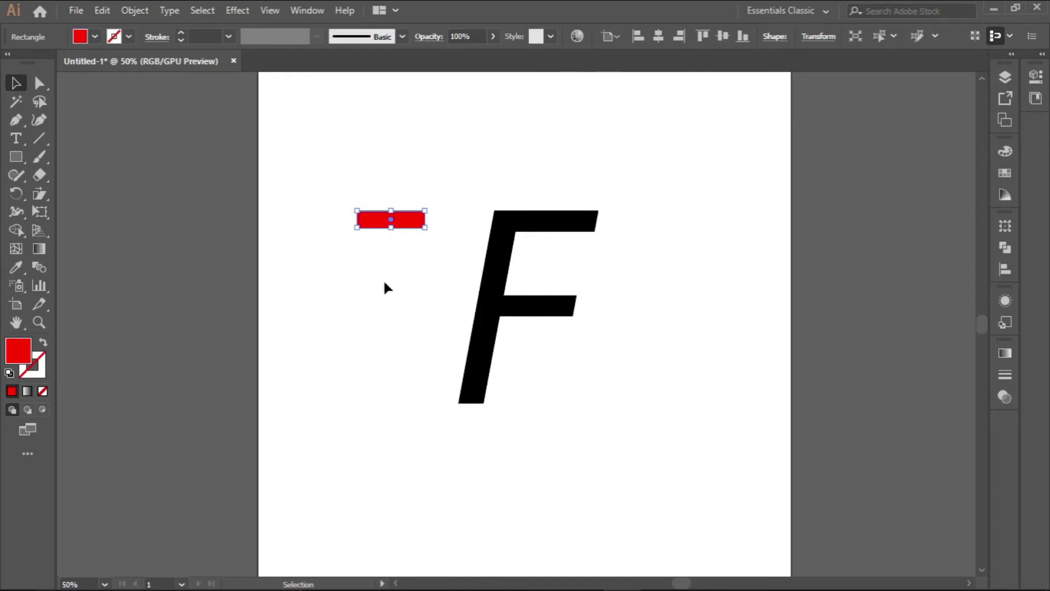
{"action": "scroll", "coordinate": [405, 227], "scroll_direction": "up", "scroll_amount": 1}
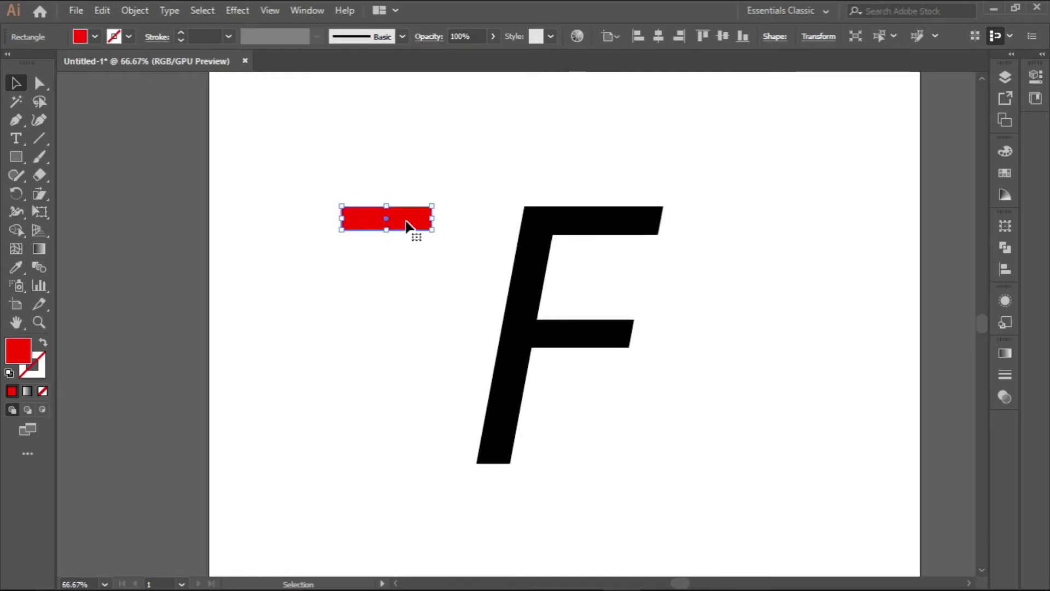
{"action": "left_click_drag", "start_coordinate": [407, 226], "coordinate": [502, 224]}
{"action": "scroll", "coordinate": [511, 219], "scroll_direction": "up", "scroll_amount": 1}
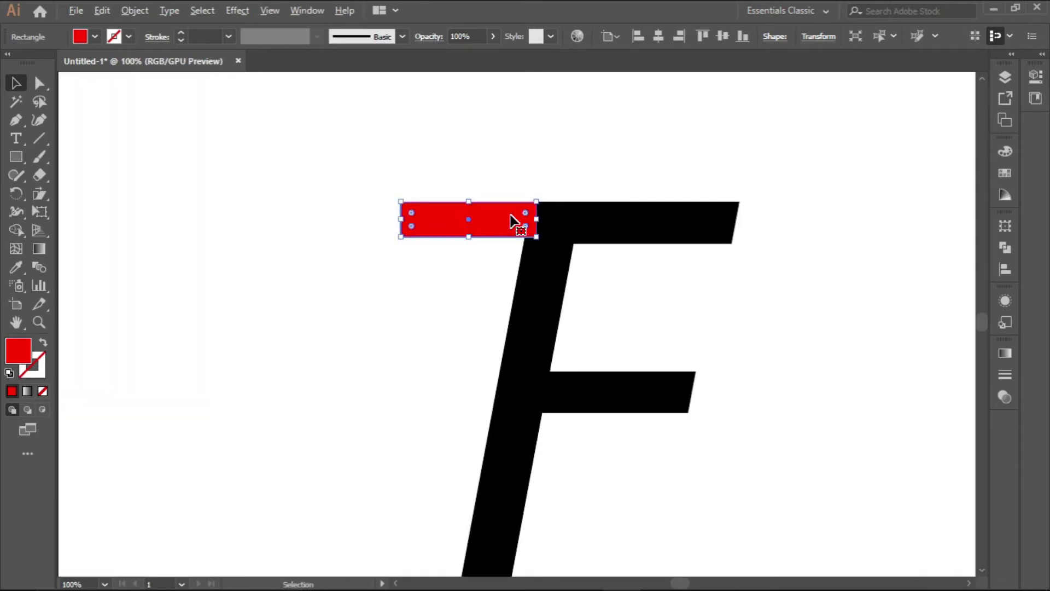
{"action": "scroll", "coordinate": [503, 240], "scroll_direction": "up", "scroll_amount": 1}
{"action": "left_click", "coordinate": [487, 251]}
{"action": "left_click", "coordinate": [486, 216]}
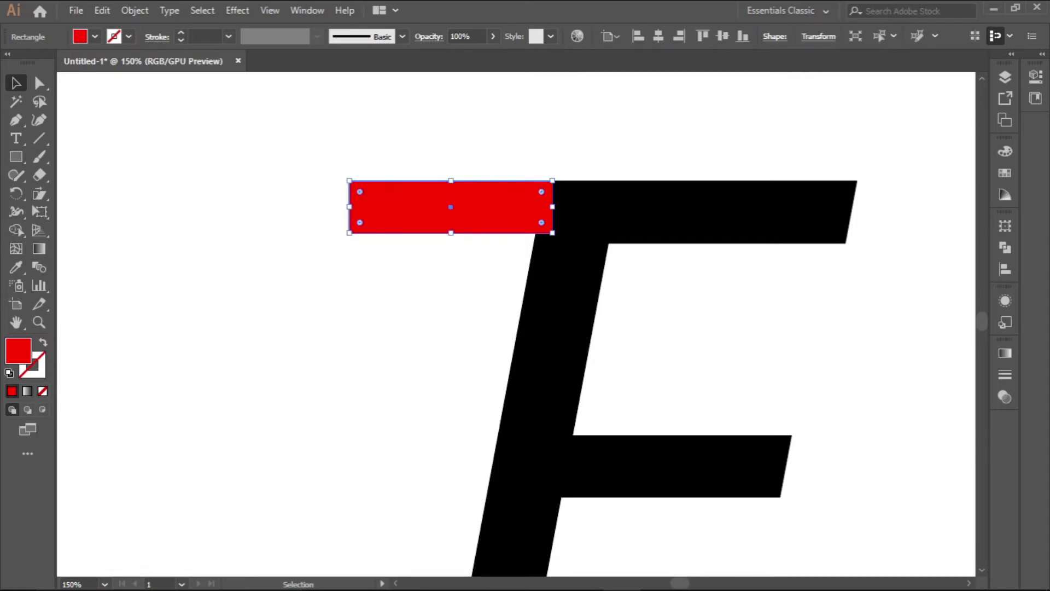
- Draw a horizontal line across the red bar
{"action": "left_click", "coordinate": [39, 143]}
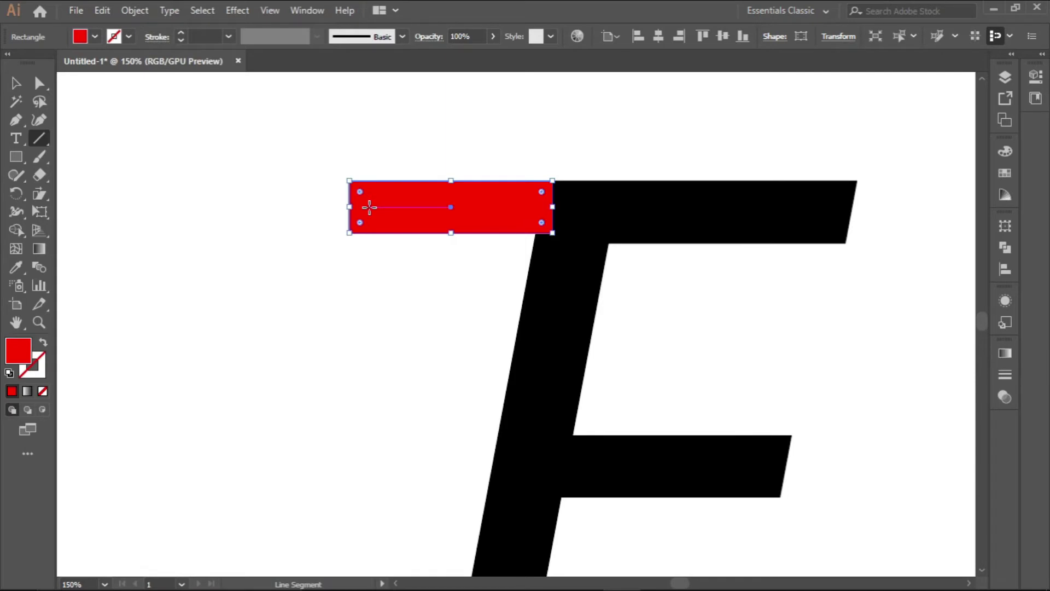
{"action": "left_click_drag", "start_coordinate": [363, 207], "coordinate": [586, 207]}
{"action": "left_click", "coordinate": [15, 84]}
{"action": "left_click", "coordinate": [187, 134]}
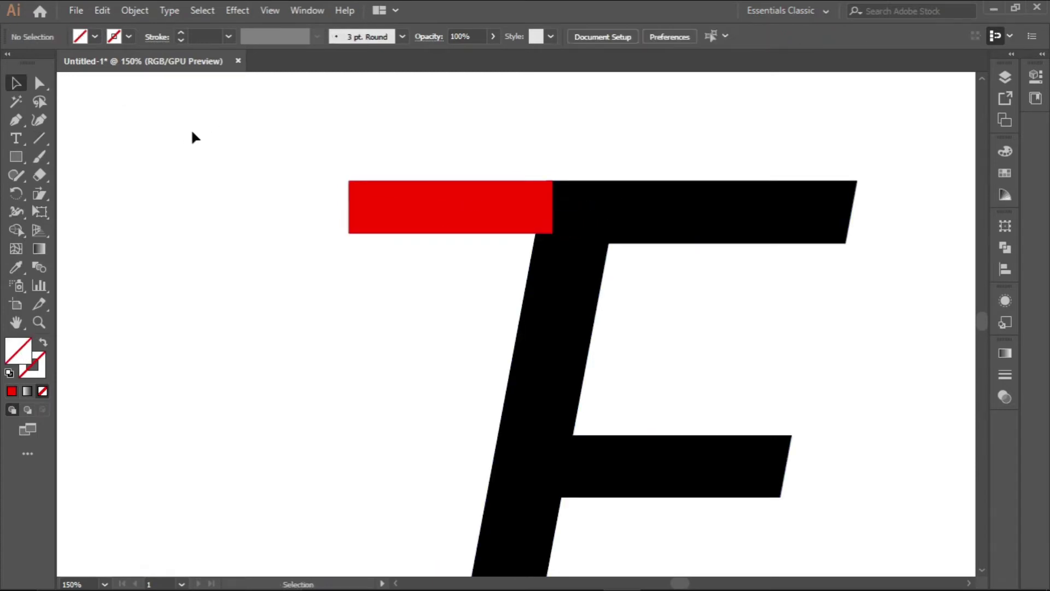
{"action": "left_click", "coordinate": [377, 207]}
- Stroke the line black and raise its weight to about 33 pt
{"action": "left_click", "coordinate": [124, 40]}
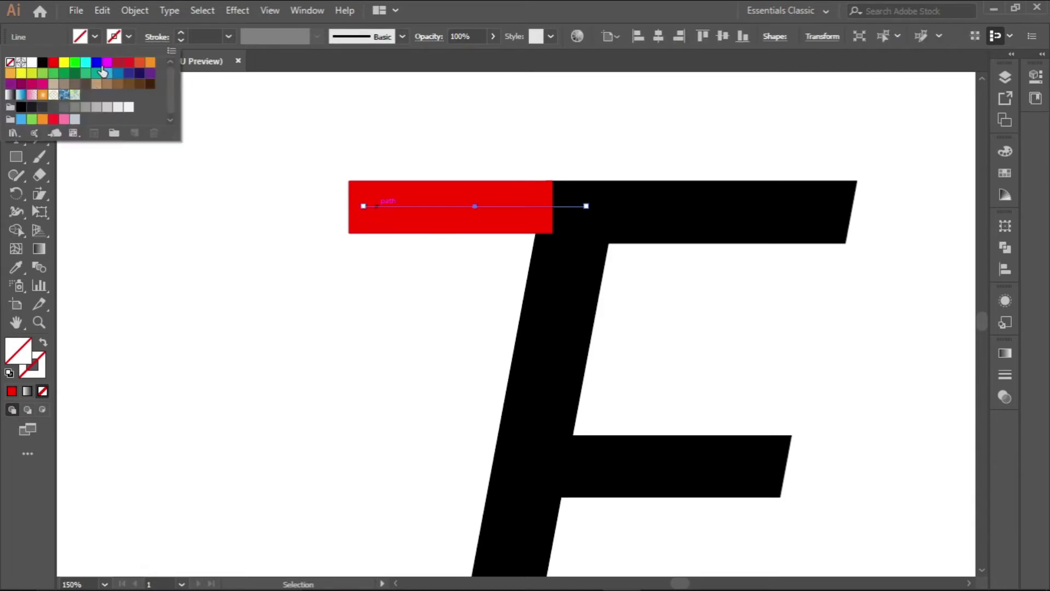
{"action": "left_click", "coordinate": [42, 61]}
{"action": "left_click", "coordinate": [128, 40]}
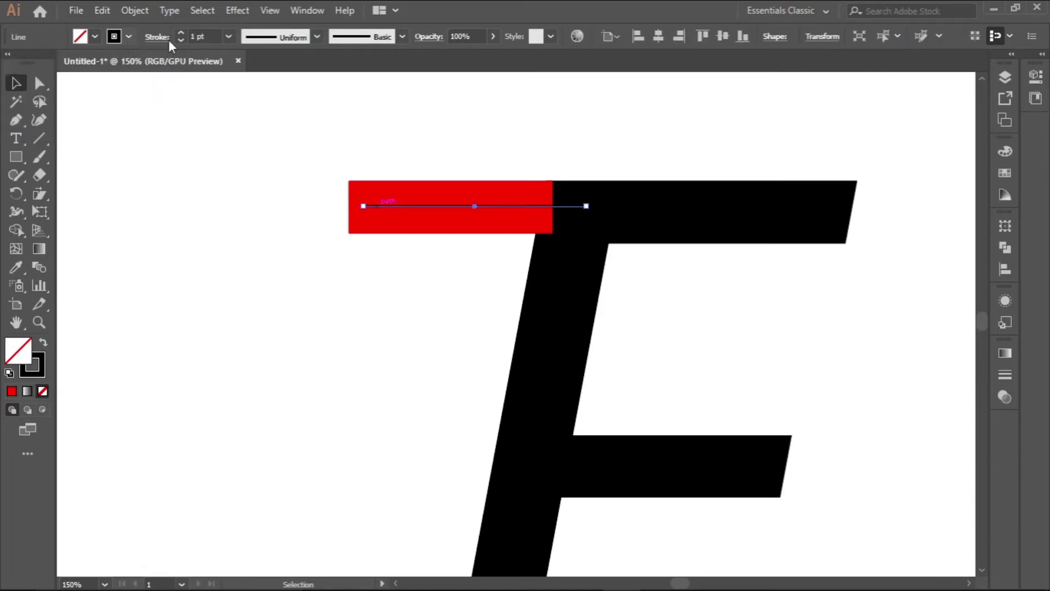
{"action": "left_click", "coordinate": [182, 33]}
{"action": "left_click", "coordinate": [181, 32]}
{"action": "left_click", "coordinate": [181, 33]}
{"action": "left_click", "coordinate": [182, 33]}
{"action": "left_click", "coordinate": [182, 32]}
{"action": "left_click", "coordinate": [181, 33]}
{"action": "left_click", "coordinate": [180, 33]}
{"action": "left_click", "coordinate": [180, 32]}
{"action": "left_click", "coordinate": [181, 33]}
{"action": "left_click", "coordinate": [181, 33]}
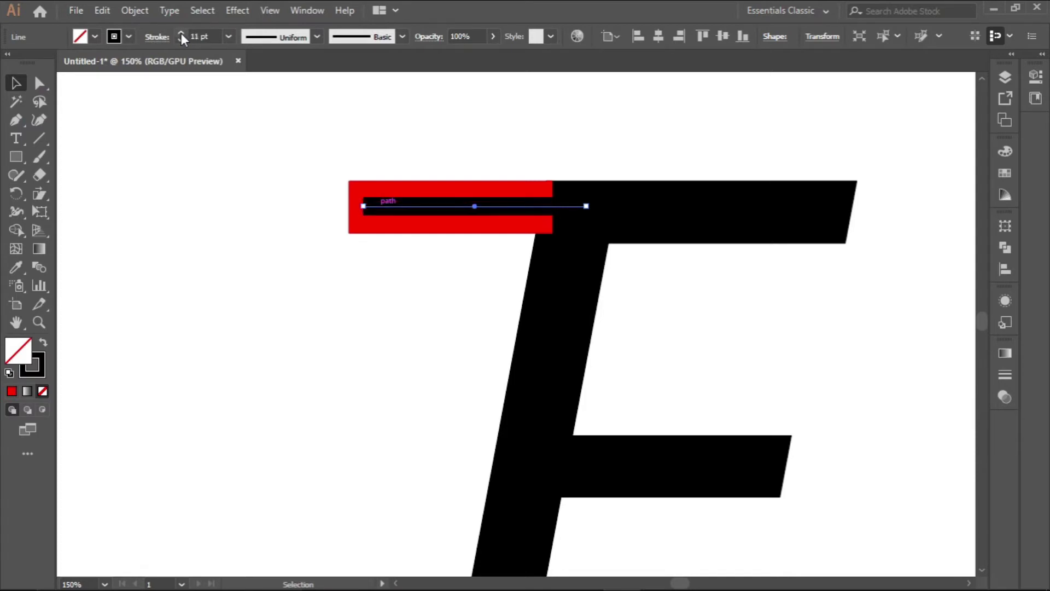
{"action": "left_click", "coordinate": [181, 33]}
{"action": "left_click", "coordinate": [182, 32]}
{"action": "left_click", "coordinate": [181, 32]}
{"action": "left_click", "coordinate": [181, 32]}
{"action": "left_click", "coordinate": [181, 33]}
{"action": "left_click", "coordinate": [180, 33]}
{"action": "left_click", "coordinate": [180, 33]}
{"action": "left_click", "coordinate": [180, 33]}
{"action": "left_click", "coordinate": [181, 33]}
{"action": "left_click", "coordinate": [181, 33]}
{"action": "left_click", "coordinate": [180, 33]}
{"action": "left_click", "coordinate": [181, 33]}
{"action": "left_click", "coordinate": [180, 32]}
{"action": "left_click", "coordinate": [181, 33]}
{"action": "left_click", "coordinate": [181, 33]}
{"action": "left_click", "coordinate": [180, 33]}
{"action": "left_click", "coordinate": [181, 32]}
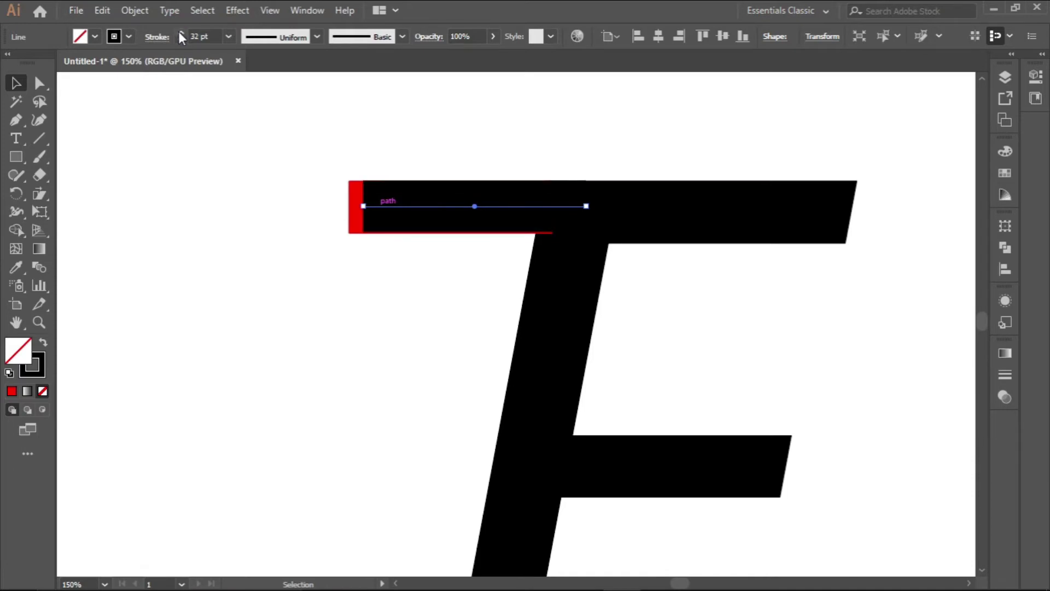
{"action": "left_click", "coordinate": [181, 33]}
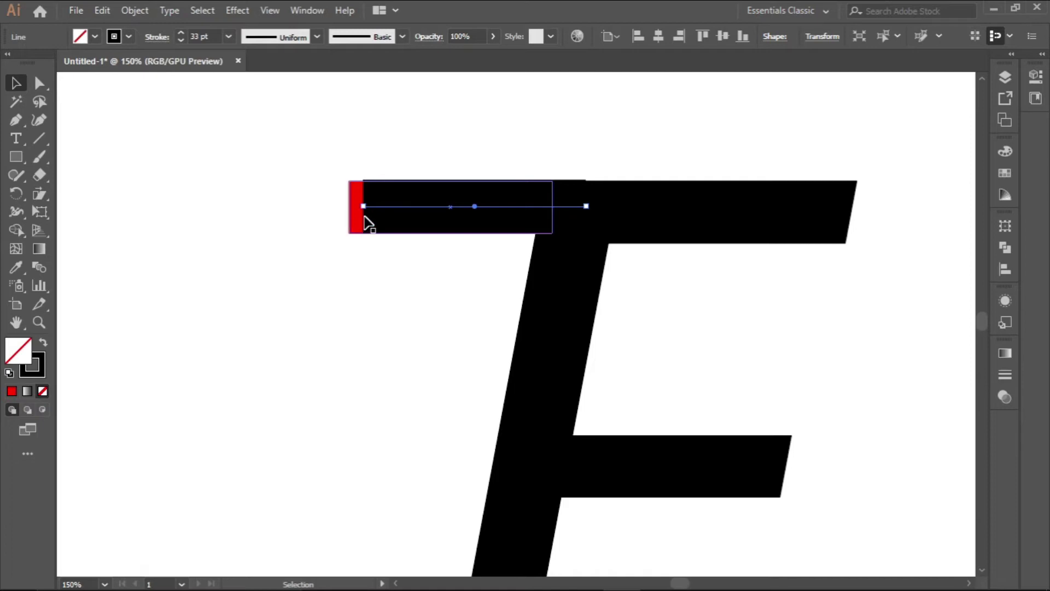
- Drag the line's left endpoint out past the red bar's left edge
{"action": "left_click", "coordinate": [38, 85]}
{"action": "scroll", "coordinate": [462, 208], "scroll_direction": "up", "scroll_amount": 3}
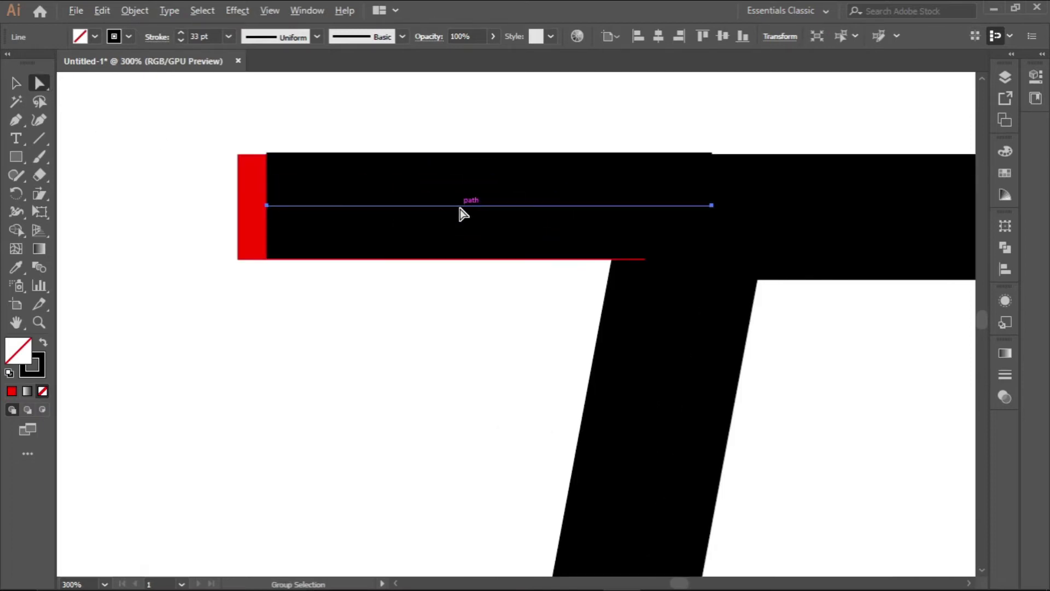
{"action": "key", "text": "Down"}
{"action": "key", "text": "Down"}
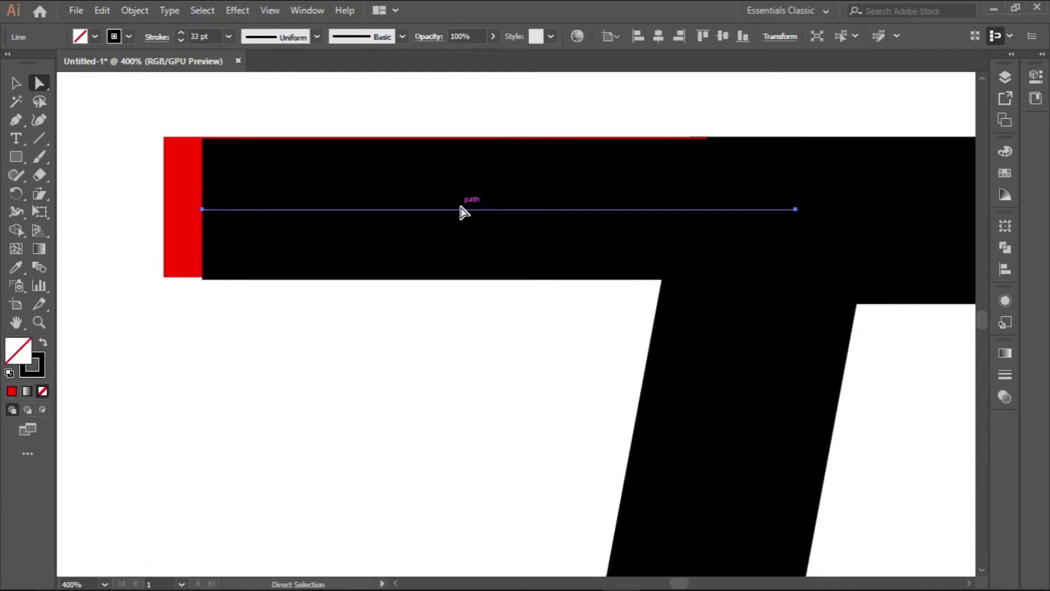
{"action": "key", "text": "Up"}
{"action": "key", "text": "Up"}
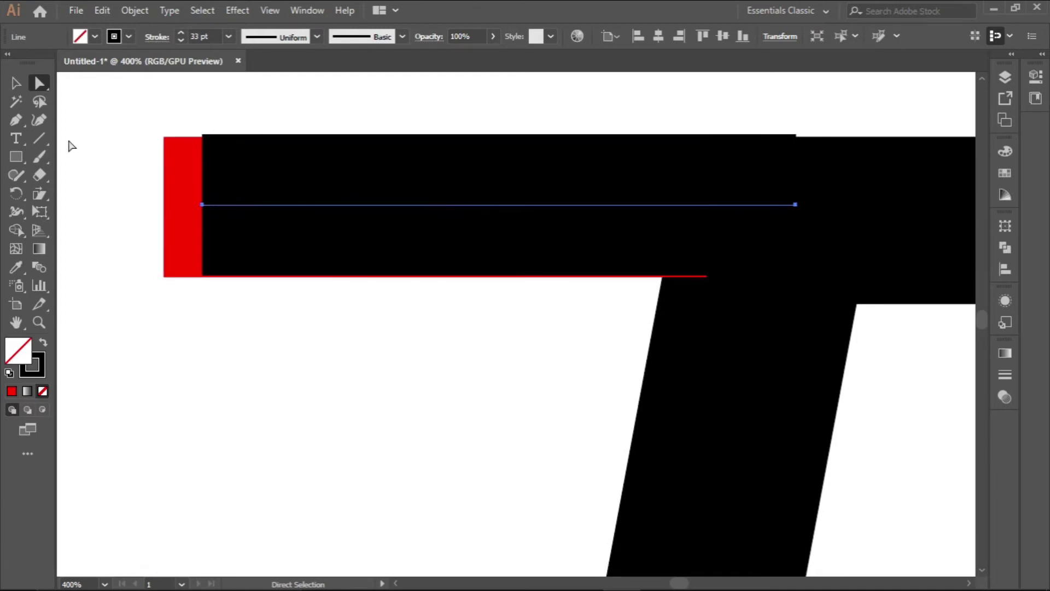
{"action": "scroll", "coordinate": [214, 230], "scroll_direction": "down", "scroll_amount": 2}
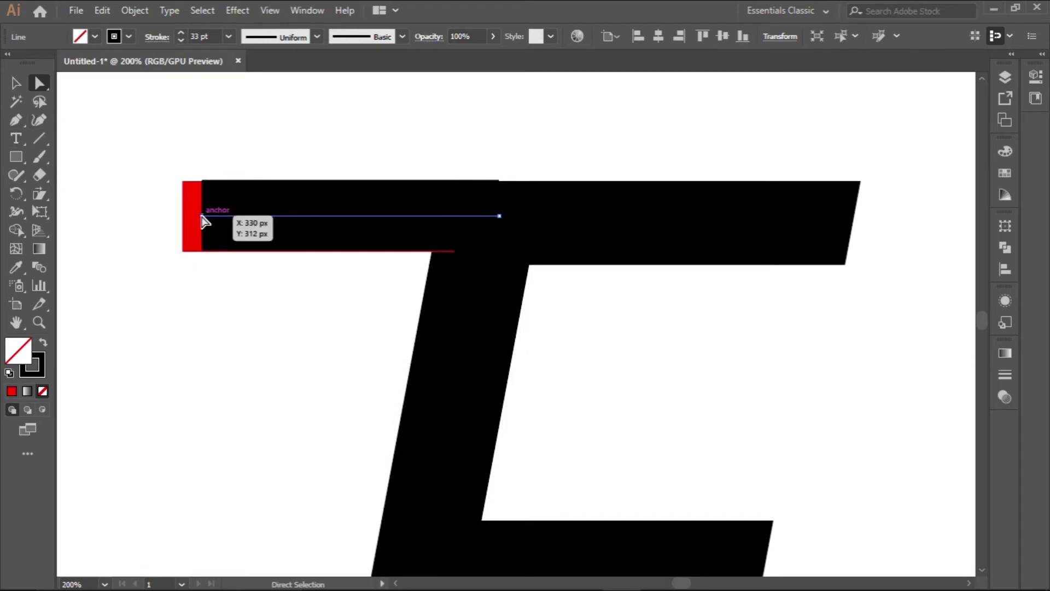
{"action": "left_click_drag", "start_coordinate": [202, 217], "coordinate": [129, 216]}
- Set the thick line's stroke cap to Round
{"action": "key", "text": "v"}
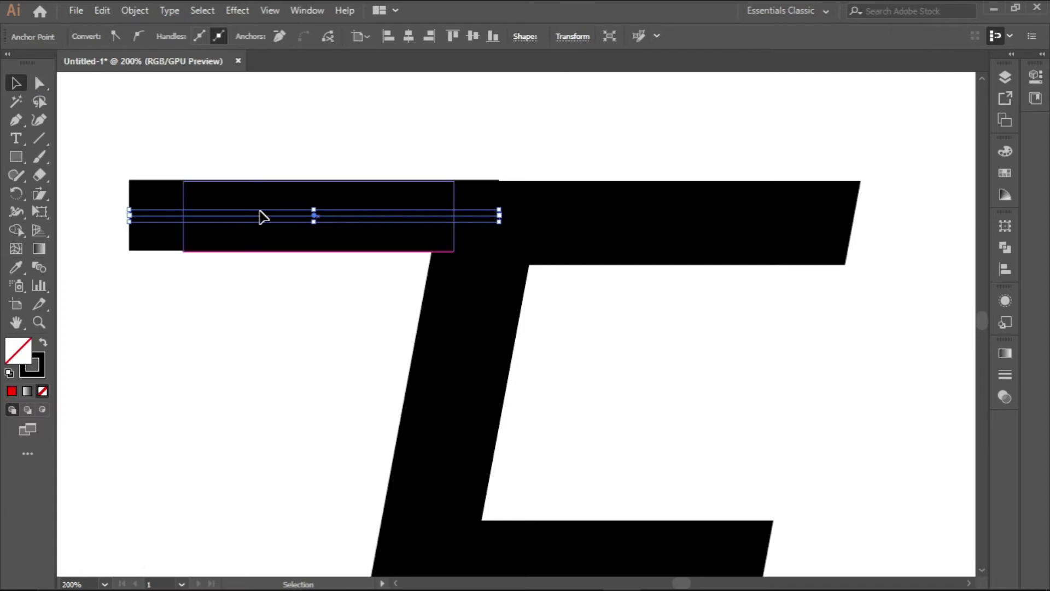
{"action": "left_click", "coordinate": [1008, 375]}
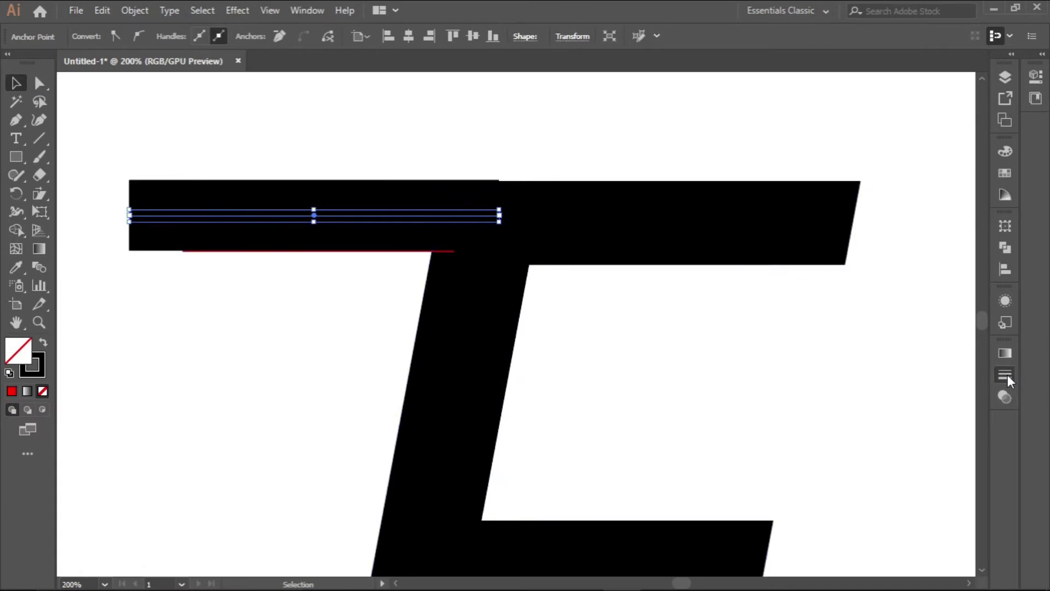
{"action": "left_click", "coordinate": [887, 371]}
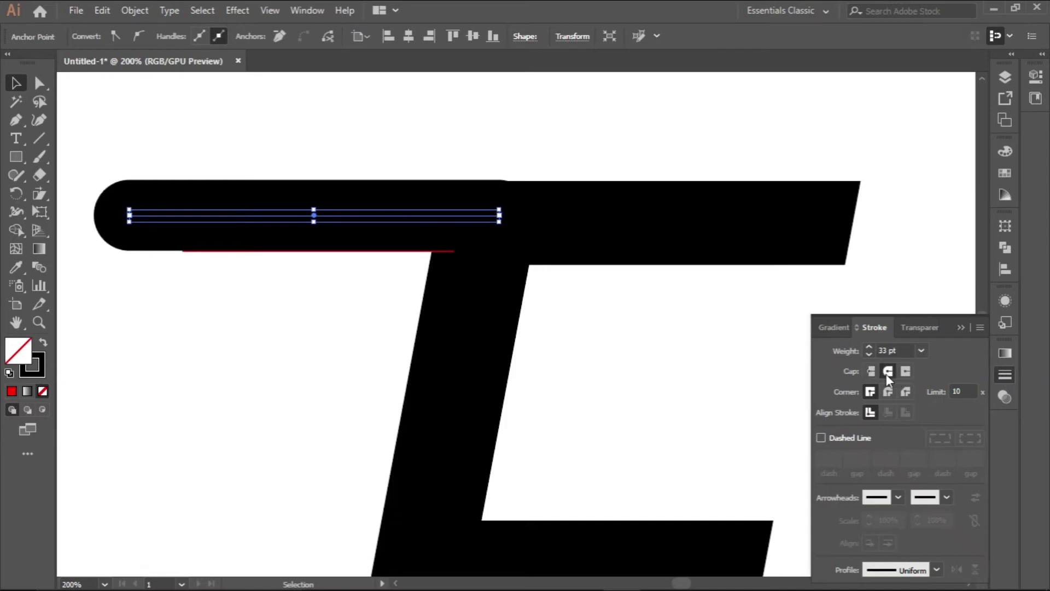
{"action": "left_click", "coordinate": [960, 328]}
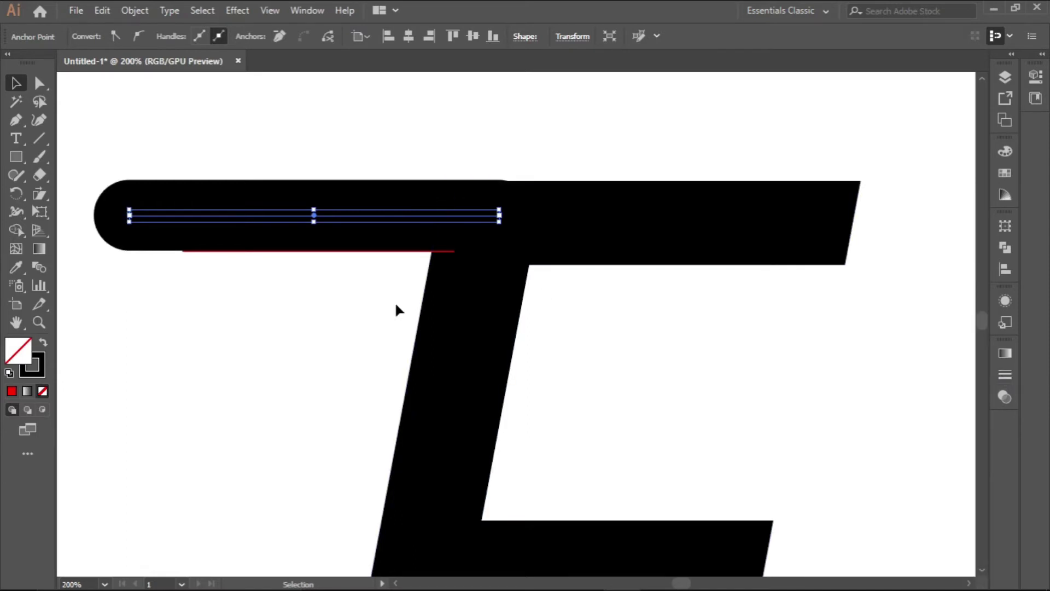
{"action": "scroll", "coordinate": [332, 322], "scroll_direction": "down", "scroll_amount": 2}
{"action": "scroll", "coordinate": [332, 322], "scroll_direction": "down", "scroll_amount": 3}
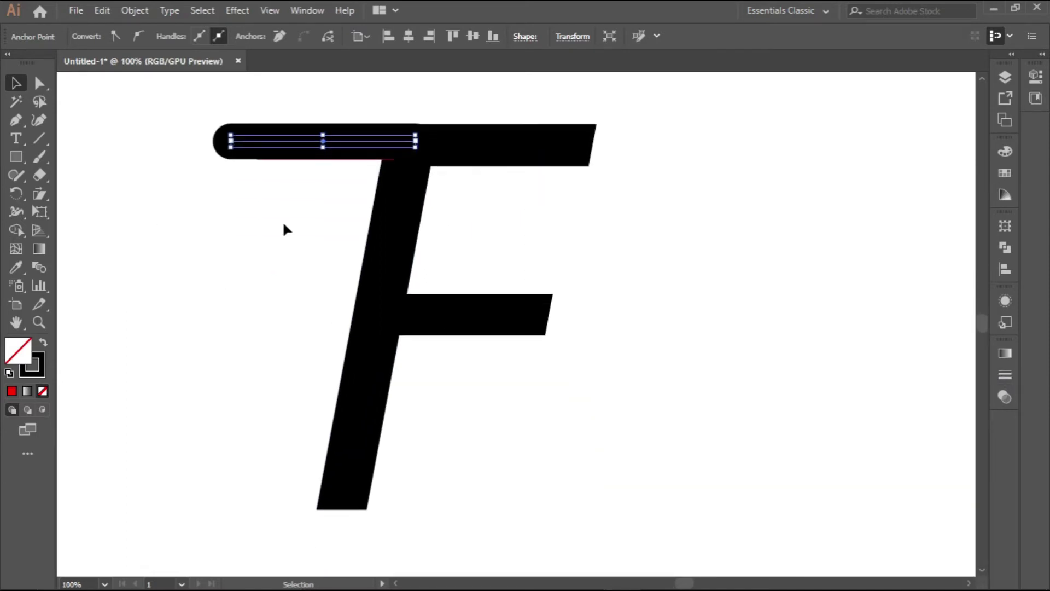
{"action": "scroll", "coordinate": [300, 206], "scroll_direction": "up", "scroll_amount": 2}
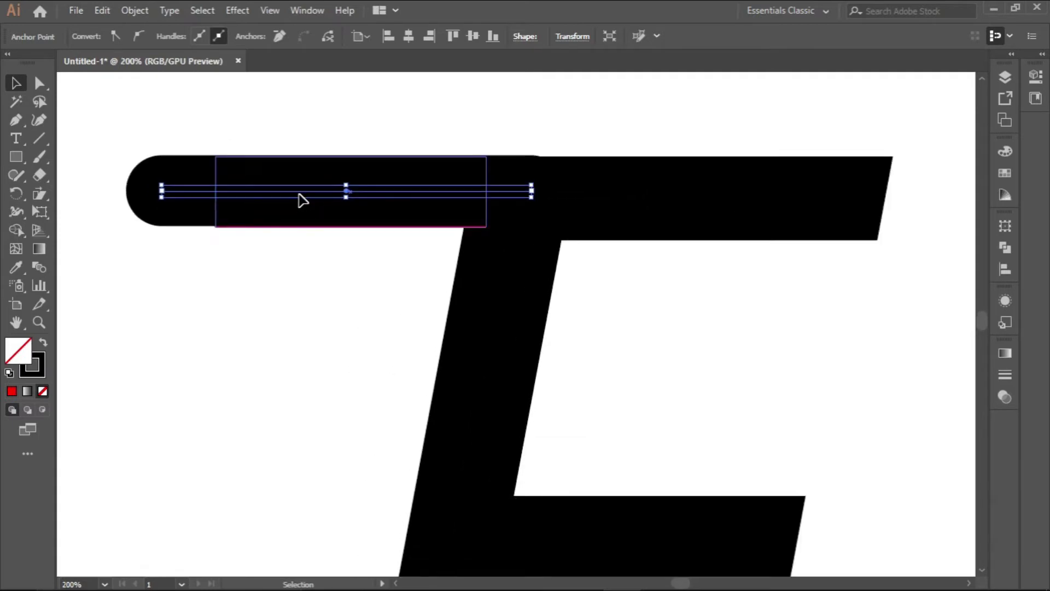
- Move the red rectangle down below the top bar, then select the round-capped line
{"action": "left_click", "coordinate": [480, 234]}
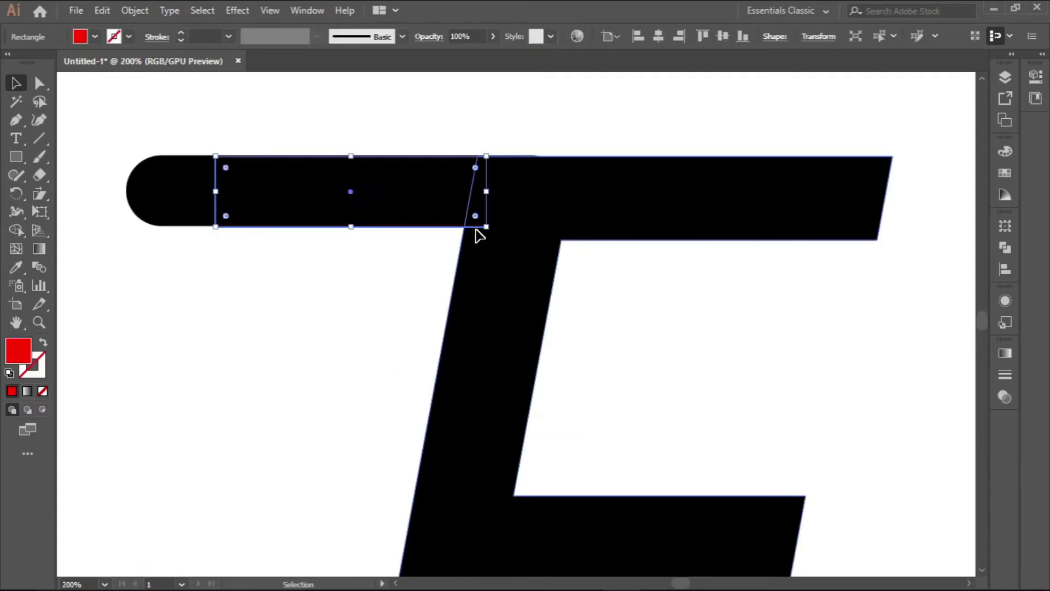
{"action": "left_click_drag", "start_coordinate": [476, 230], "coordinate": [481, 299]}
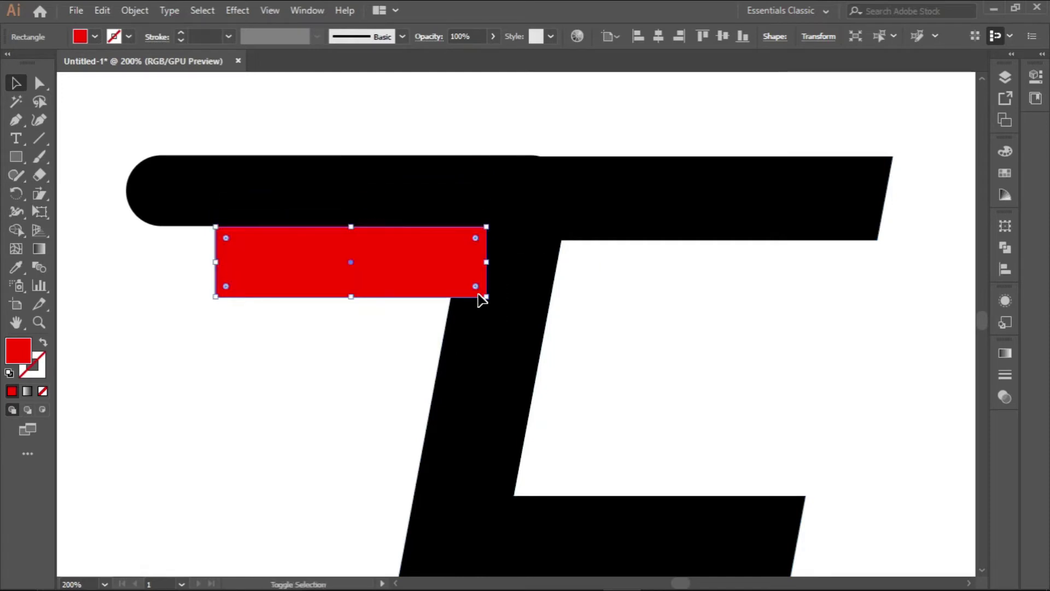
{"action": "left_click", "coordinate": [342, 192]}
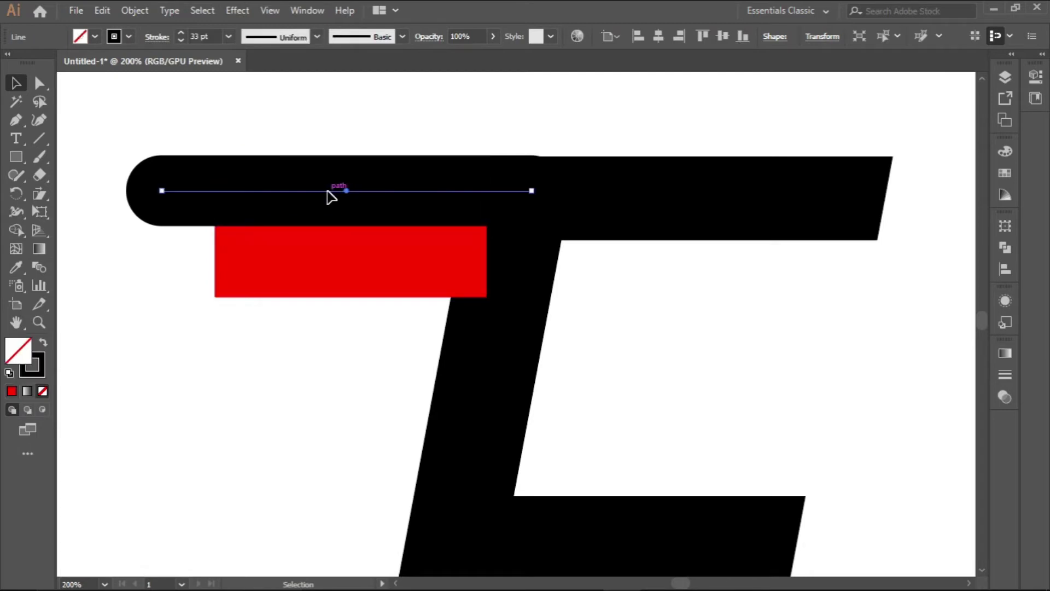
{"action": "scroll", "coordinate": [271, 188], "scroll_direction": "down", "scroll_amount": 1}
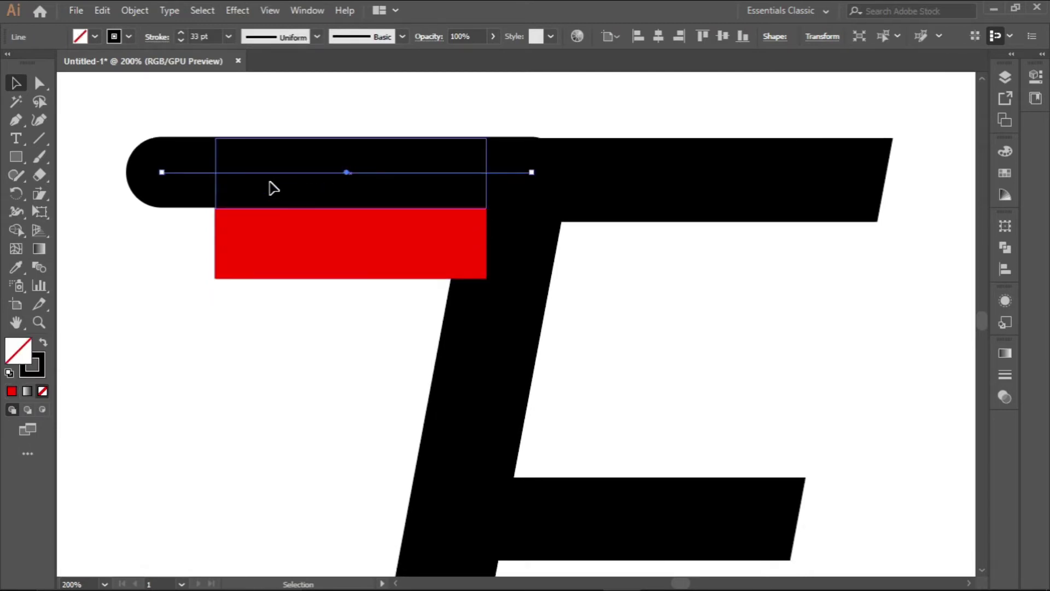
- Stack evenly spaced copies of the line, about 32.5 px apart, down toward the F's base
{"action": "left_click_drag", "start_coordinate": [272, 179], "coordinate": [273, 241]}
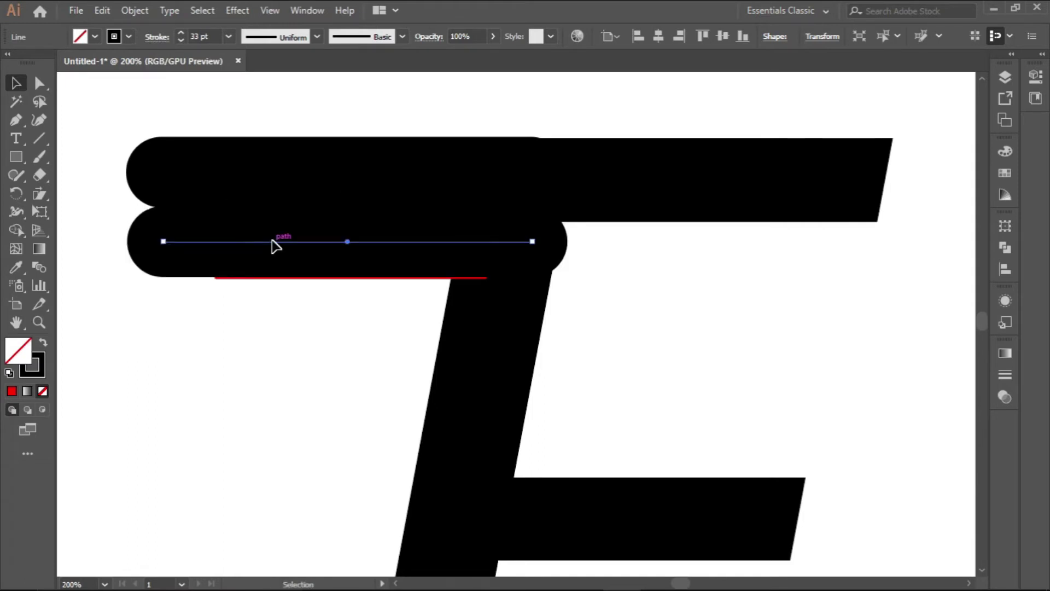
{"action": "scroll", "coordinate": [276, 244], "scroll_direction": "down", "scroll_amount": 3}
{"action": "scroll", "coordinate": [267, 257], "scroll_direction": "down", "scroll_amount": 2}
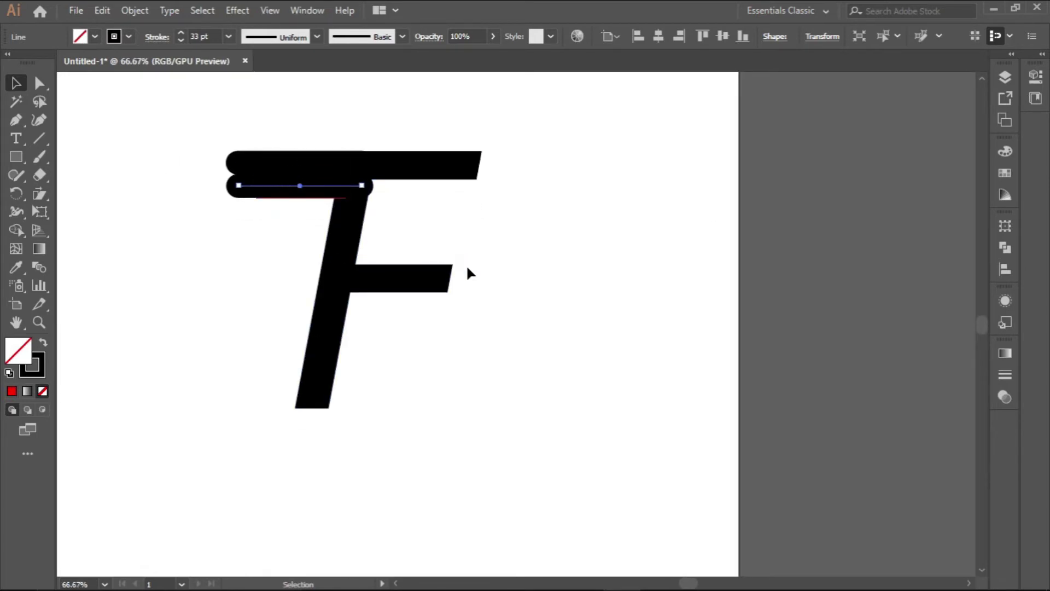
{"action": "key", "text": "a"}
{"action": "key", "text": "ctrl+d"}
{"action": "key", "text": "ctrl+d"}
{"action": "key", "text": "ctrl+d"}
{"action": "key", "text": "ctrl+d"}
{"action": "key", "text": "ctrl+d"}
{"action": "key", "text": "ctrl+d"}
{"action": "key", "text": "ctrl+d"}
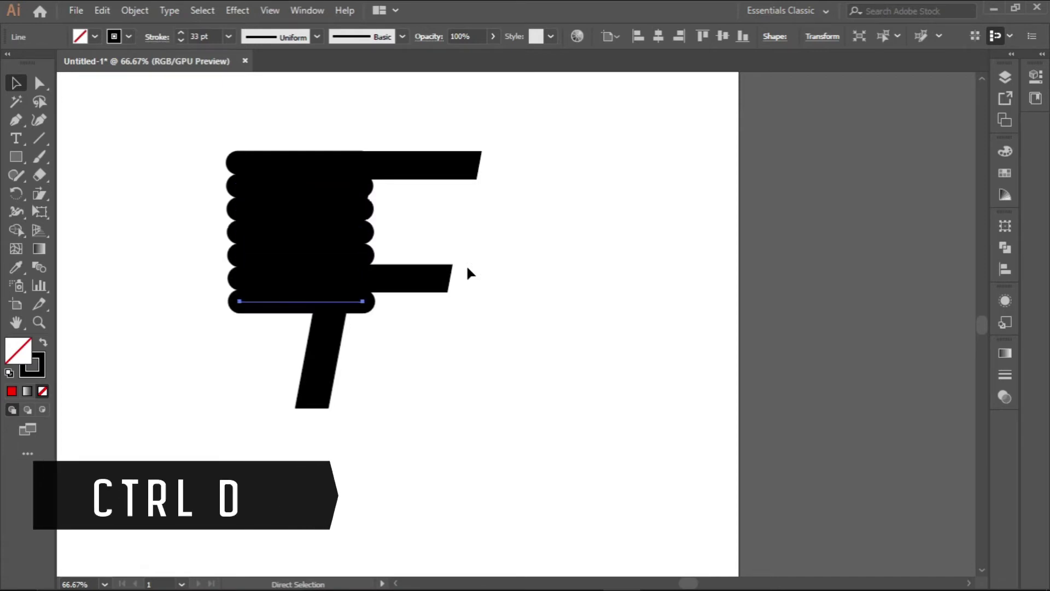
{"action": "key", "text": "ctrl+d"}
{"action": "key", "text": "ctrl+d"}
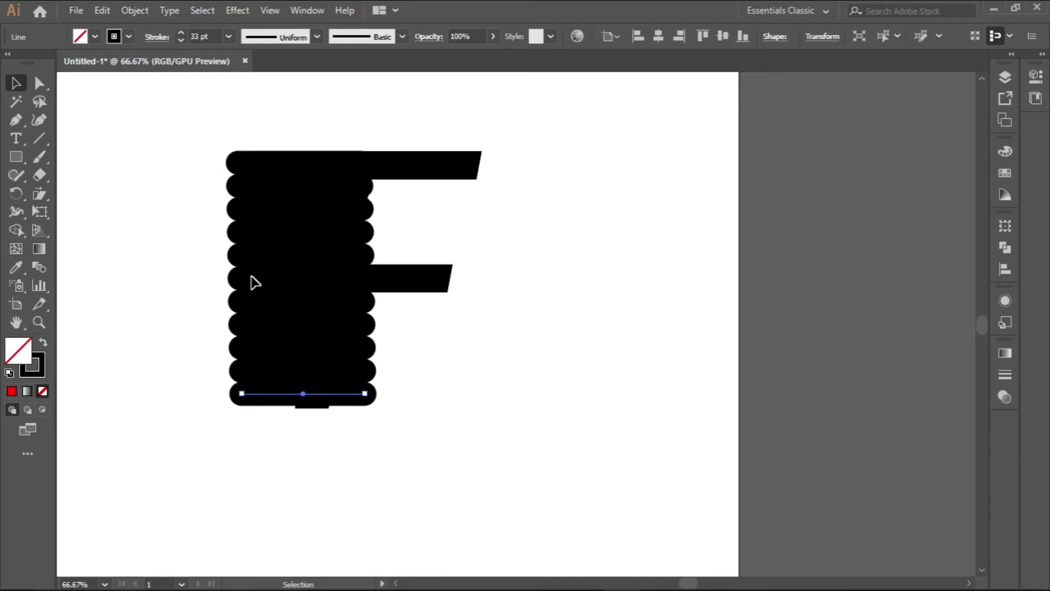
- Move all the stacked horizontal lines to the left of the F's stem
{"action": "left_click", "coordinate": [86, 99]}
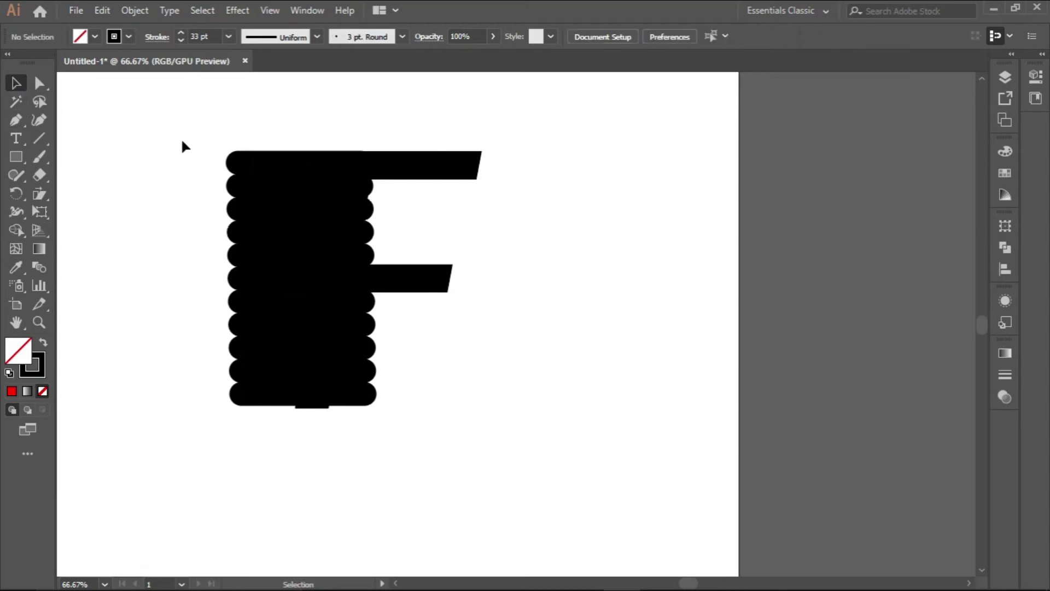
{"action": "left_click_drag", "start_coordinate": [207, 135], "coordinate": [255, 420]}
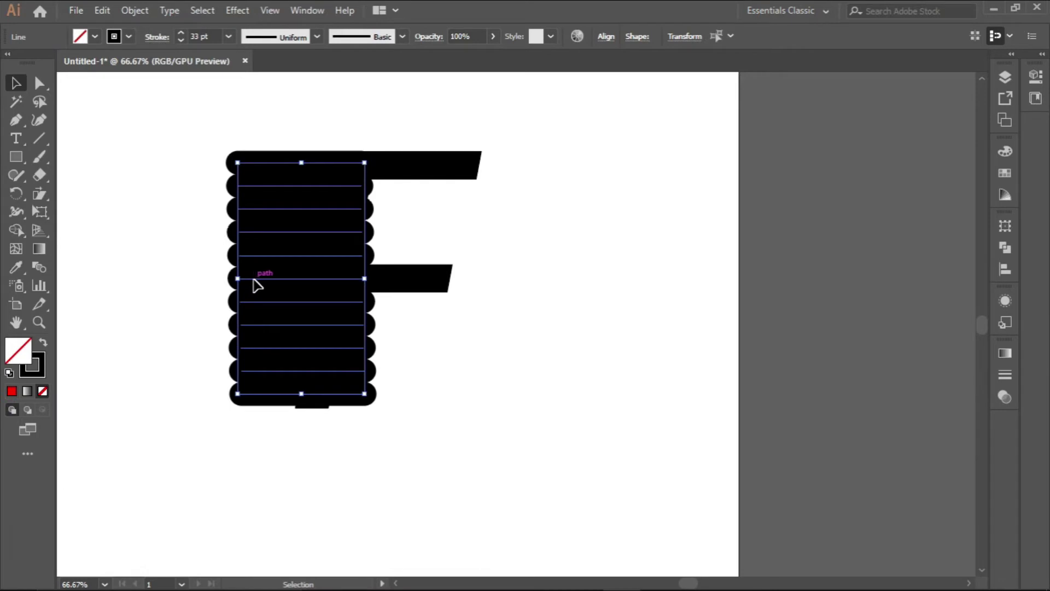
{"action": "left_click_drag", "start_coordinate": [257, 284], "coordinate": [219, 288]}
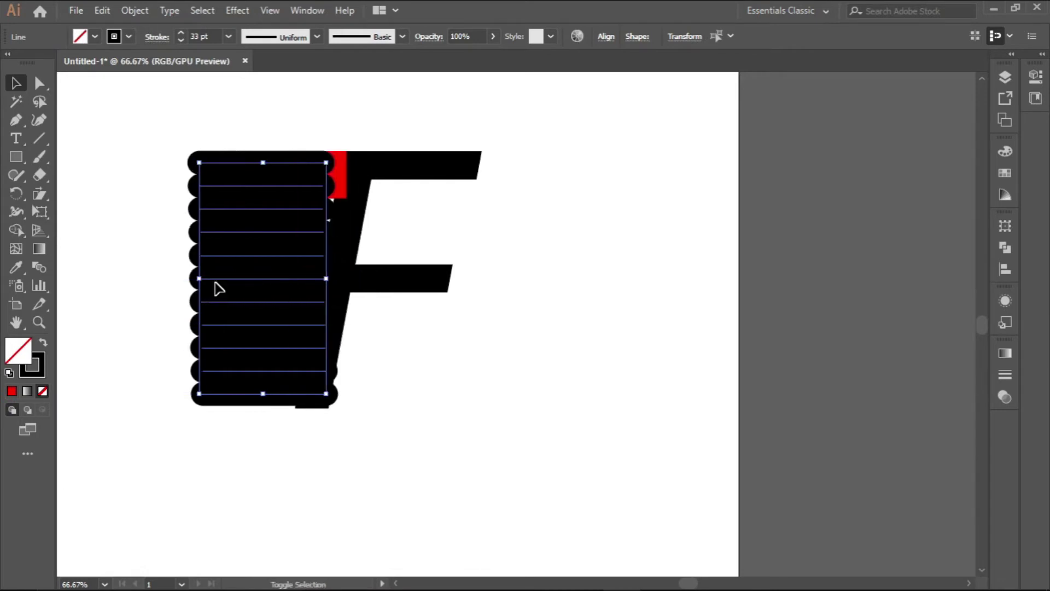
- Delete both red rectangles
{"action": "left_click", "coordinate": [342, 161]}
{"action": "left_click", "coordinate": [345, 192], "text": "shift"}
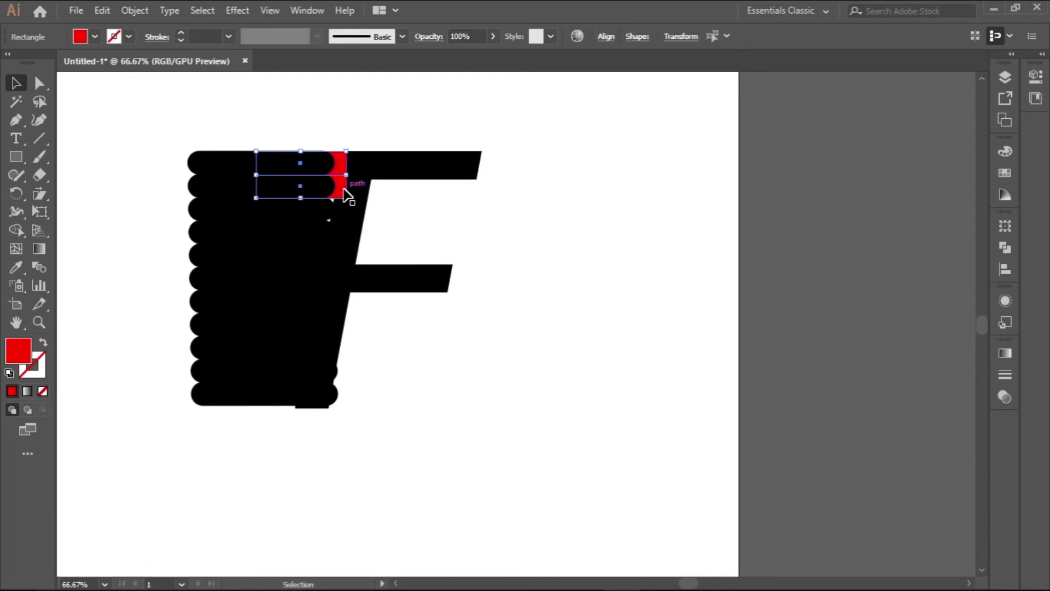
{"action": "key", "text": "Delete"}
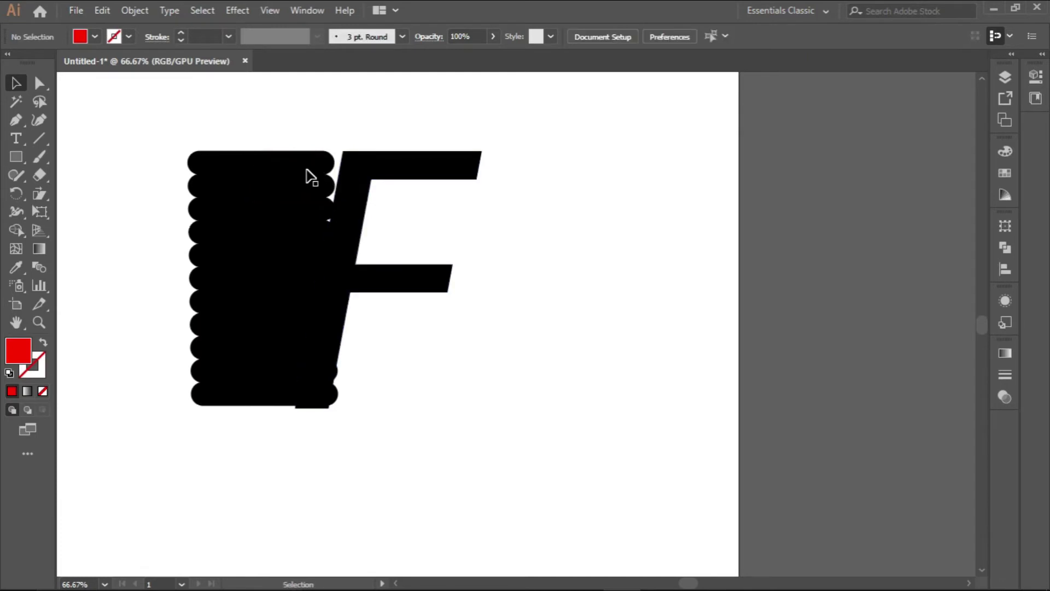
- Shift the top four lines progressively right to follow the italic slant
{"action": "scroll", "coordinate": [290, 166], "scroll_direction": "up", "scroll_amount": 2}
{"action": "scroll", "coordinate": [289, 165], "scroll_direction": "down", "scroll_amount": 1}
{"action": "left_click_drag", "start_coordinate": [267, 160], "coordinate": [289, 162]}
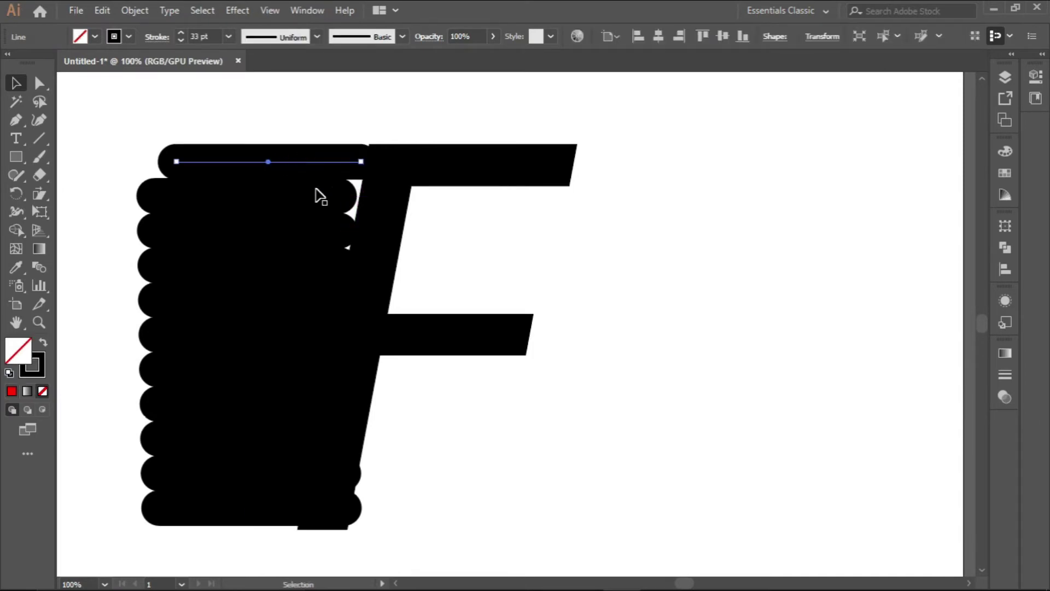
{"action": "mouse_move", "coordinate": [299, 203]}
{"action": "left_mouse_down"}
{"action": "mouse_move", "coordinate": [318, 204]}
{"action": "mouse_move", "coordinate": [296, 229]}
{"action": "mouse_move", "coordinate": [308, 228]}
{"action": "left_mouse_up"}
{"action": "left_click", "coordinate": [522, 250]}
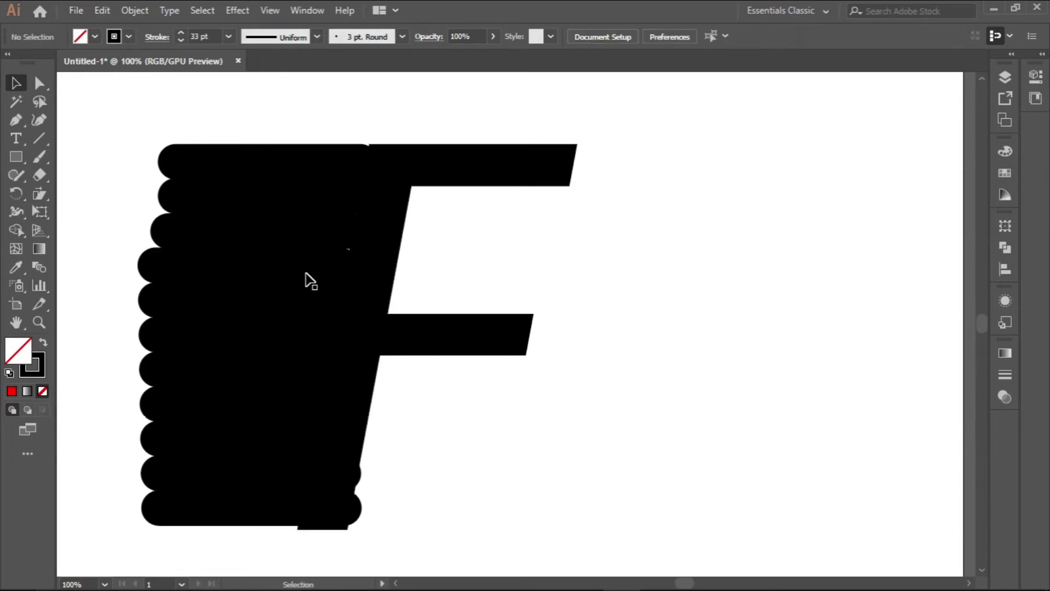
{"action": "left_click_drag", "start_coordinate": [309, 268], "coordinate": [318, 270]}
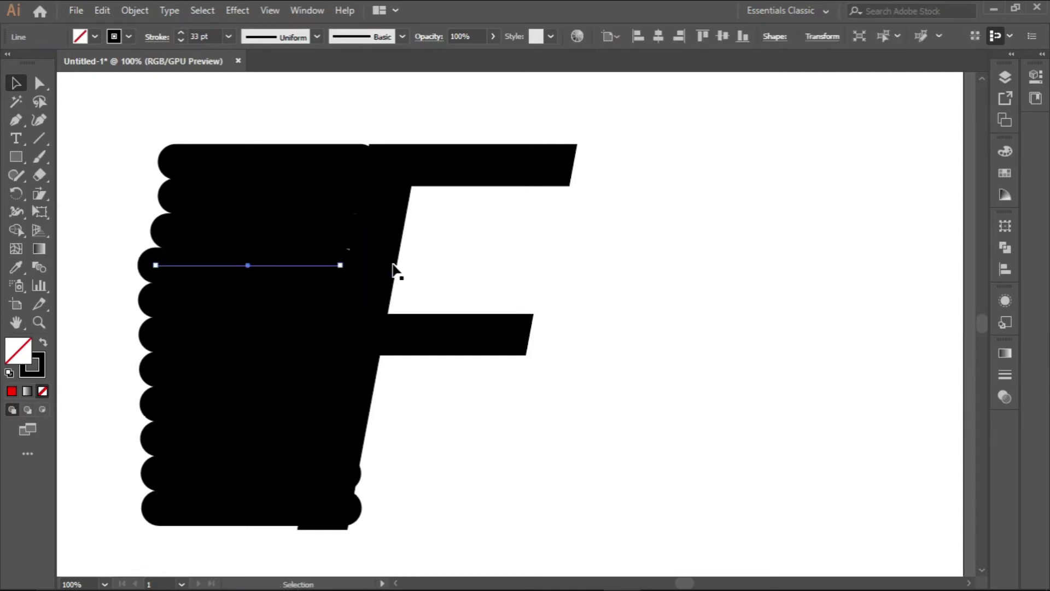
{"action": "left_click", "coordinate": [620, 260]}
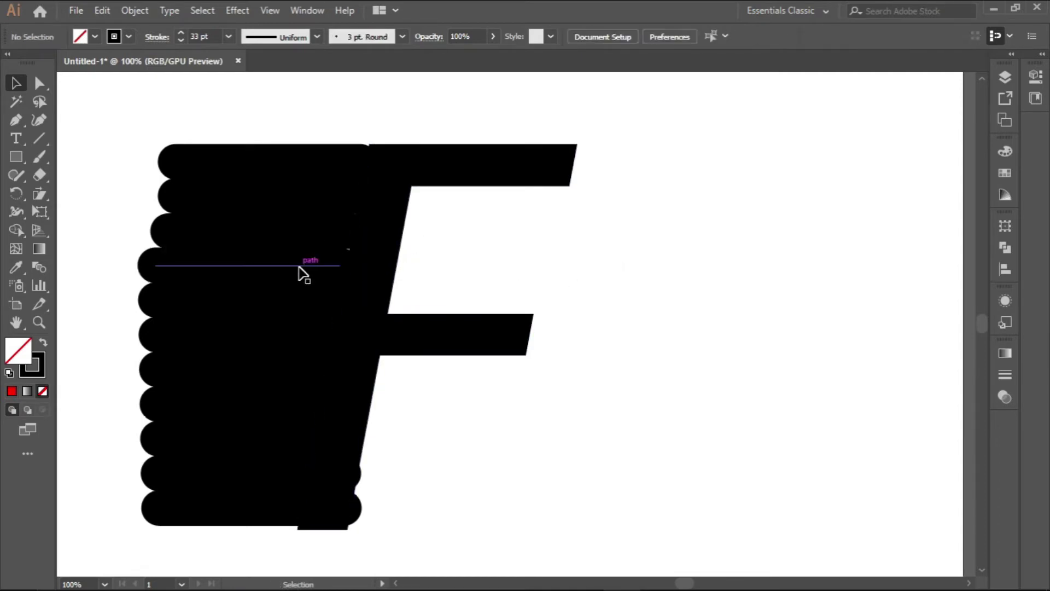
{"action": "left_click_drag", "start_coordinate": [300, 269], "coordinate": [309, 270]}
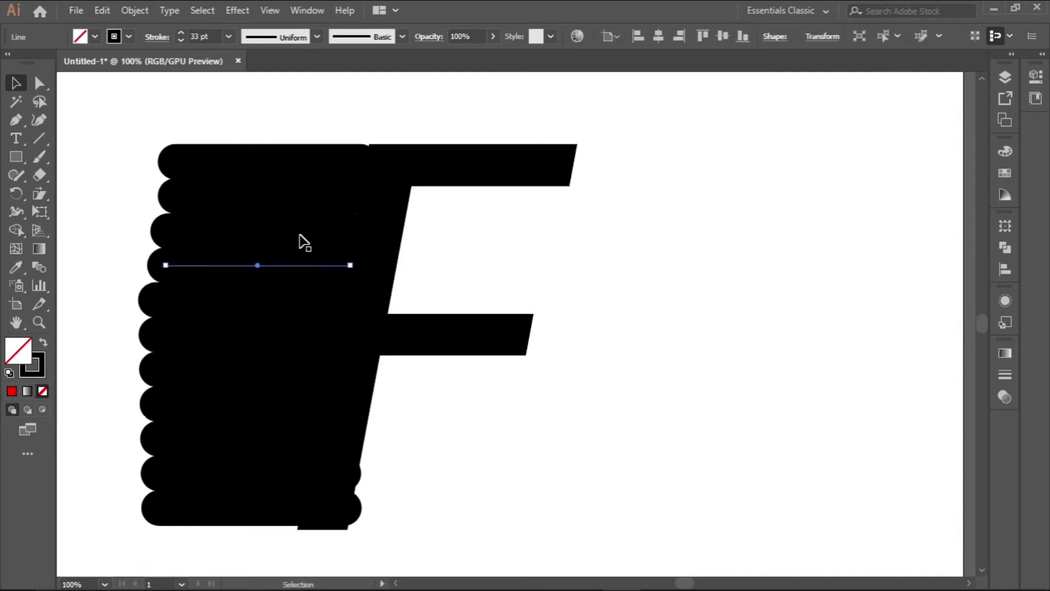
- Give the second stacked line a white stroke
{"action": "left_click", "coordinate": [288, 203]}
{"action": "left_click", "coordinate": [95, 36]}
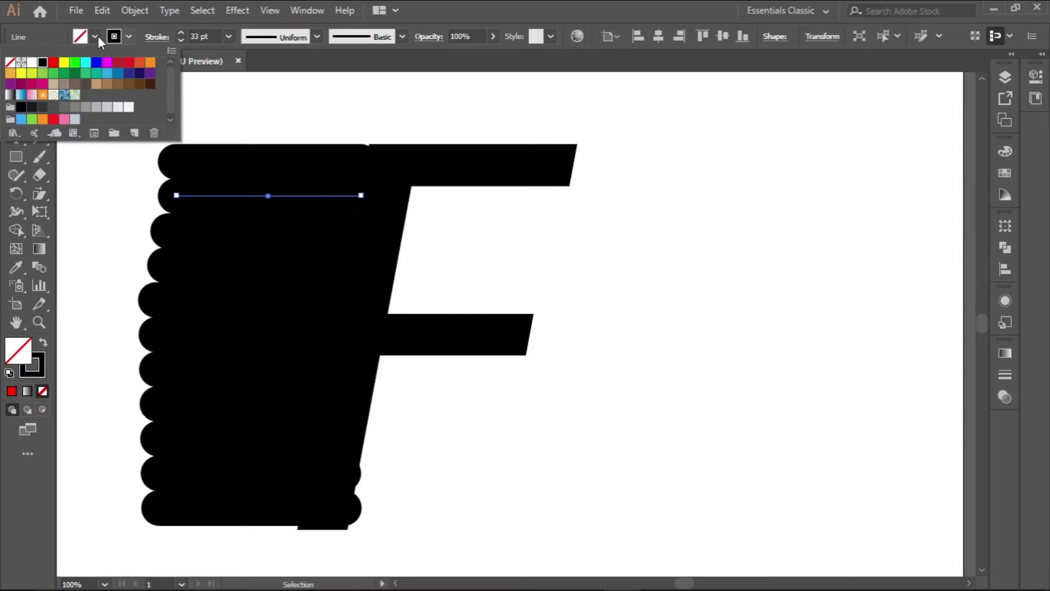
{"action": "left_click", "coordinate": [32, 62]}
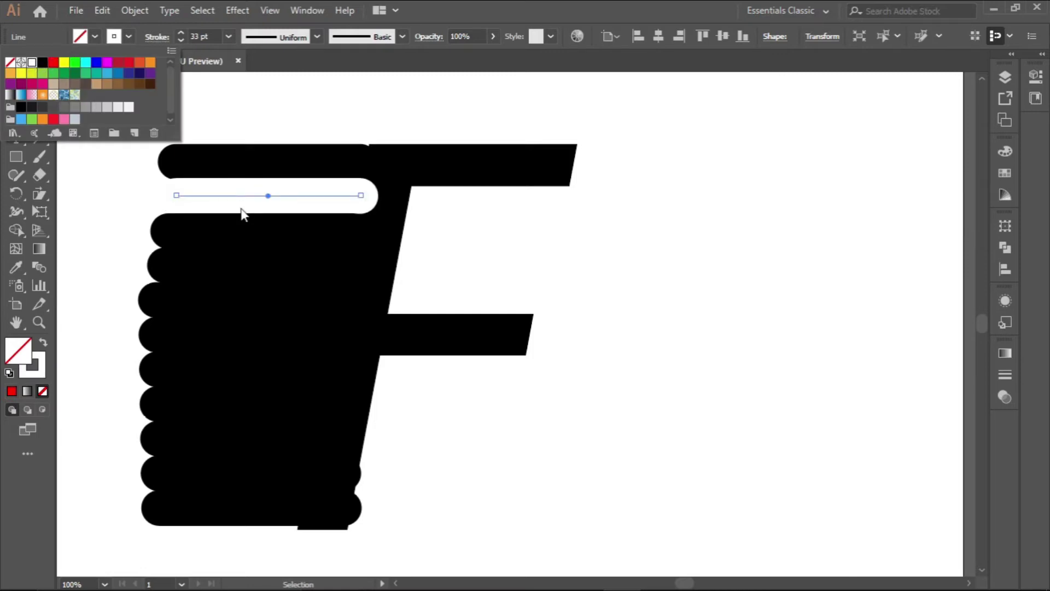
{"action": "left_click", "coordinate": [238, 260]}
- Set the fourth, sixth, eighth and tenth lines' strokes to white
{"action": "left_click", "coordinate": [240, 266]}
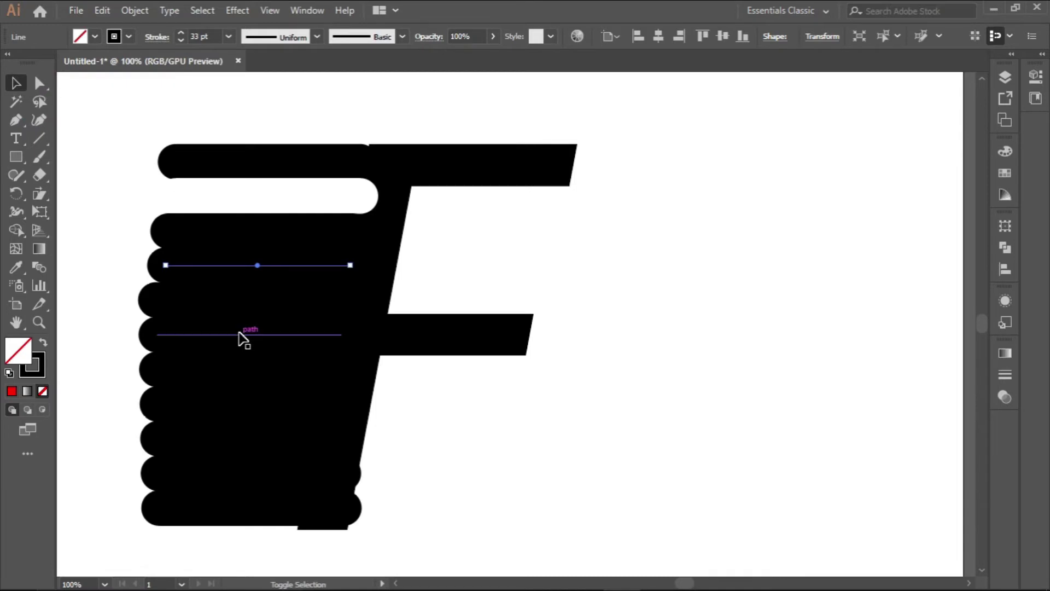
{"action": "left_click", "coordinate": [239, 344], "text": "shift"}
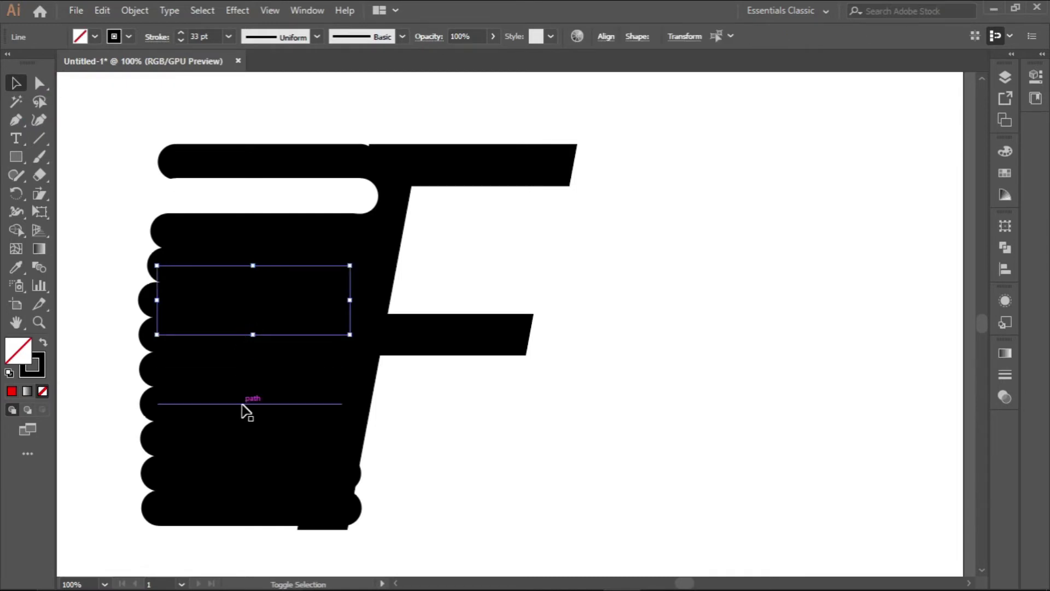
{"action": "left_click", "coordinate": [241, 404], "text": "shift"}
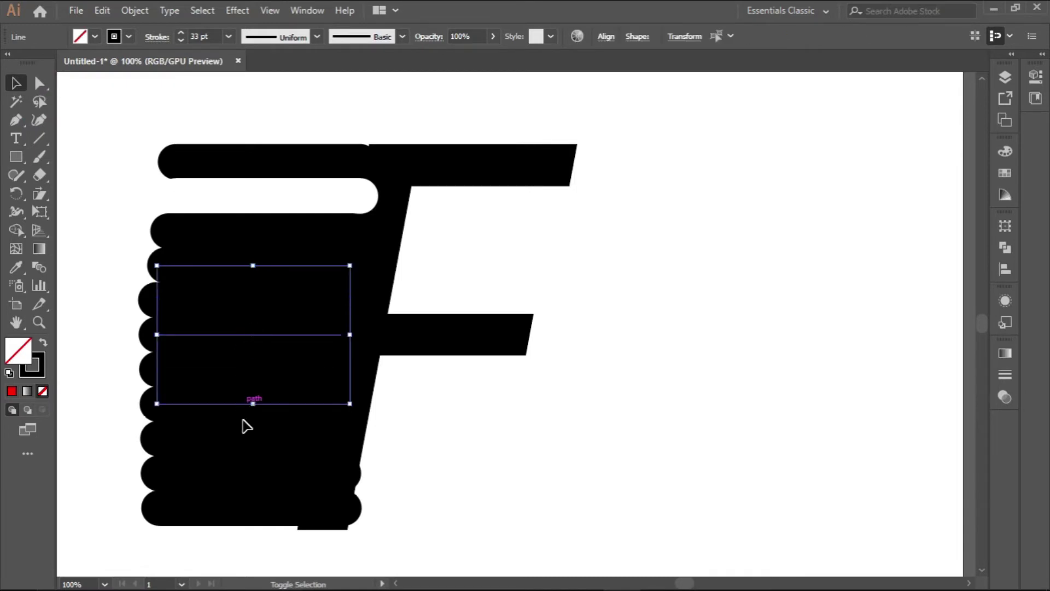
{"action": "left_click", "coordinate": [235, 473], "text": "shift"}
{"action": "left_click", "coordinate": [128, 36]}
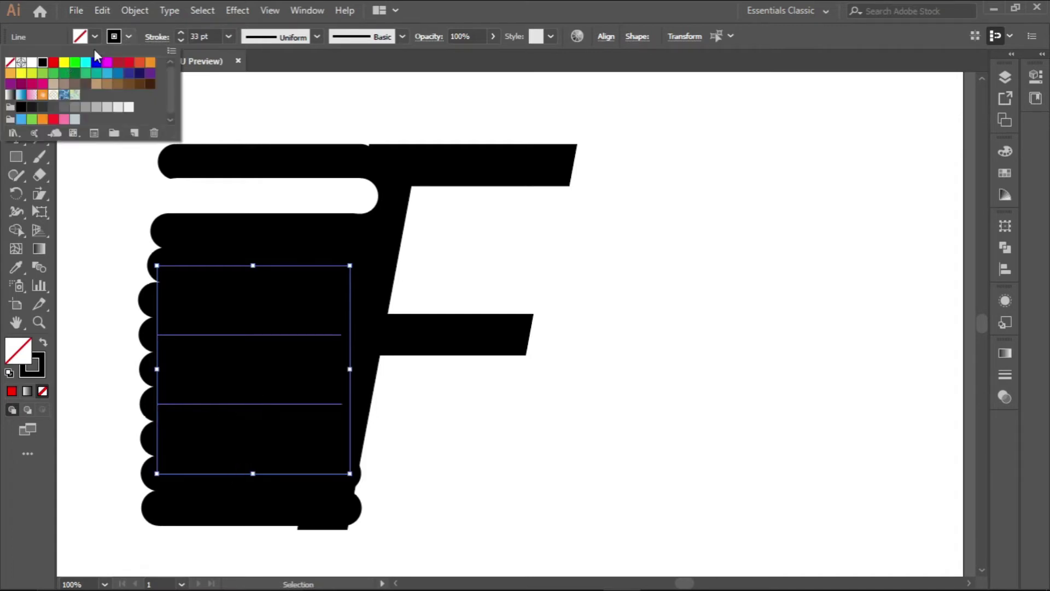
{"action": "left_click", "coordinate": [31, 63]}
{"action": "left_click", "coordinate": [126, 35]}
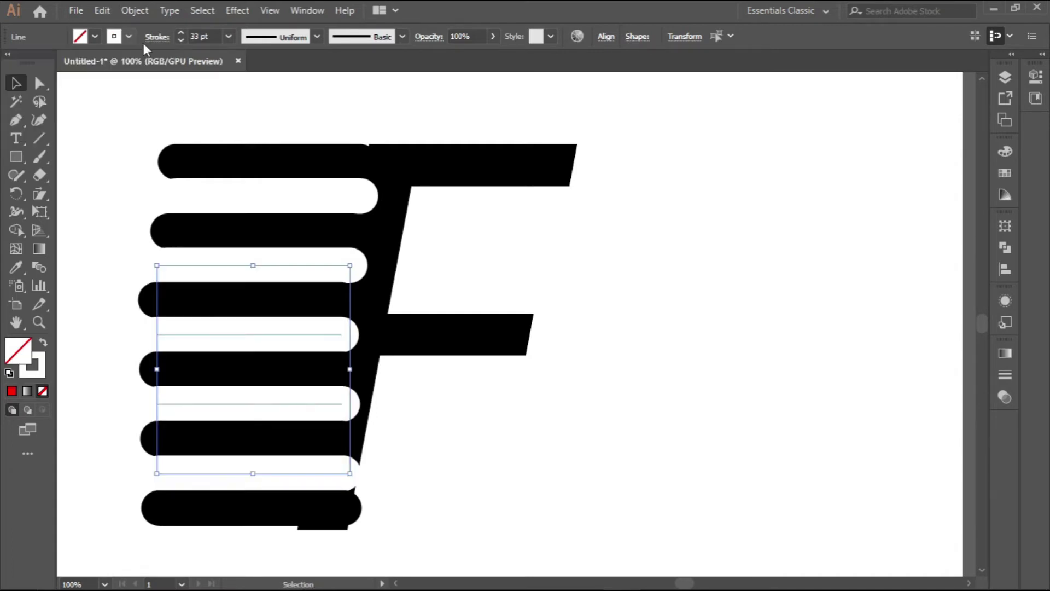
- Shorten the second and third bars by dragging their left anchors right
{"action": "scroll", "coordinate": [297, 312], "scroll_direction": "down", "scroll_amount": 3}
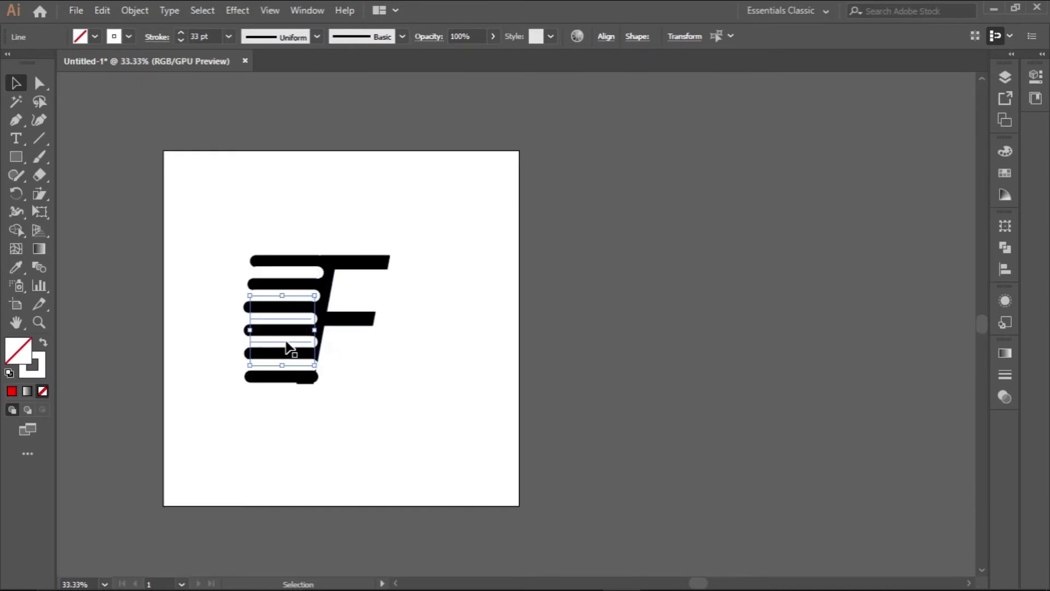
{"action": "scroll", "coordinate": [286, 317], "scroll_direction": "up", "scroll_amount": 2}
{"action": "scroll", "coordinate": [257, 327], "scroll_direction": "left", "scroll_amount": 3}
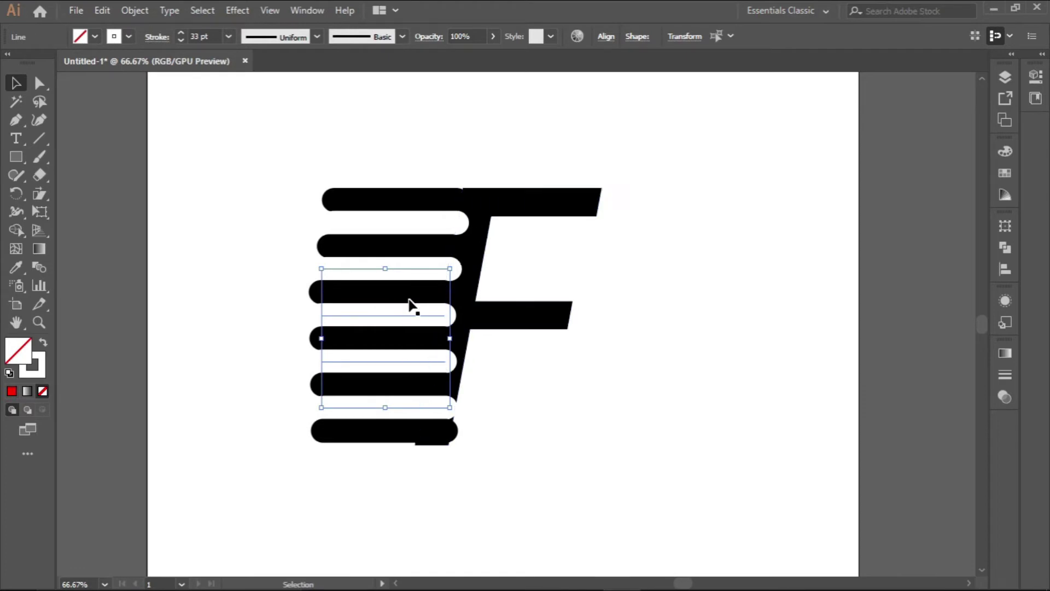
{"action": "left_click", "coordinate": [351, 248]}
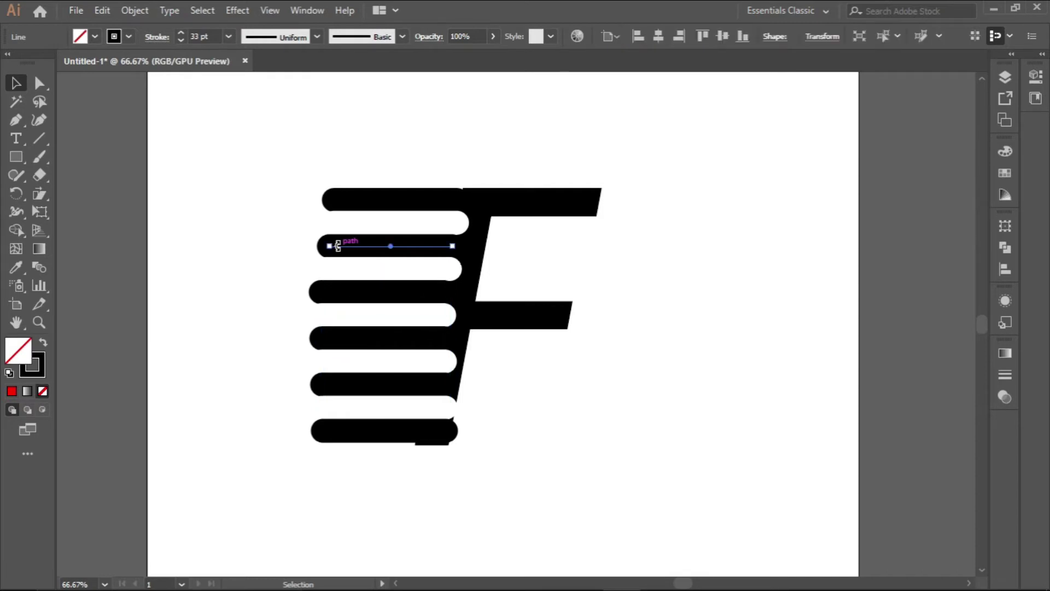
{"action": "left_click", "coordinate": [41, 84]}
{"action": "scroll", "coordinate": [322, 248], "scroll_direction": "up", "scroll_amount": 3}
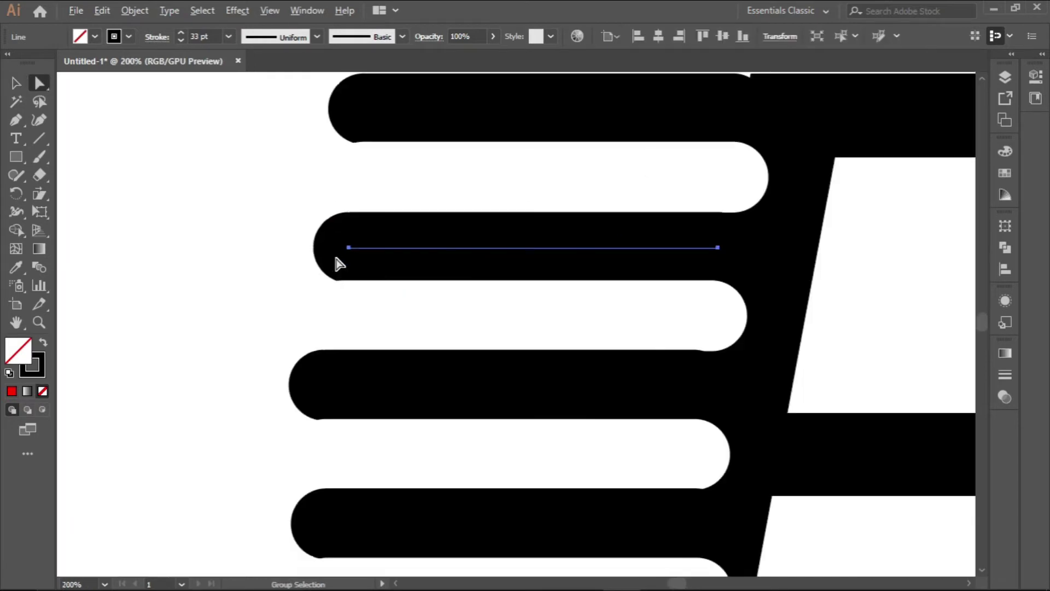
{"action": "scroll", "coordinate": [350, 267], "scroll_direction": "down", "scroll_amount": 2}
{"action": "left_click", "coordinate": [345, 255]}
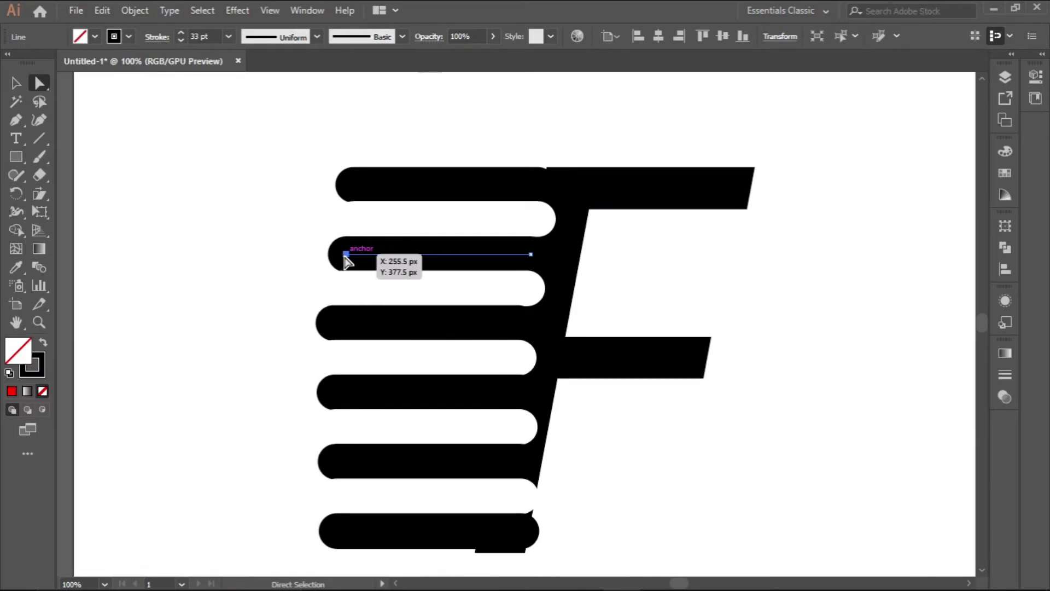
{"action": "left_click_drag", "start_coordinate": [345, 256], "coordinate": [382, 256]}
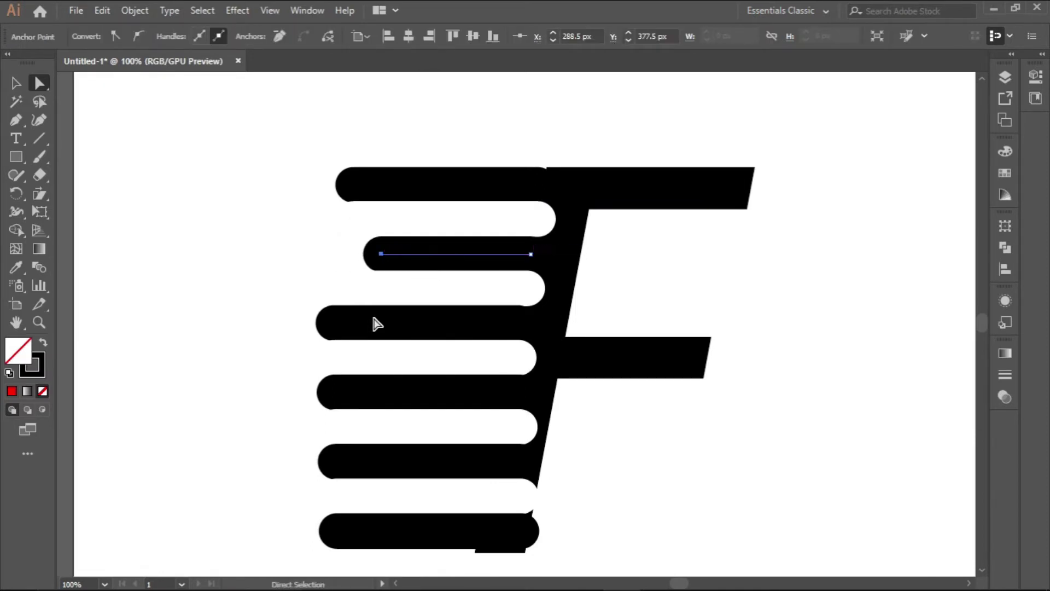
{"action": "left_click", "coordinate": [339, 323]}
{"action": "left_click", "coordinate": [334, 323]}
{"action": "left_click_drag", "start_coordinate": [334, 323], "coordinate": [364, 323]}
- Extend the fourth bar farther to the left
{"action": "left_click", "coordinate": [343, 392]}
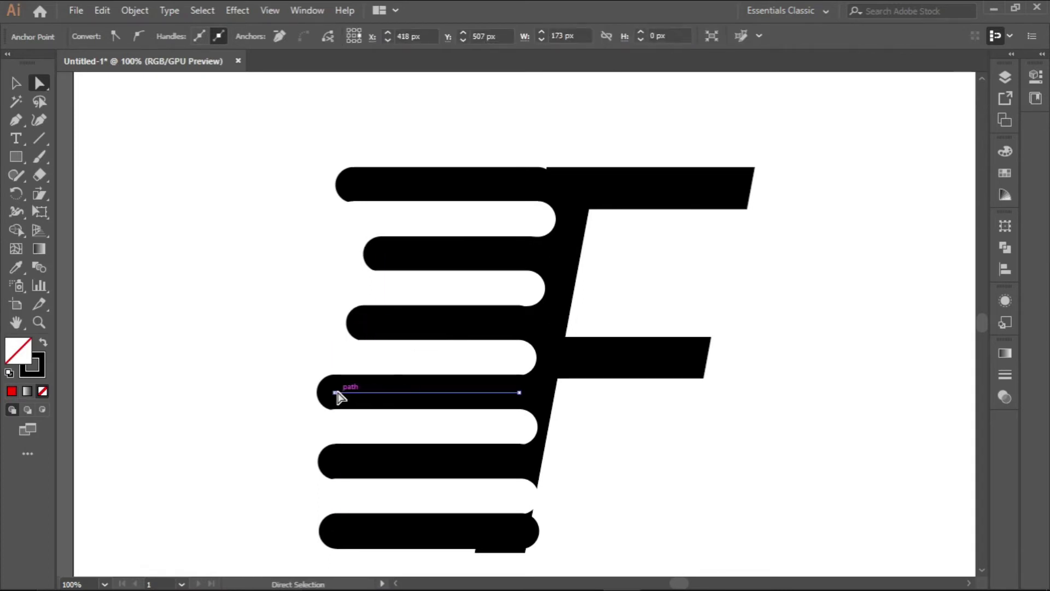
{"action": "left_click_drag", "start_coordinate": [335, 392], "coordinate": [299, 392]}
{"action": "left_click", "coordinate": [15, 82]}
{"action": "left_click", "coordinate": [175, 260]}
{"action": "left_click", "coordinate": [379, 395]}
{"action": "left_click_drag", "start_coordinate": [434, 401], "coordinate": [414, 402]}
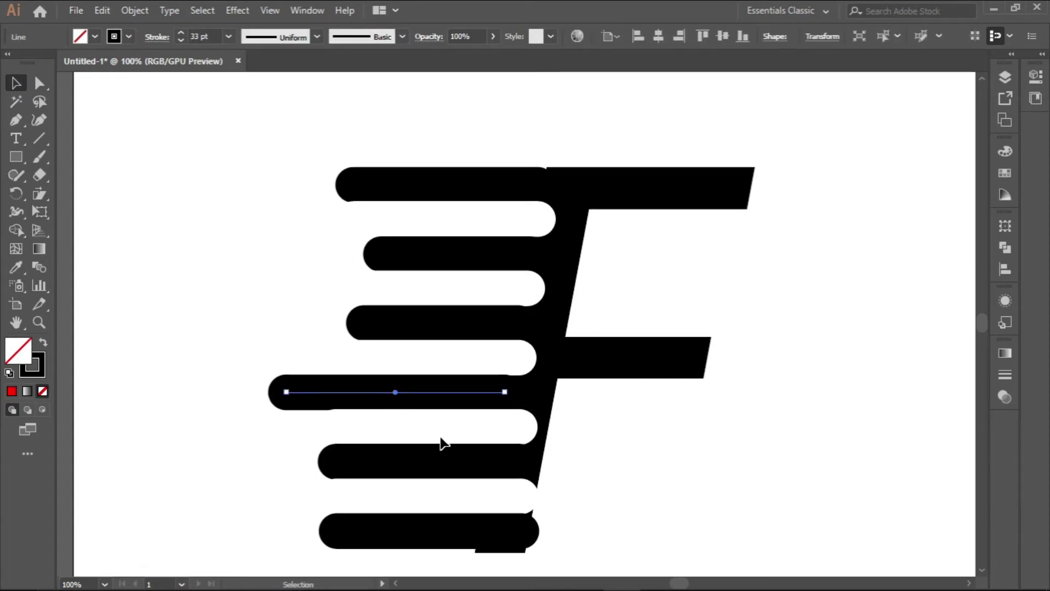
- Reposition the white notch lines between the bars along the slanted stem
{"action": "left_click", "coordinate": [363, 426]}
{"action": "left_click_drag", "start_coordinate": [375, 426], "coordinate": [360, 429]}
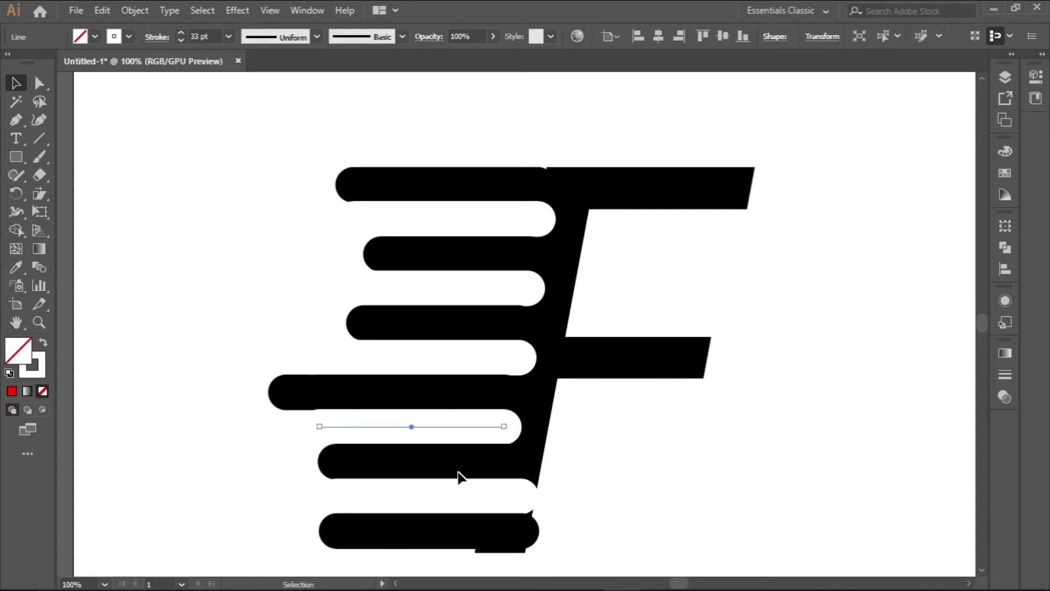
{"action": "left_click_drag", "start_coordinate": [452, 497], "coordinate": [405, 500]}
{"action": "scroll", "coordinate": [405, 517], "scroll_direction": "up", "scroll_amount": 1, "text": "alt"}
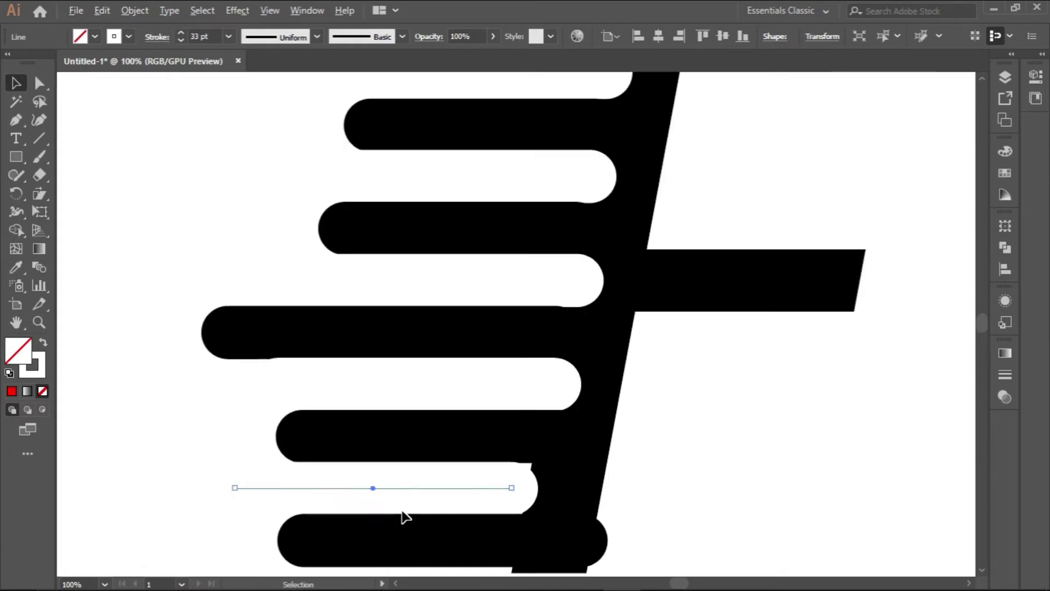
{"action": "left_click_drag", "start_coordinate": [406, 489], "coordinate": [423, 487]}
{"action": "left_click_drag", "start_coordinate": [486, 284], "coordinate": [468, 281]}
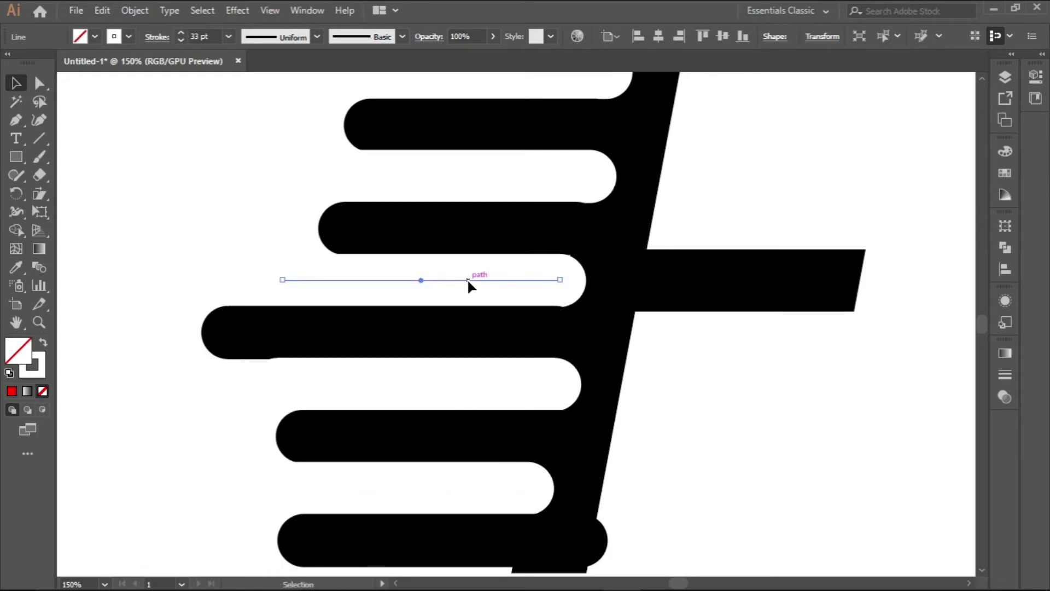
{"action": "key", "text": "Right"}
{"action": "key", "text": "Right"}
{"action": "key", "text": "Right"}
{"action": "key", "text": "Right"}
{"action": "key", "text": "Right"}
{"action": "key", "text": "Right"}
{"action": "key", "text": "Right"}
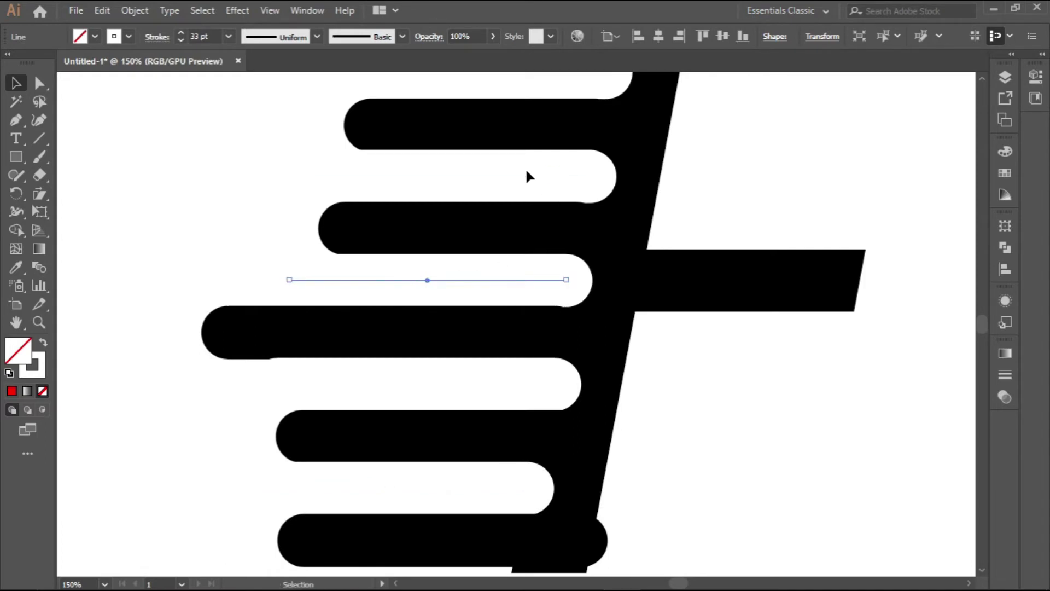
{"action": "left_click_drag", "start_coordinate": [525, 174], "coordinate": [509, 176]}
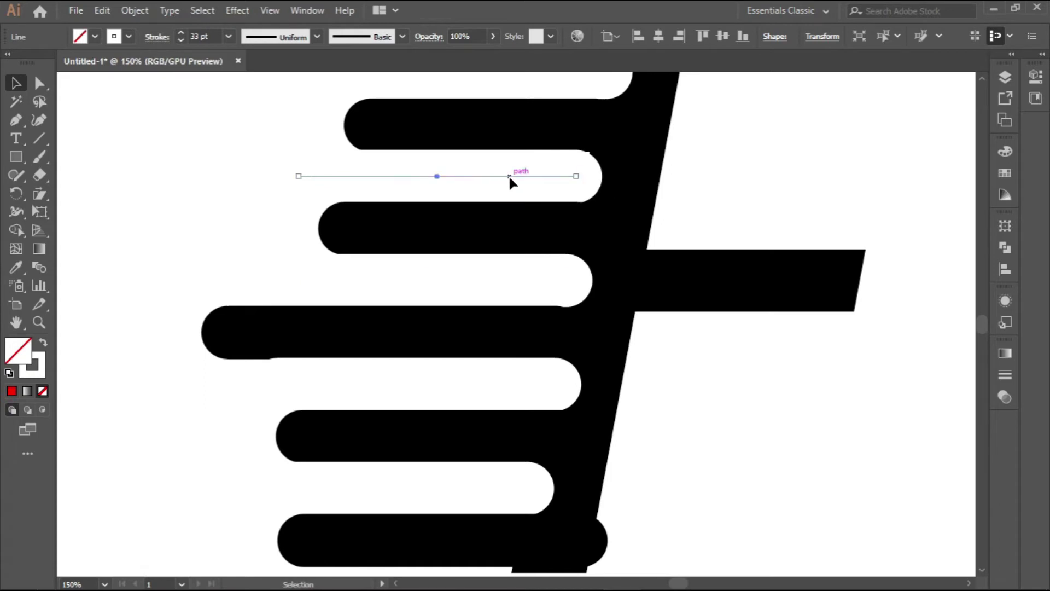
{"action": "key", "text": "Right"}
{"action": "key", "text": "Right"}
{"action": "key", "text": "Right"}
{"action": "key", "text": "Right"}
{"action": "key", "text": "Right"}
{"action": "key", "text": "Right"}
{"action": "key", "text": "Right"}
{"action": "key", "text": "Right"}
{"action": "key", "text": "Right"}
{"action": "key", "text": "Right"}
{"action": "scroll", "coordinate": [583, 156], "scroll_direction": "up", "scroll_amount": 2}
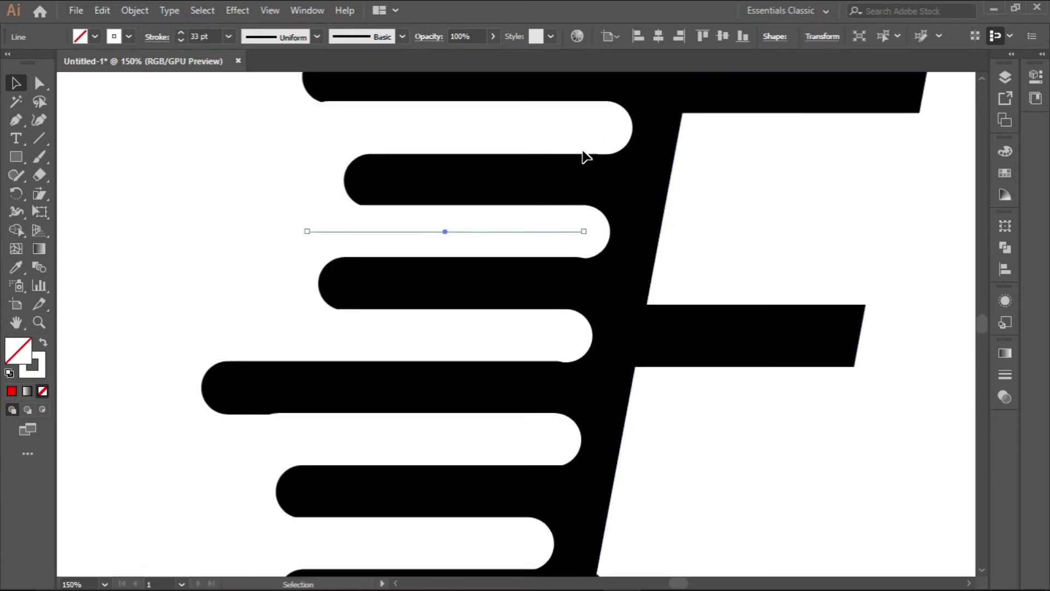
{"action": "scroll", "coordinate": [584, 156], "scroll_direction": "up", "scroll_amount": 2}
- Nudge the top bar's rounded left end slightly right
{"action": "key", "text": "ctrl+shift+a"}
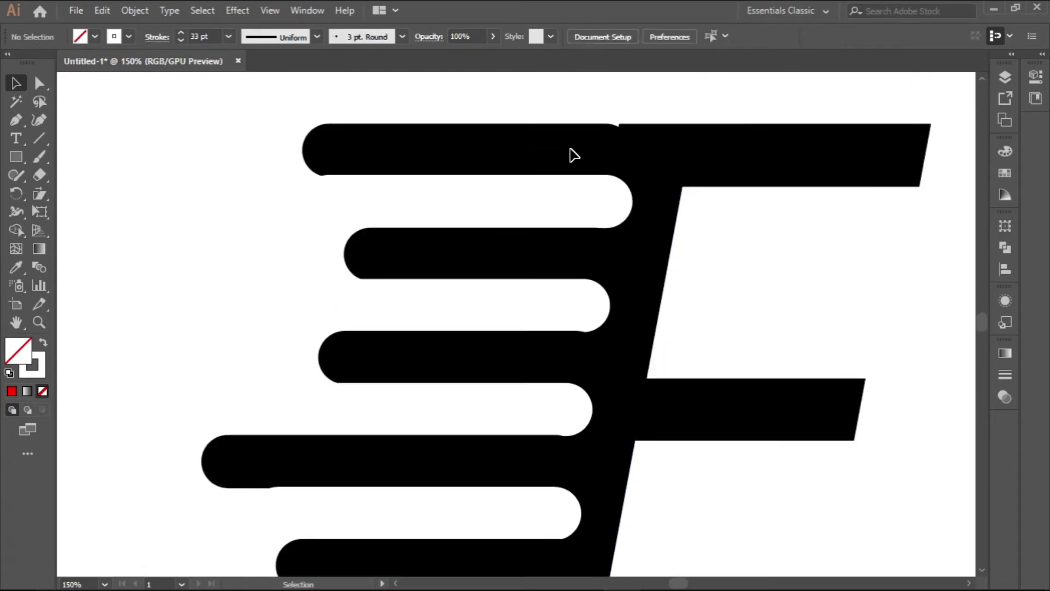
{"action": "left_click", "coordinate": [559, 155]}
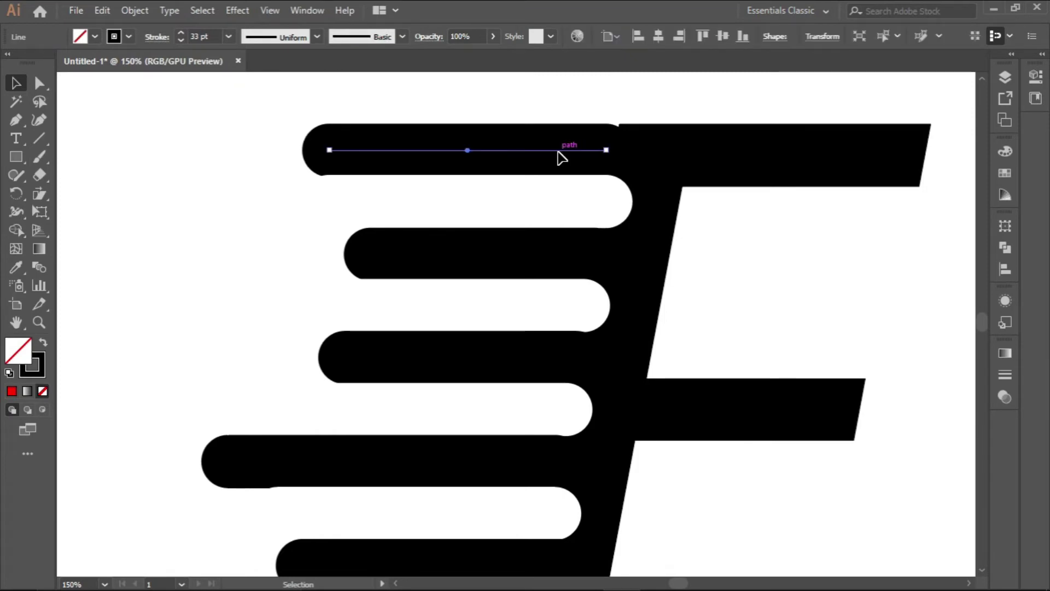
{"action": "key", "text": "Right"}
{"action": "key", "text": "Right"}
{"action": "key", "text": "Right"}
{"action": "key", "text": "Right"}
{"action": "key", "text": "Right"}
{"action": "key", "text": "Right"}
{"action": "key", "text": "Right"}
{"action": "key", "text": "Right"}
{"action": "key", "text": "Right"}
{"action": "key", "text": "Right"}
{"action": "key", "text": "Right"}
{"action": "key", "text": "Right"}
{"action": "key", "text": "Right"}
{"action": "key", "text": "Right"}
{"action": "key", "text": "Right"}
{"action": "key", "text": "Right"}
{"action": "key", "text": "Right"}
{"action": "key", "text": "Right"}
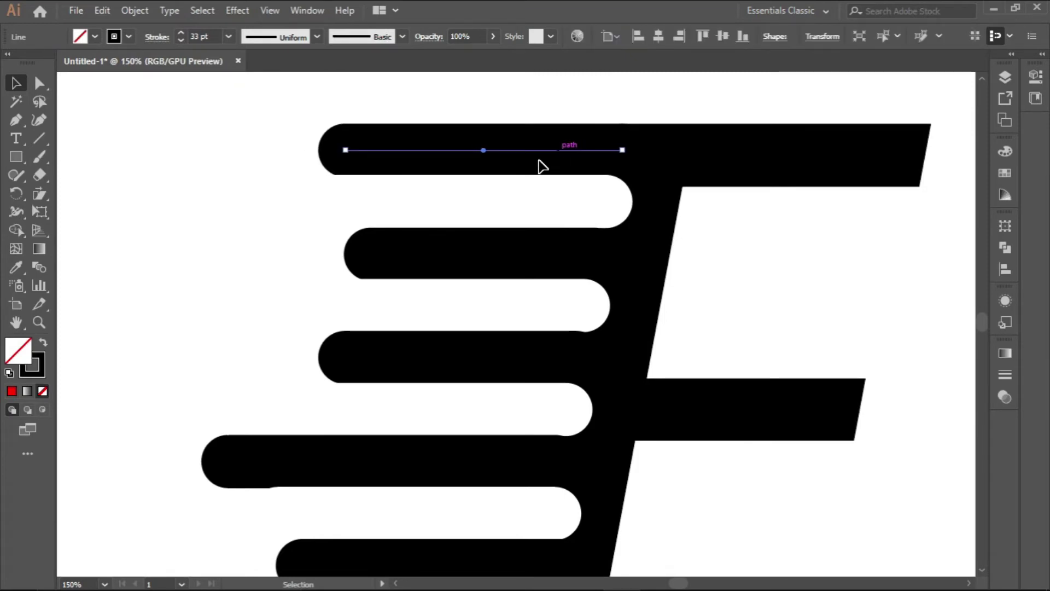
{"action": "scroll", "coordinate": [422, 352], "scroll_direction": "down", "scroll_amount": 2}
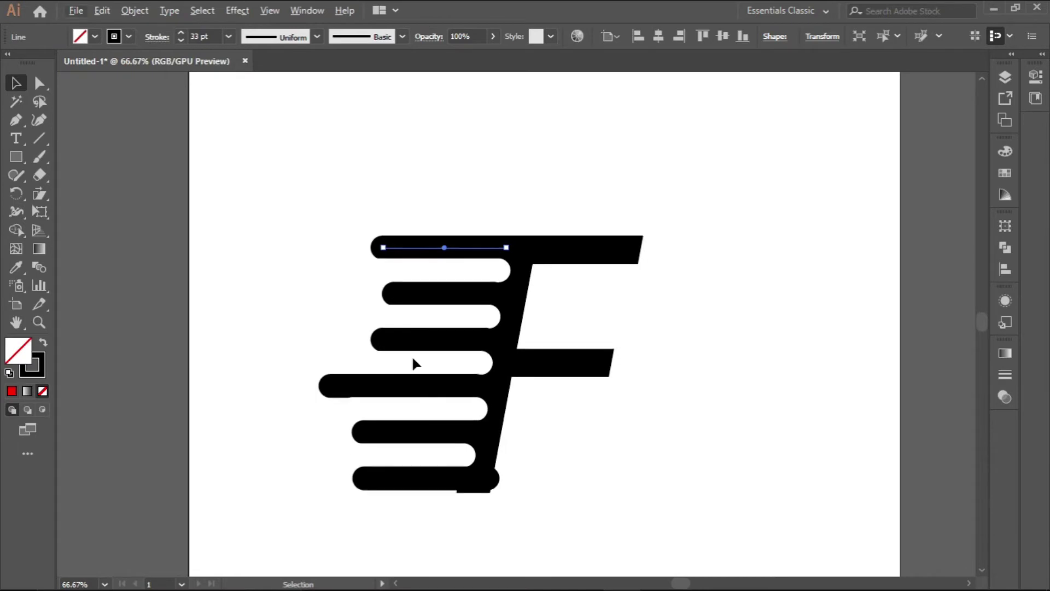
- Shift the bottom speed bar about 68 px left, leaving nothing selected
{"action": "scroll", "coordinate": [417, 396], "scroll_direction": "down", "scroll_amount": 1}
{"action": "scroll", "coordinate": [407, 397], "scroll_direction": "up", "scroll_amount": 1}
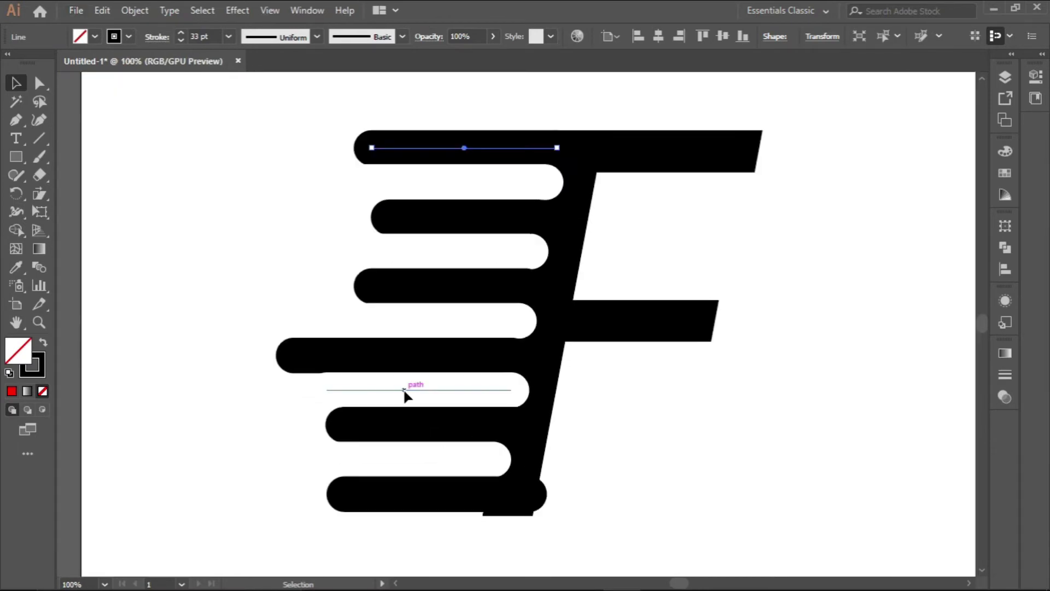
{"action": "scroll", "coordinate": [405, 395], "scroll_direction": "down", "scroll_amount": 1}
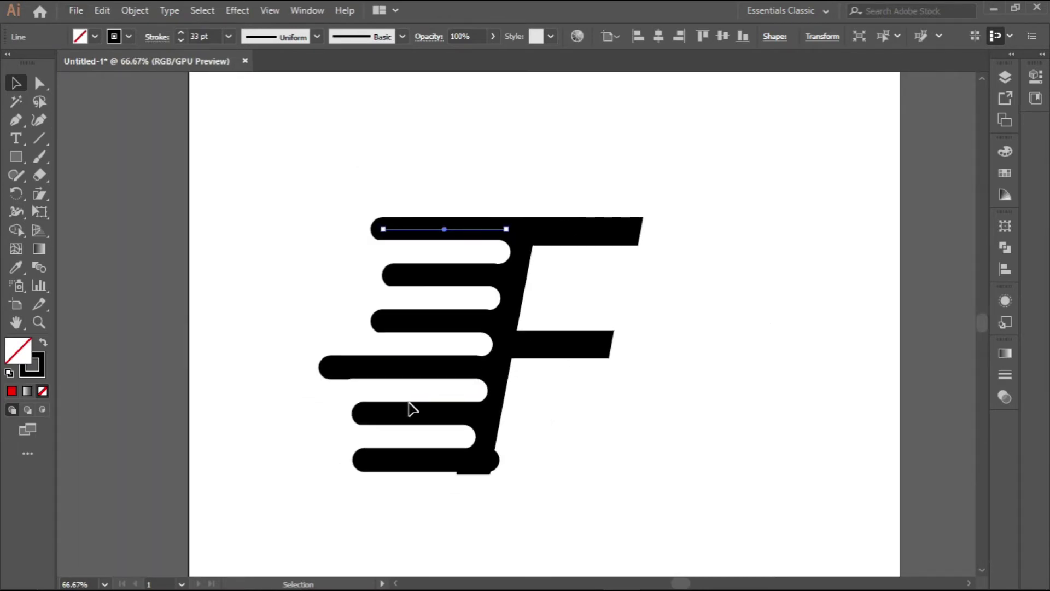
{"action": "scroll", "coordinate": [410, 468], "scroll_direction": "up", "scroll_amount": 2}
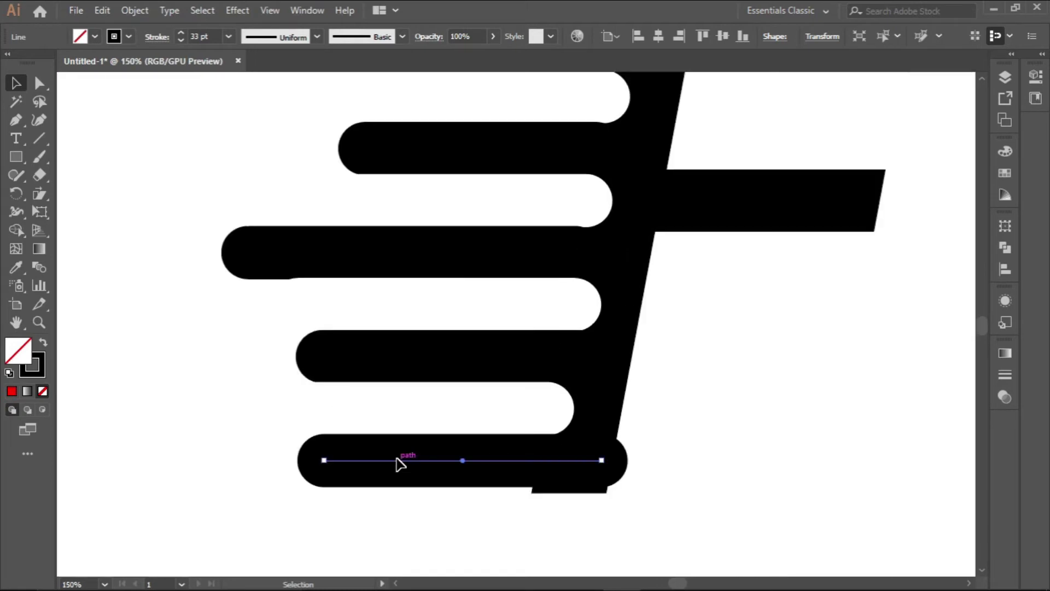
{"action": "left_click_drag", "start_coordinate": [402, 459], "coordinate": [364, 458]}
{"action": "scroll", "coordinate": [381, 465], "scroll_direction": "down", "scroll_amount": 2}
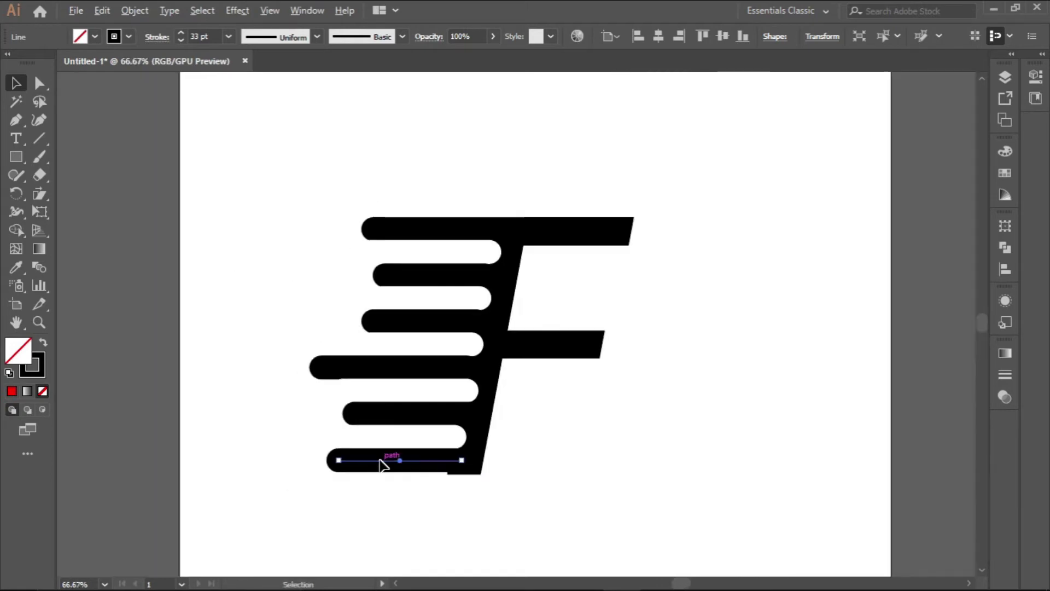
{"action": "left_click", "coordinate": [399, 253]}
{"action": "scroll", "coordinate": [399, 253], "scroll_direction": "down", "scroll_amount": 1}
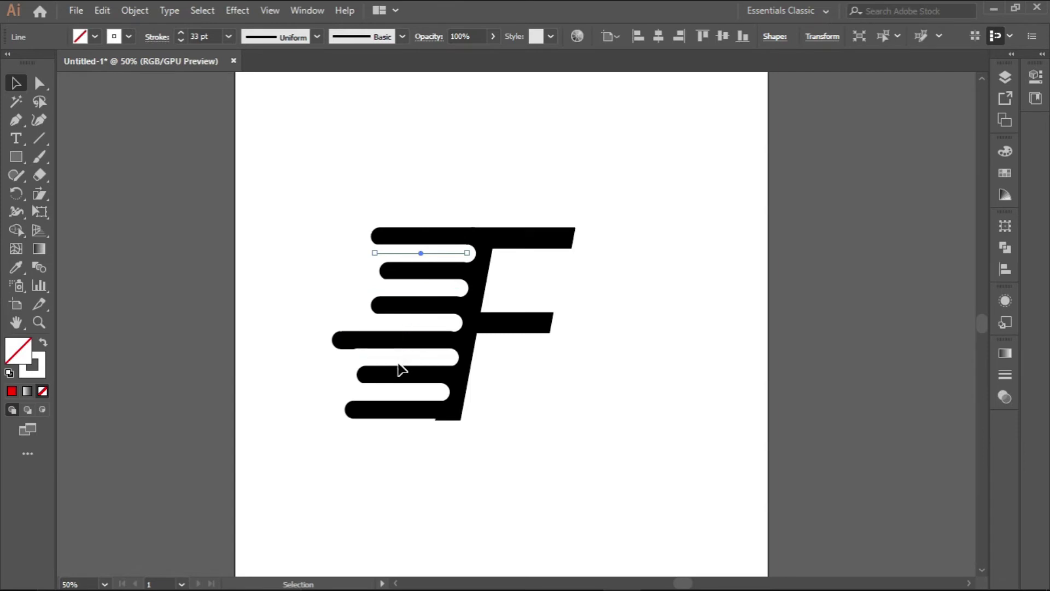
{"action": "scroll", "coordinate": [402, 363], "scroll_direction": "up", "scroll_amount": 1}
{"action": "scroll", "coordinate": [407, 355], "scroll_direction": "down", "scroll_amount": 1}
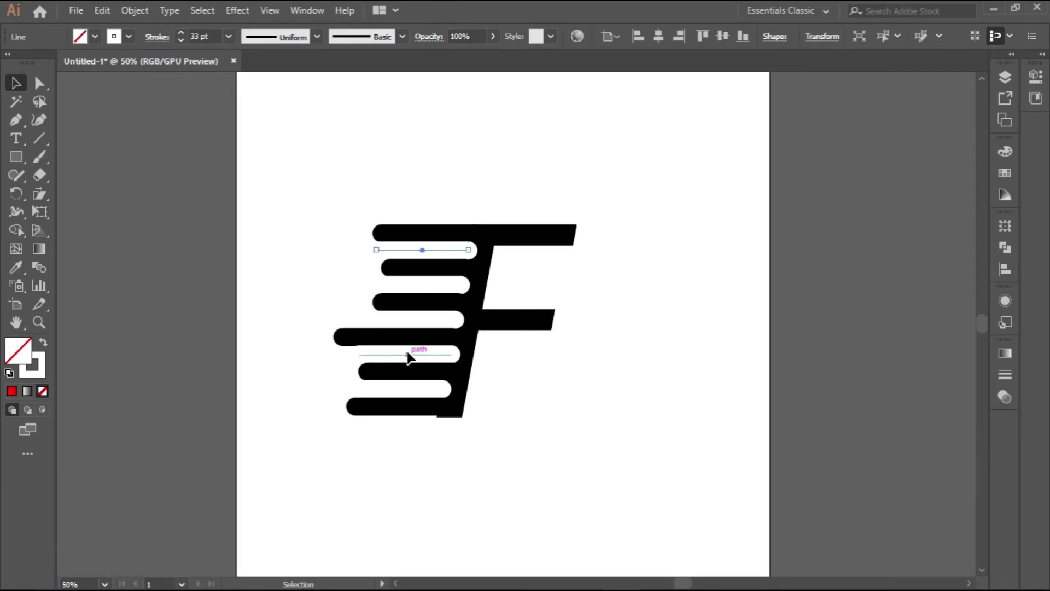
{"action": "left_click", "coordinate": [334, 273]}
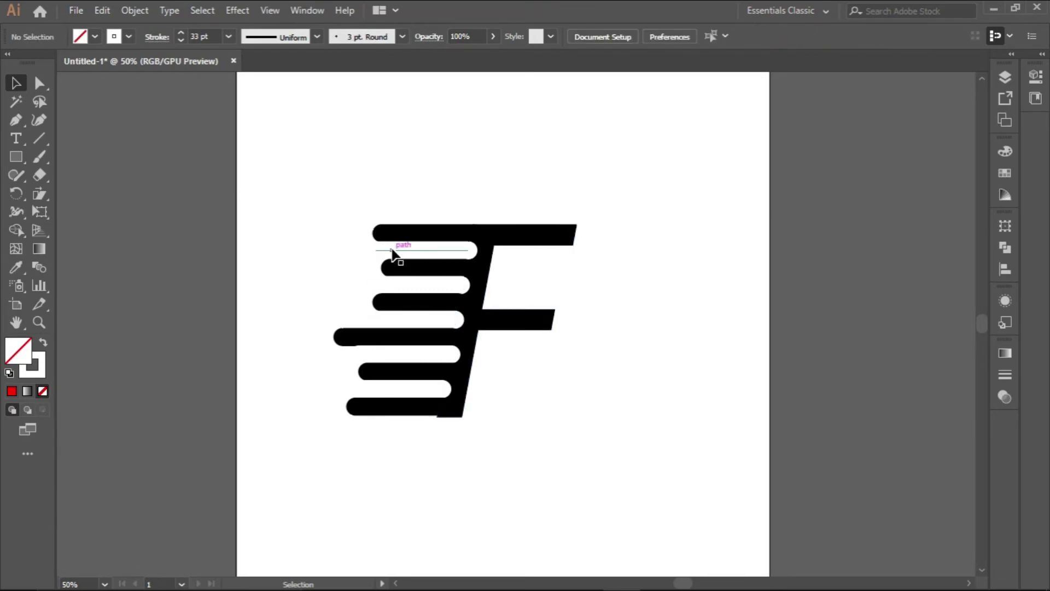
- Shorten the top and second bars by dragging their left anchors right
{"action": "scroll", "coordinate": [393, 264], "scroll_direction": "up", "scroll_amount": 1}
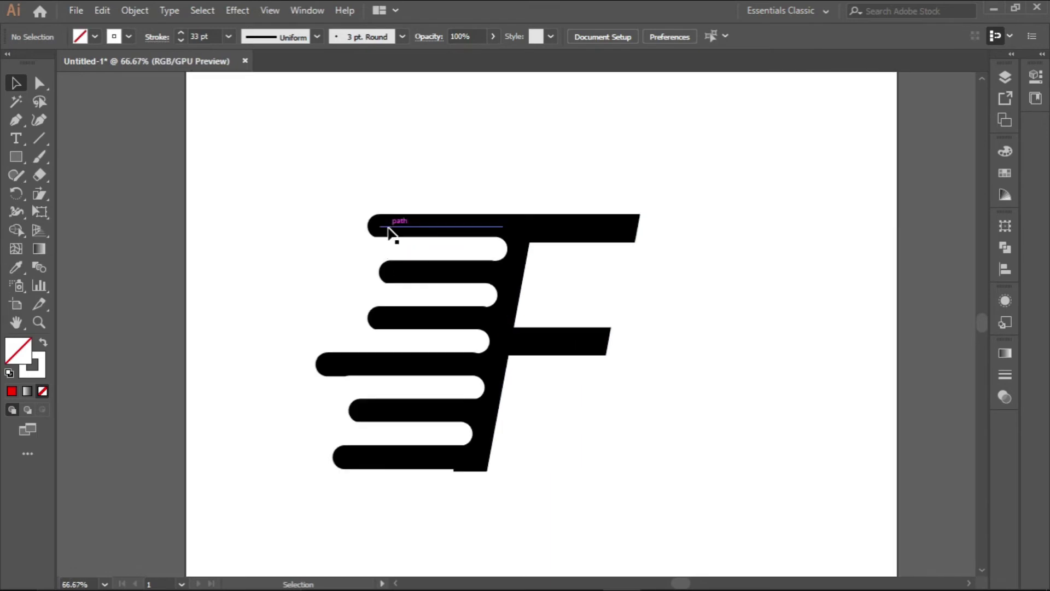
{"action": "left_click", "coordinate": [363, 228]}
{"action": "left_click", "coordinate": [36, 83]}
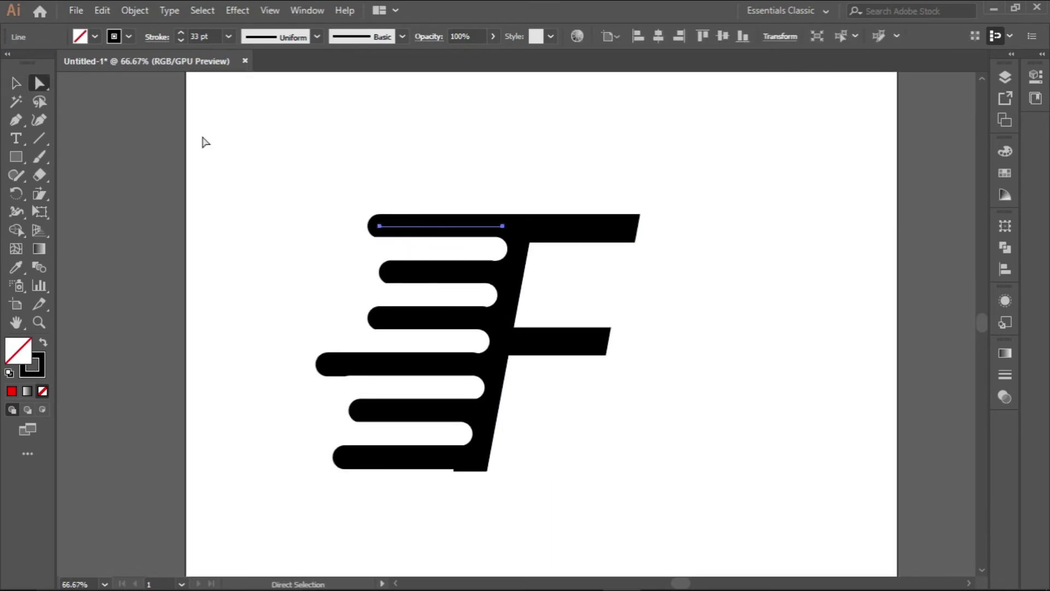
{"action": "left_click", "coordinate": [380, 226]}
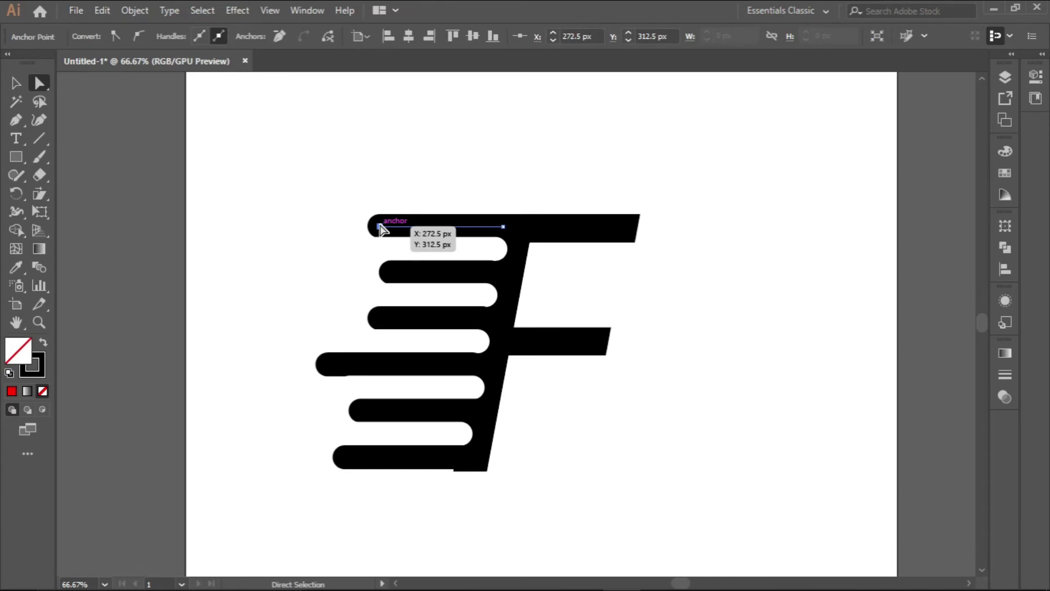
{"action": "left_click_drag", "start_coordinate": [380, 226], "coordinate": [396, 230]}
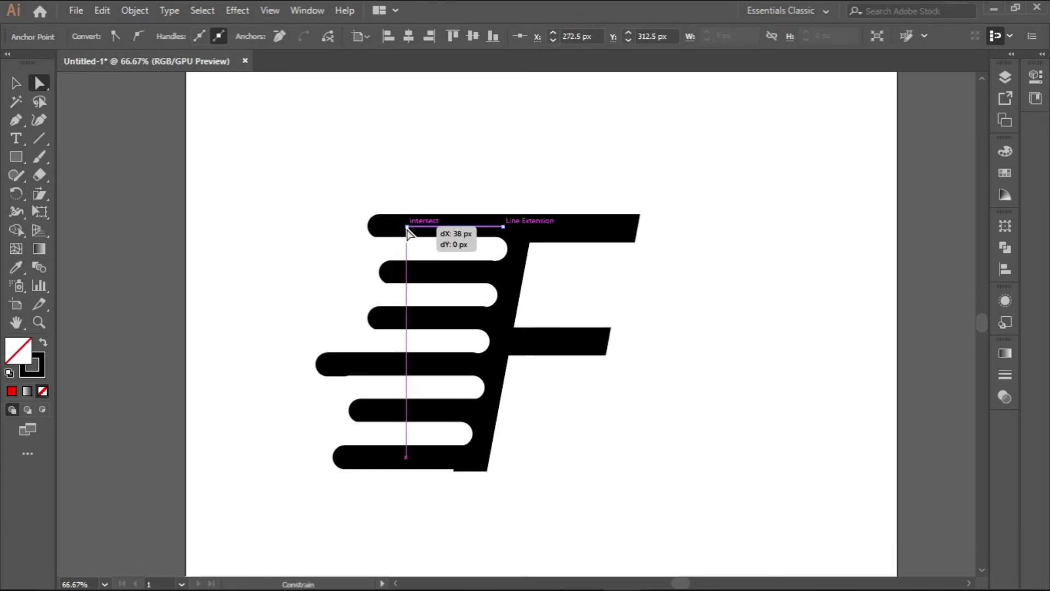
{"action": "left_click_drag", "start_coordinate": [407, 229], "coordinate": [443, 236]}
{"action": "left_click", "coordinate": [397, 274]}
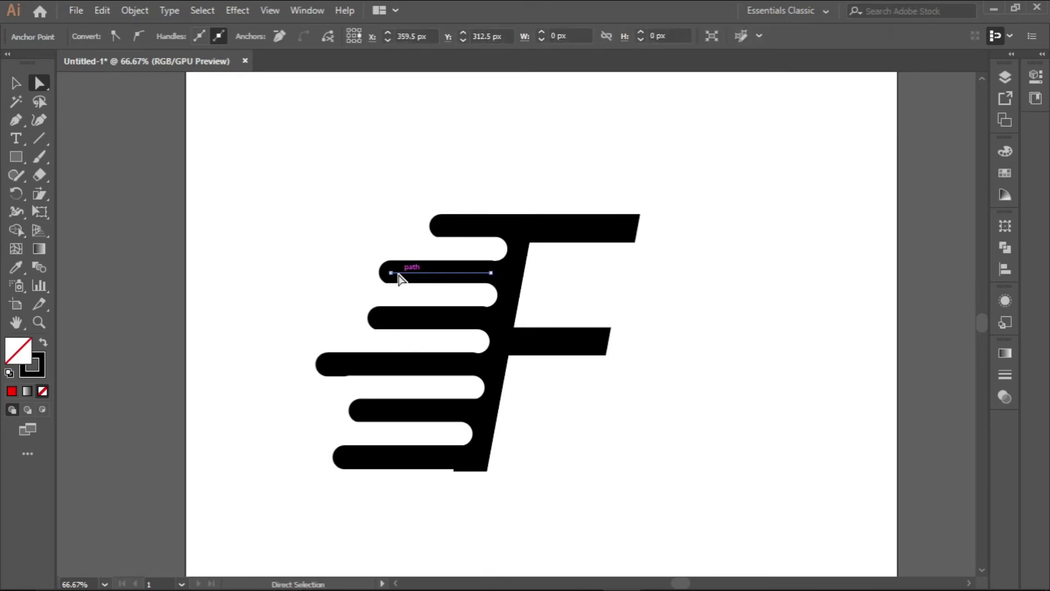
{"action": "left_click", "coordinate": [388, 276]}
{"action": "left_click", "coordinate": [390, 273]}
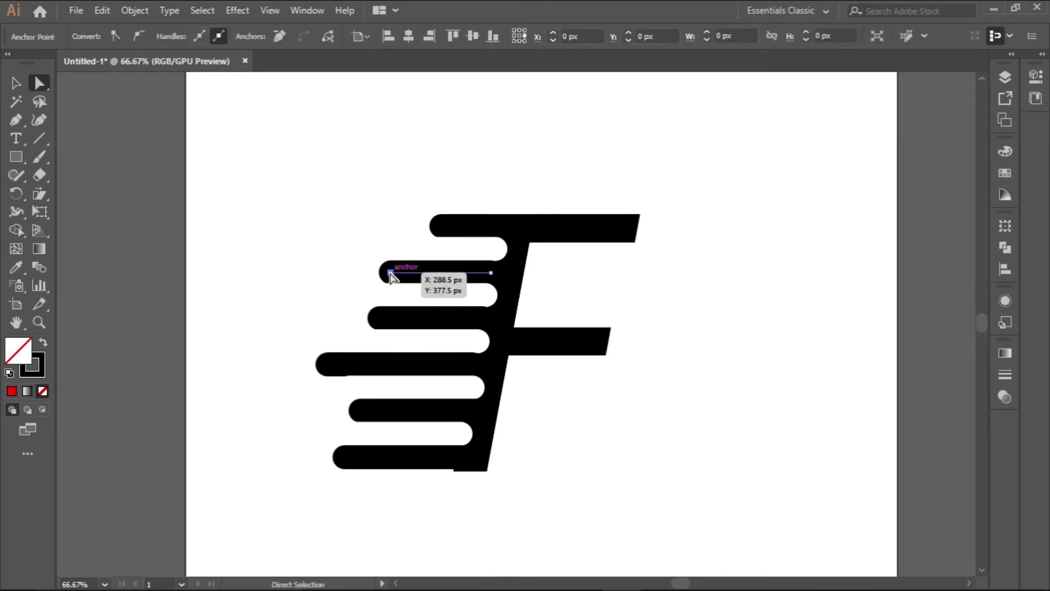
{"action": "left_click_drag", "start_coordinate": [390, 273], "coordinate": [401, 273]}
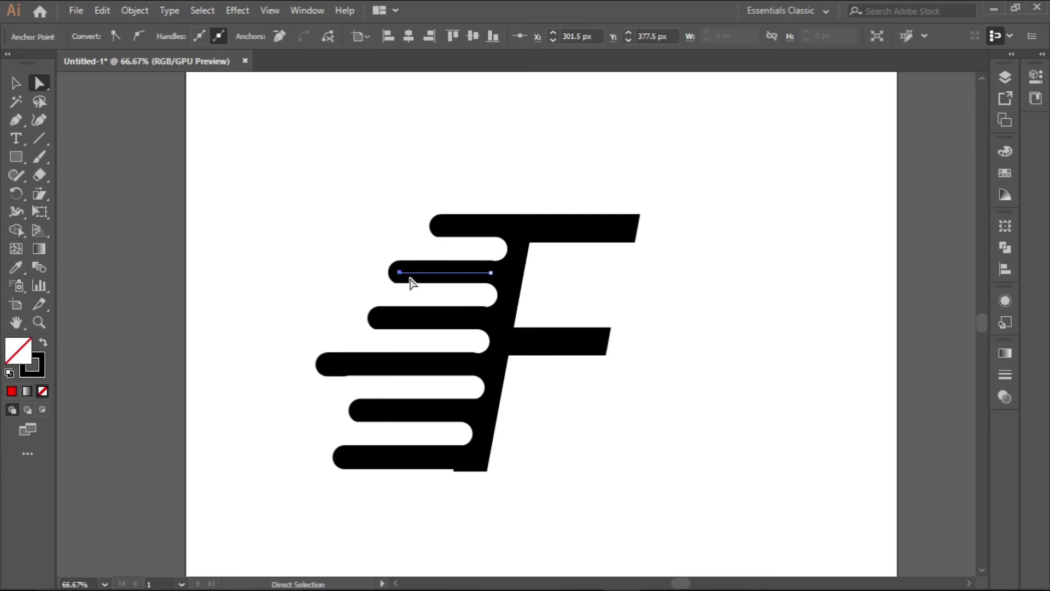
- Extend the third bar's left end farther left and pull the top bar's end slightly in
{"action": "left_click", "coordinate": [380, 319]}
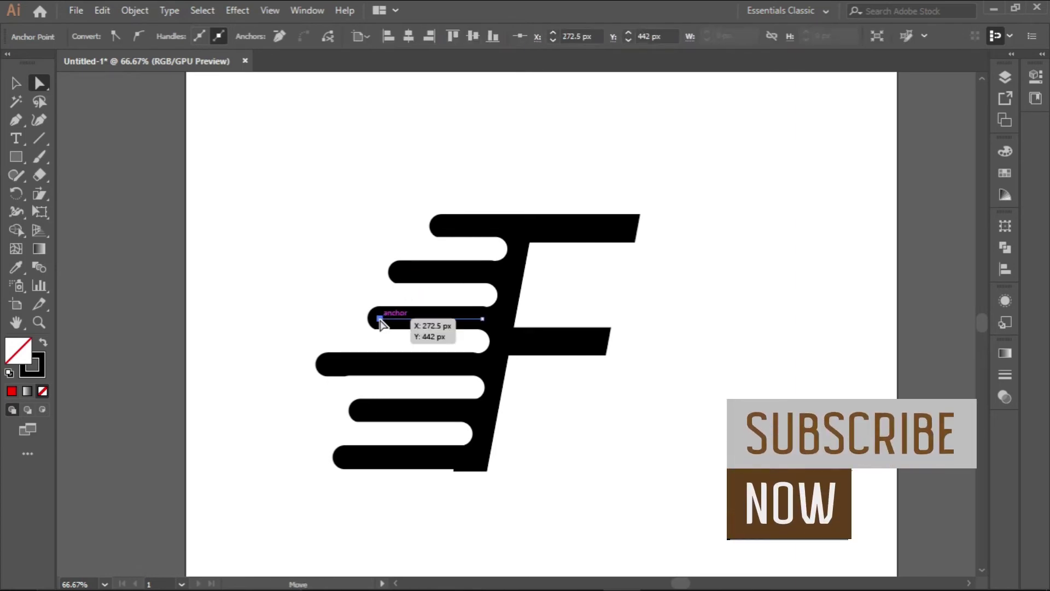
{"action": "left_click_drag", "start_coordinate": [380, 319], "coordinate": [354, 319]}
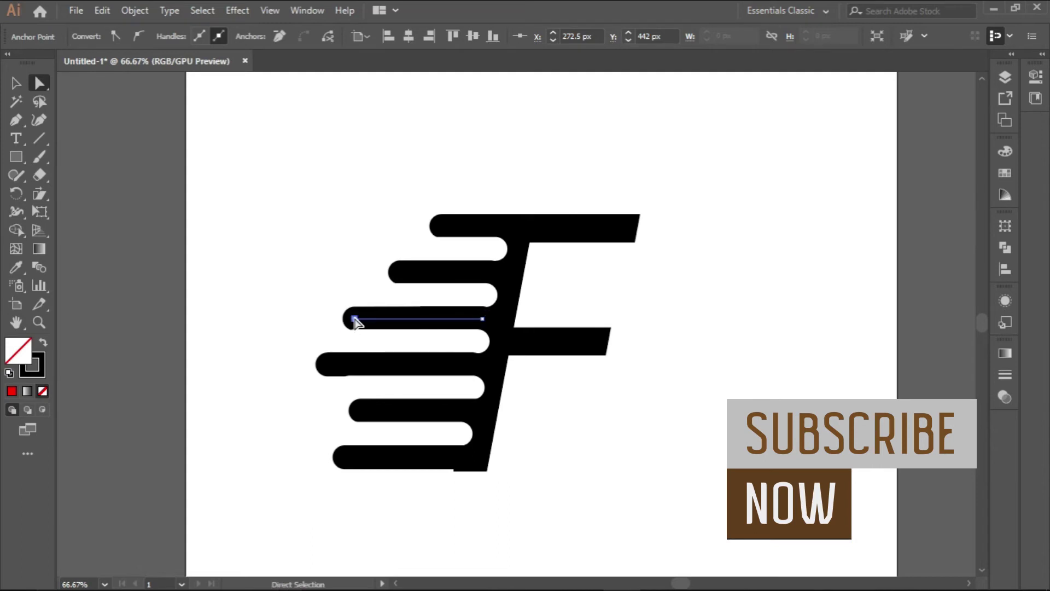
{"action": "left_click", "coordinate": [441, 226]}
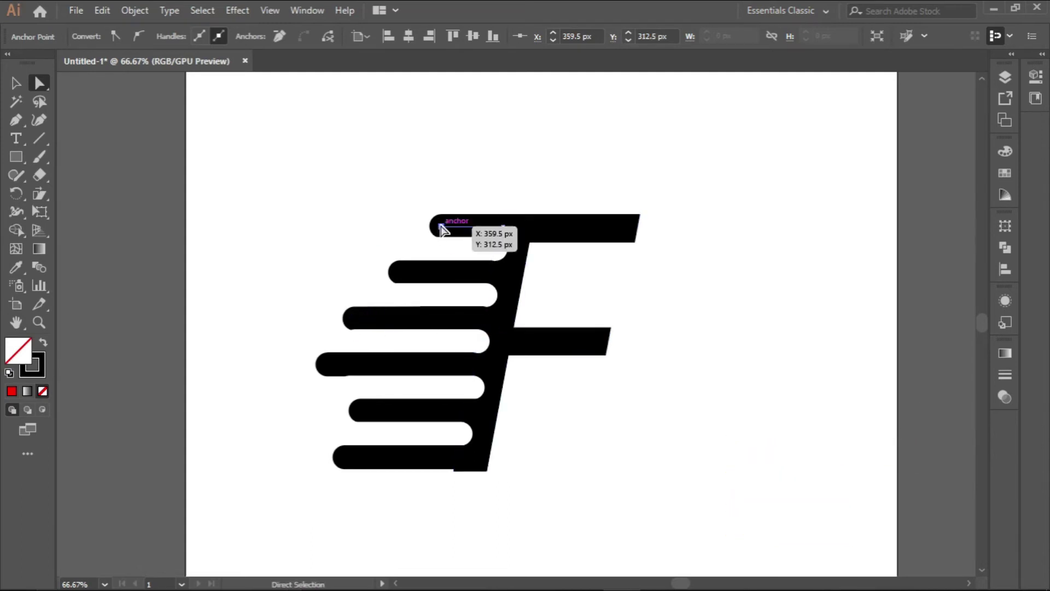
{"action": "left_click_drag", "start_coordinate": [440, 225], "coordinate": [443, 226]}
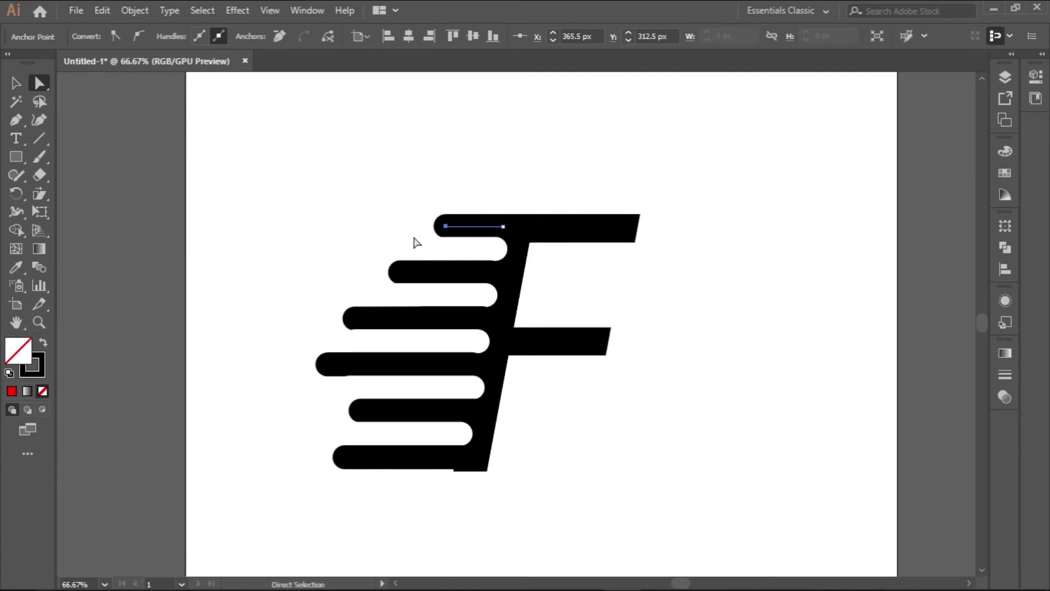
- Duplicate the top bar to its left and shrink the copy into a round dot
{"action": "left_click", "coordinate": [15, 83]}
{"action": "left_click", "coordinate": [337, 218]}
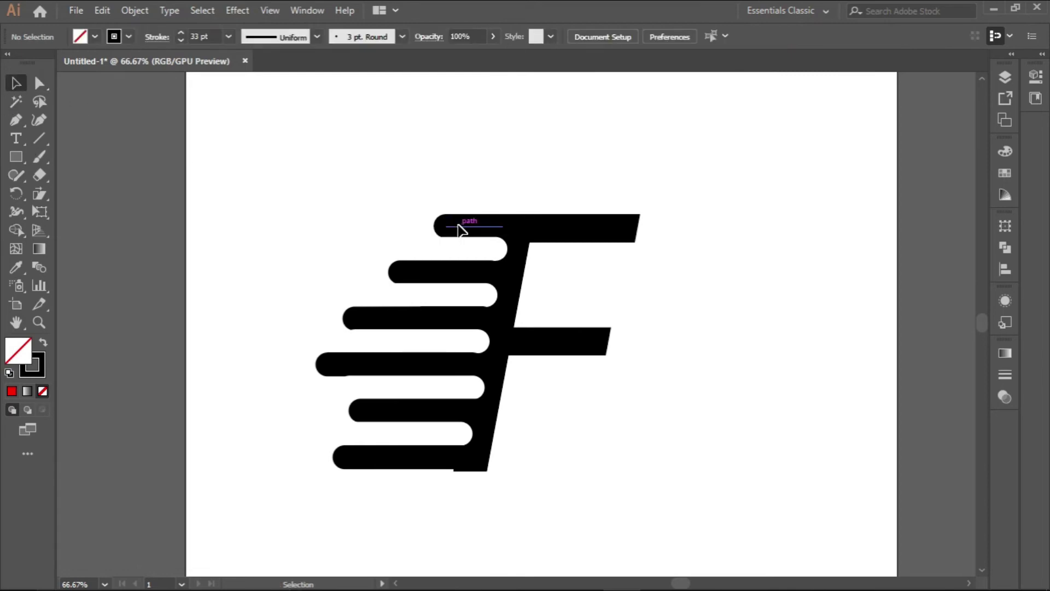
{"action": "left_click_drag", "start_coordinate": [458, 227], "coordinate": [363, 231]}
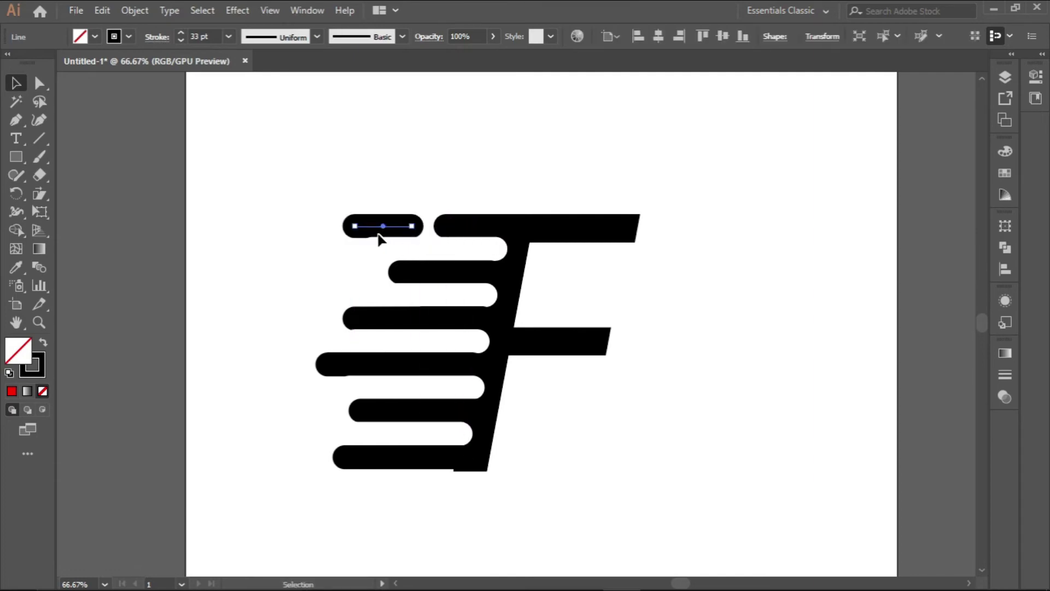
{"action": "scroll", "coordinate": [377, 236], "scroll_direction": "up", "scroll_amount": 2}
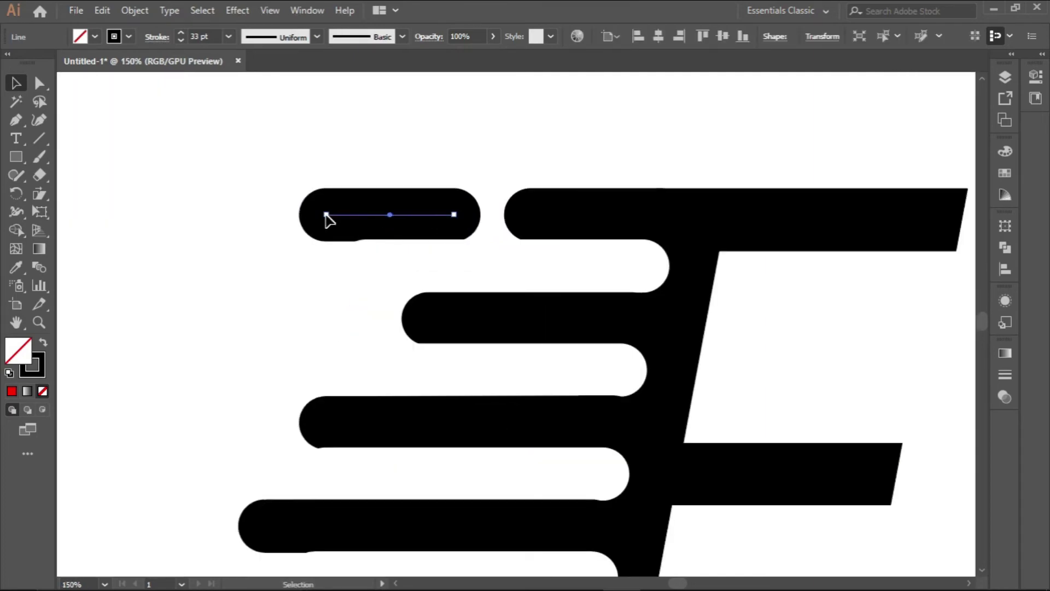
{"action": "left_click", "coordinate": [39, 87]}
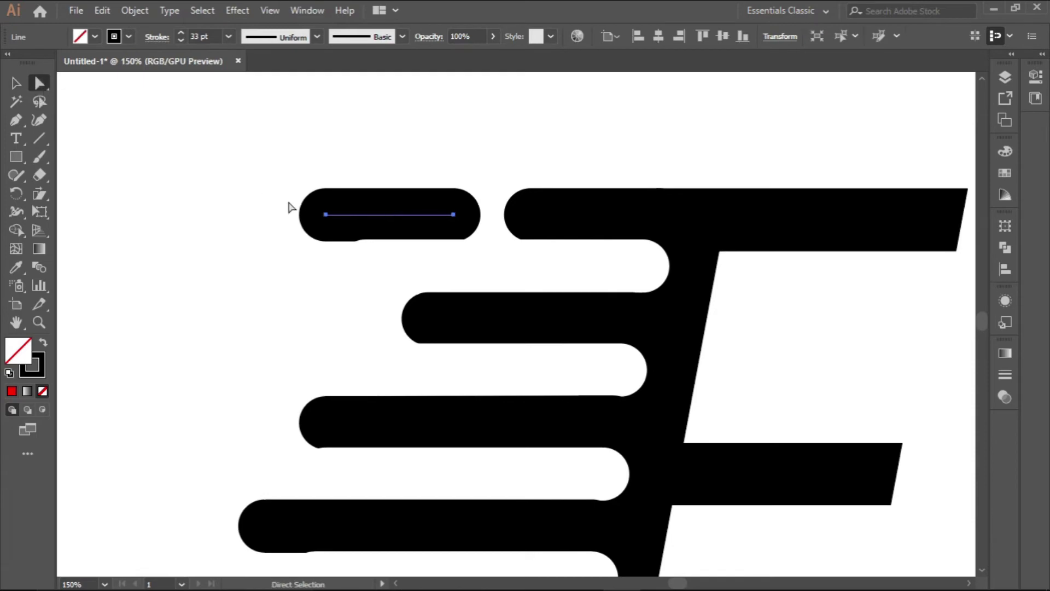
{"action": "left_click_drag", "start_coordinate": [318, 212], "coordinate": [455, 218]}
{"action": "scroll", "coordinate": [462, 270], "scroll_direction": "down", "scroll_amount": 4}
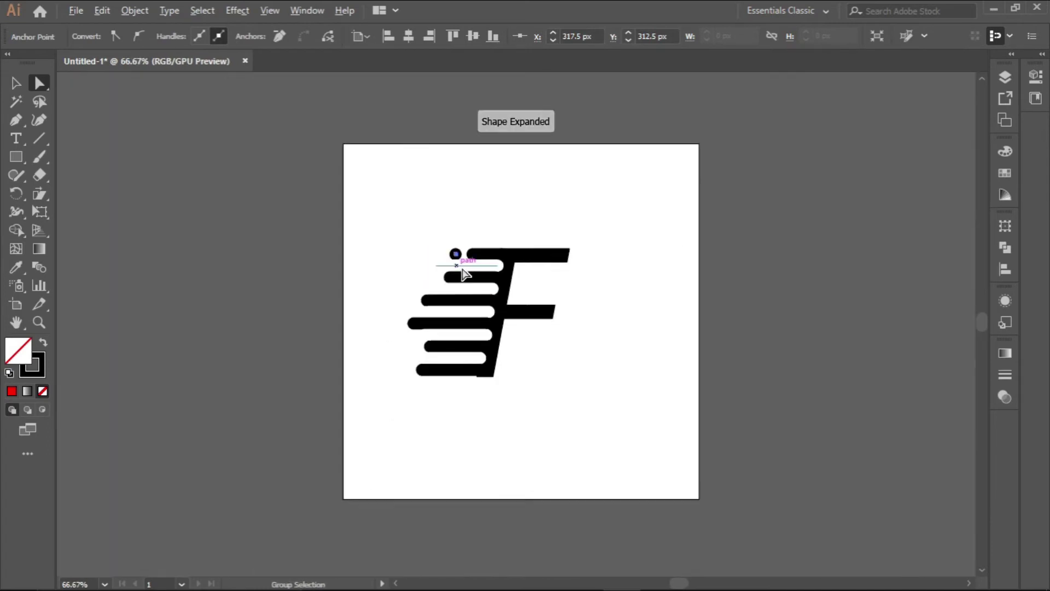
{"action": "scroll", "coordinate": [460, 264], "scroll_direction": "up", "scroll_amount": 2}
{"action": "scroll", "coordinate": [437, 261], "scroll_direction": "up", "scroll_amount": 2}
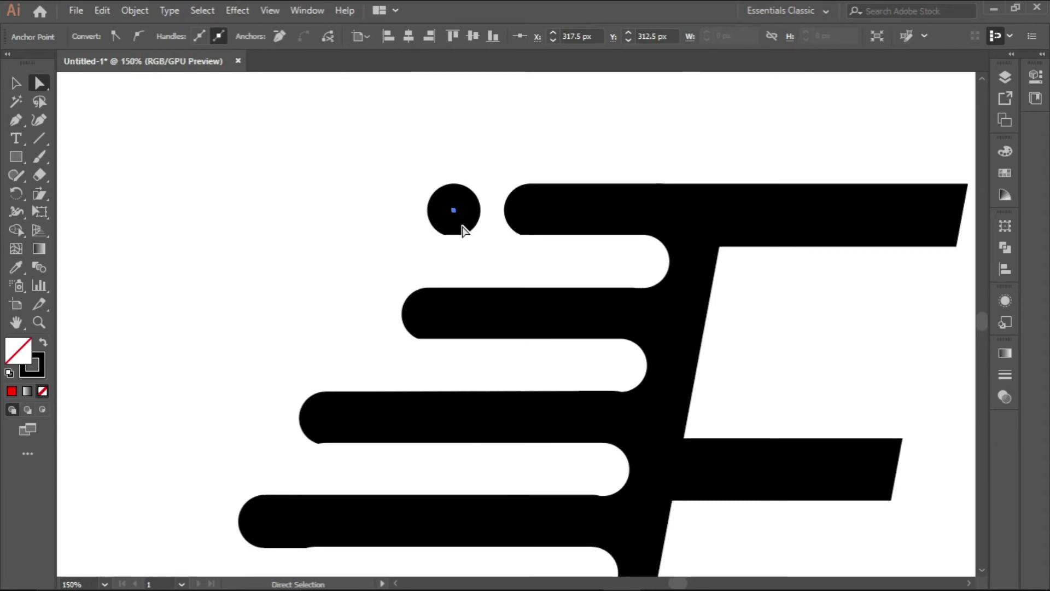
{"action": "scroll", "coordinate": [457, 223], "scroll_direction": "up", "scroll_amount": 1}
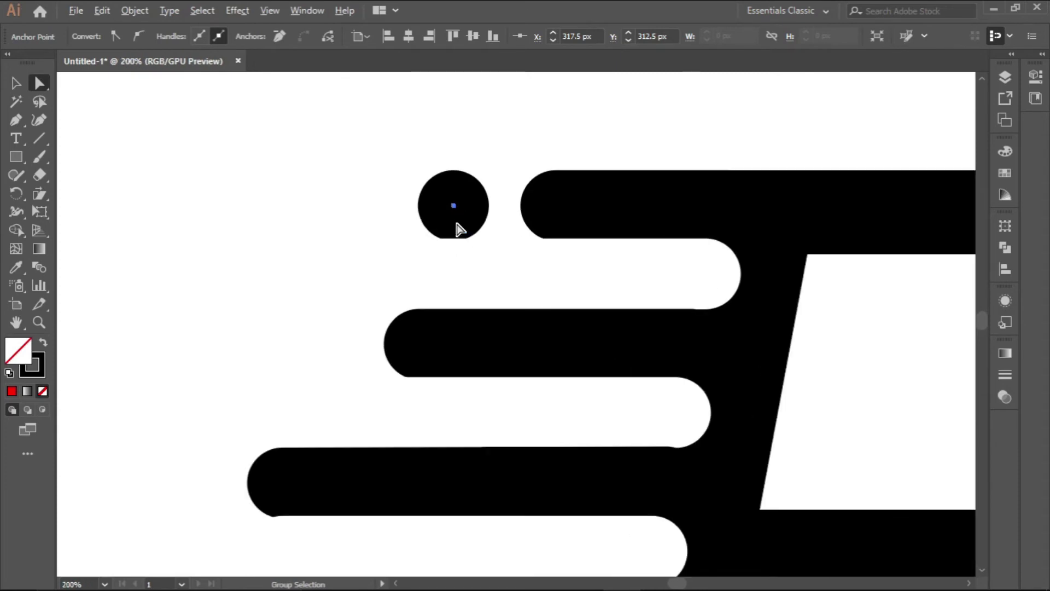
- Extend the middle bar's left end slightly farther left
{"action": "left_click", "coordinate": [459, 264]}
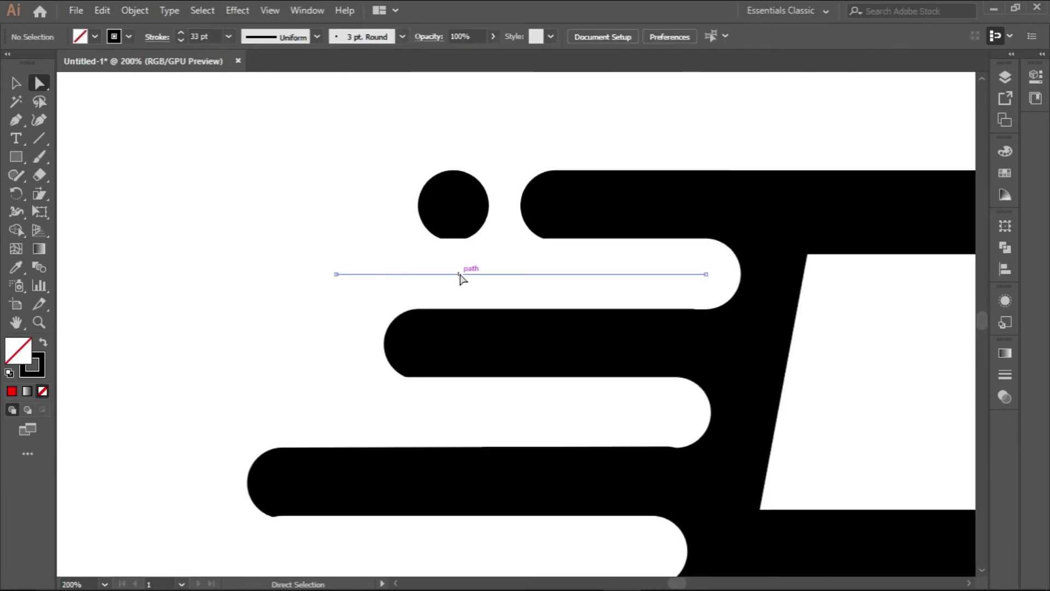
{"action": "left_click", "coordinate": [460, 274]}
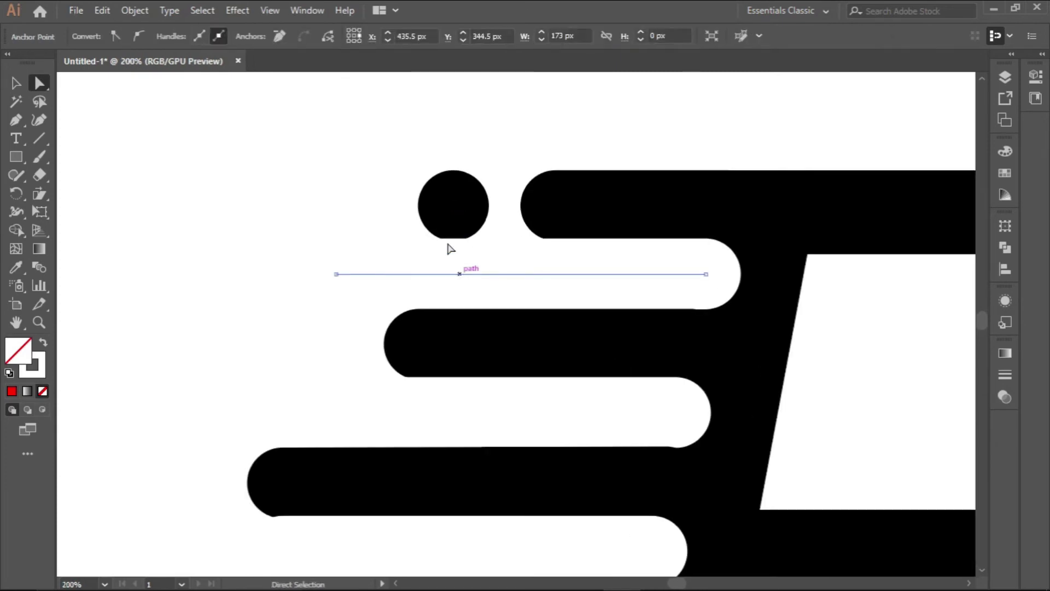
{"action": "left_click", "coordinate": [454, 206]}
{"action": "scroll", "coordinate": [473, 204], "scroll_direction": "down", "scroll_amount": 2, "text": "alt"}
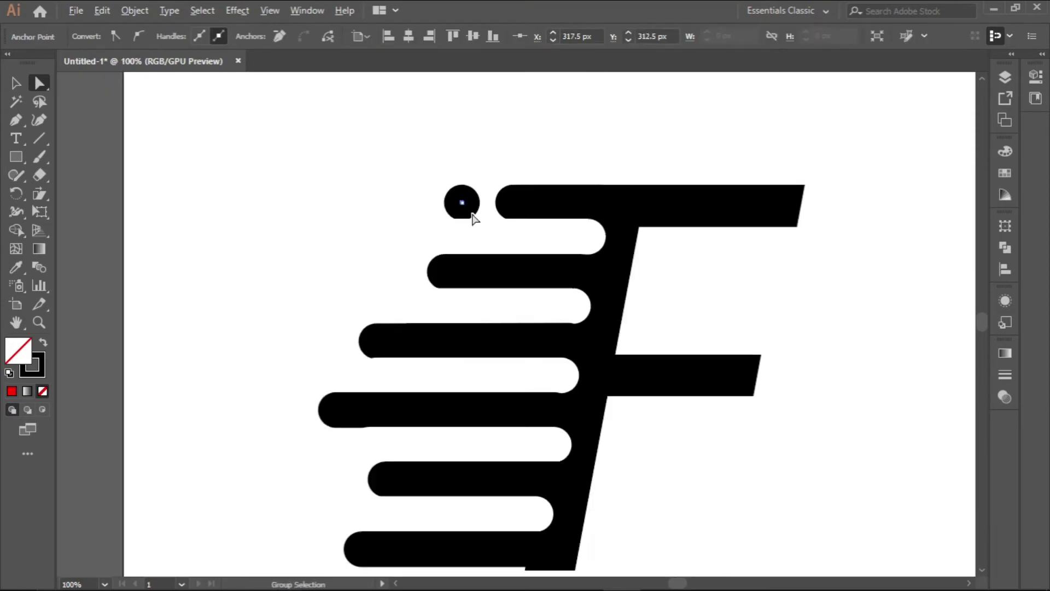
{"action": "scroll", "coordinate": [491, 255], "scroll_direction": "down", "scroll_amount": 1, "text": "alt"}
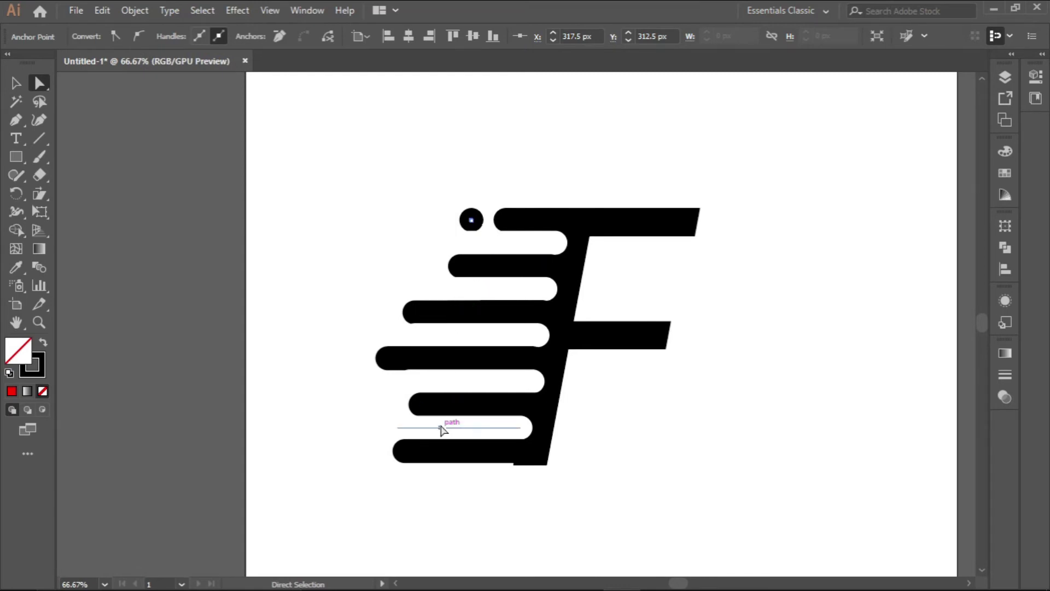
{"action": "left_click", "coordinate": [387, 359]}
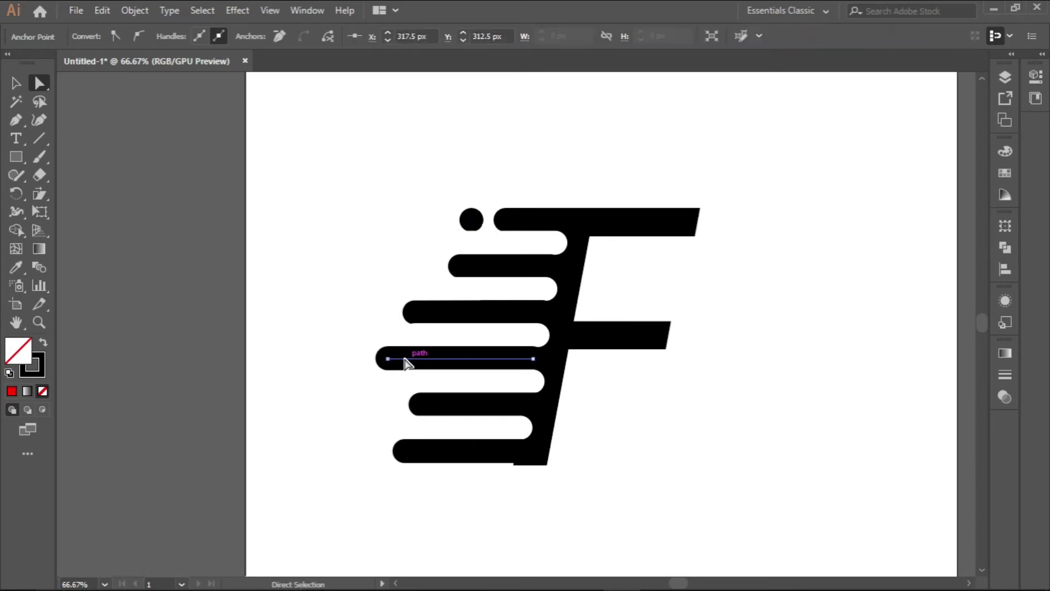
{"action": "scroll", "coordinate": [387, 362], "scroll_direction": "up", "scroll_amount": 1}
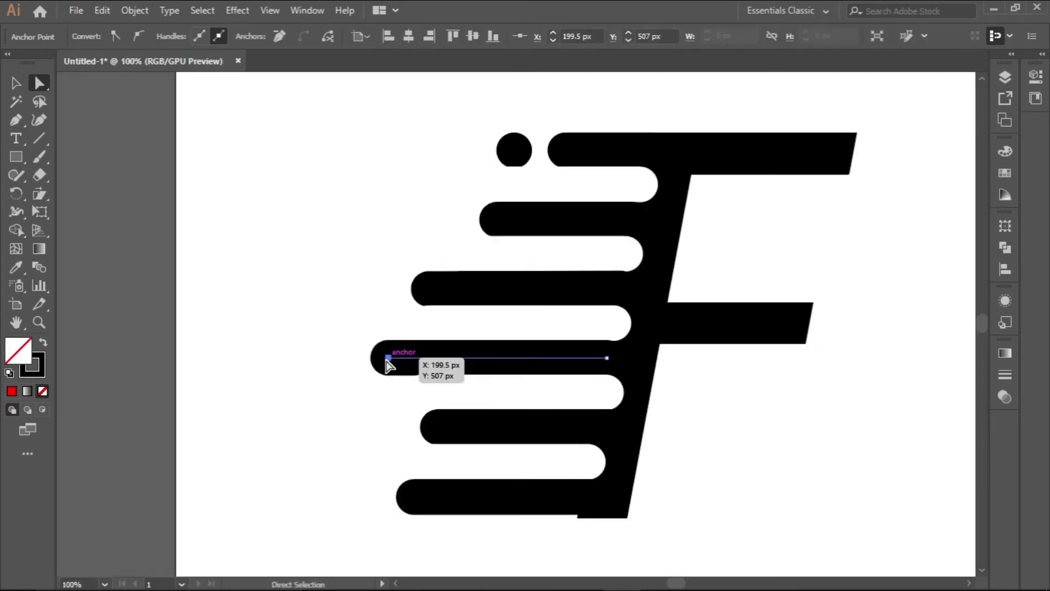
{"action": "left_click_drag", "start_coordinate": [386, 360], "coordinate": [376, 361]}
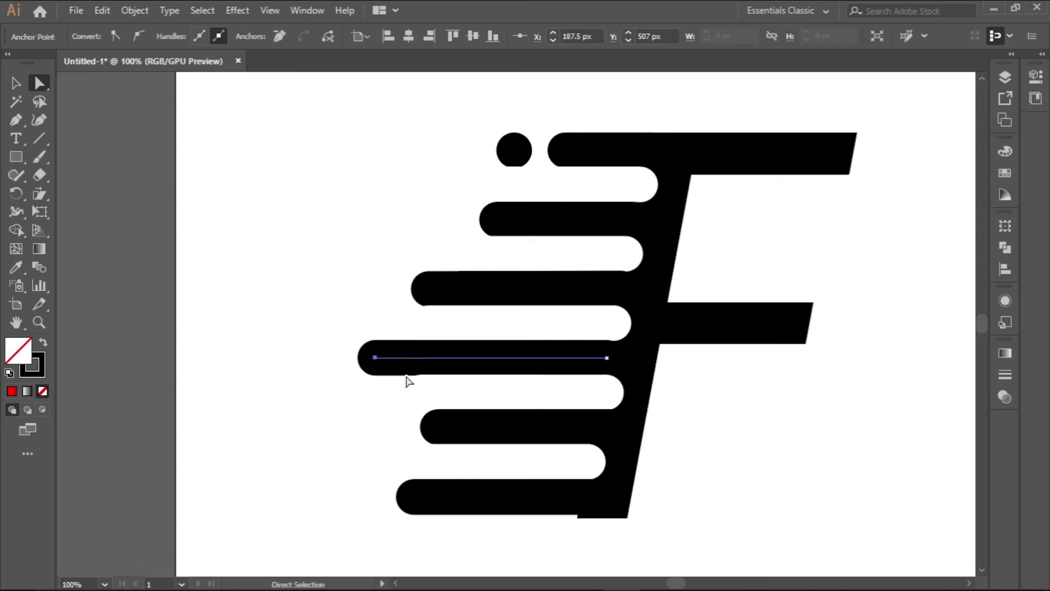
{"action": "scroll", "coordinate": [407, 381], "scroll_direction": "down", "scroll_amount": 1}
{"action": "scroll", "coordinate": [440, 414], "scroll_direction": "up", "scroll_amount": 1}
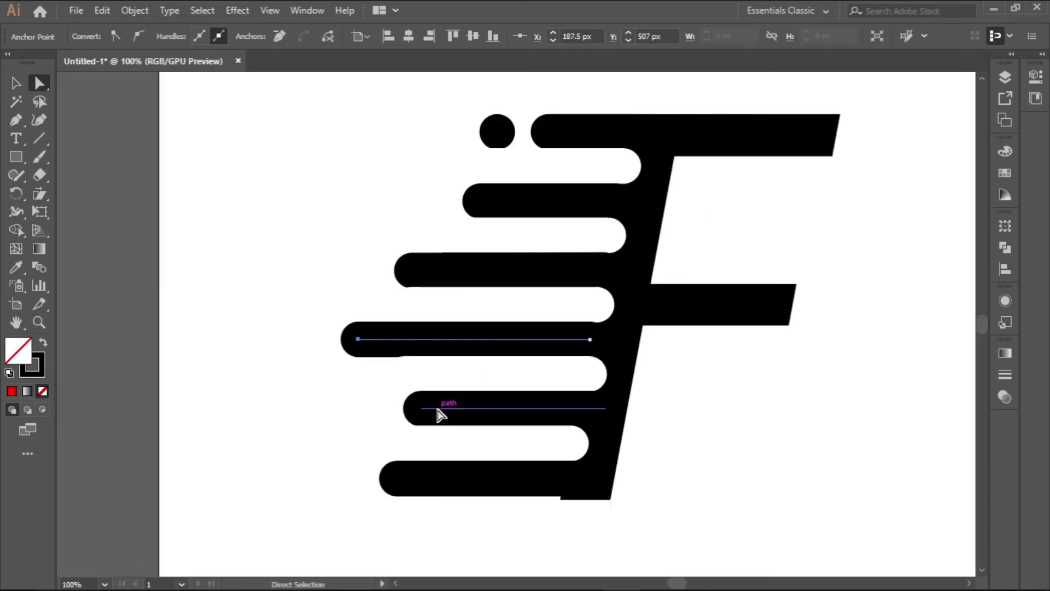
- Shorten the second-lowest and bottom bars from their left ends
{"action": "left_click", "coordinate": [430, 408]}
{"action": "left_click_drag", "start_coordinate": [422, 408], "coordinate": [439, 409]}
{"action": "left_click", "coordinate": [419, 479]}
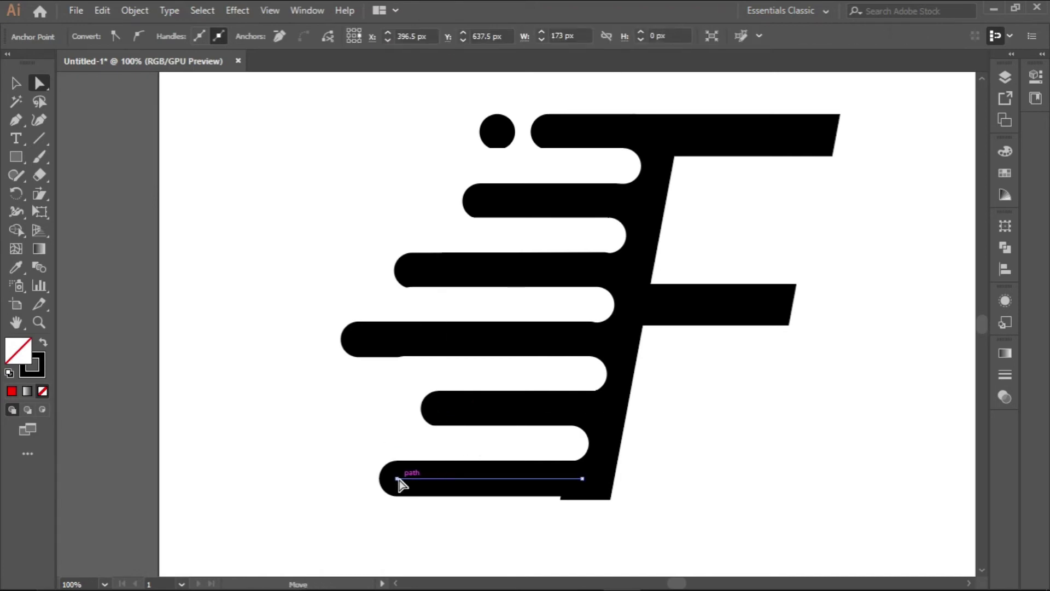
{"action": "left_click_drag", "start_coordinate": [396, 479], "coordinate": [465, 479]}
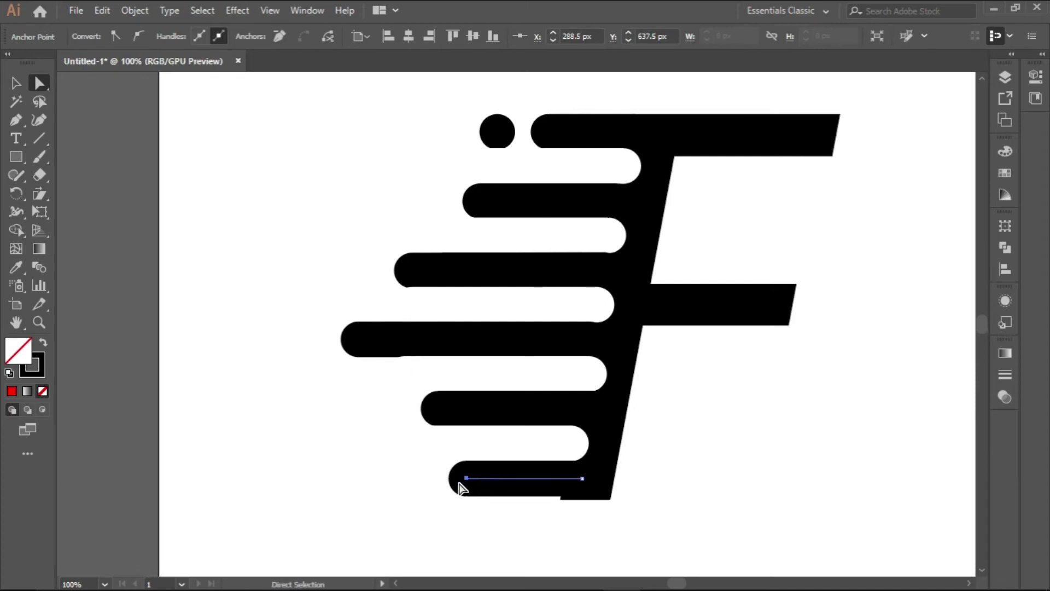
- Copy the bottom bar to its left and shrink the copy into a round dot
{"action": "key", "text": "v"}
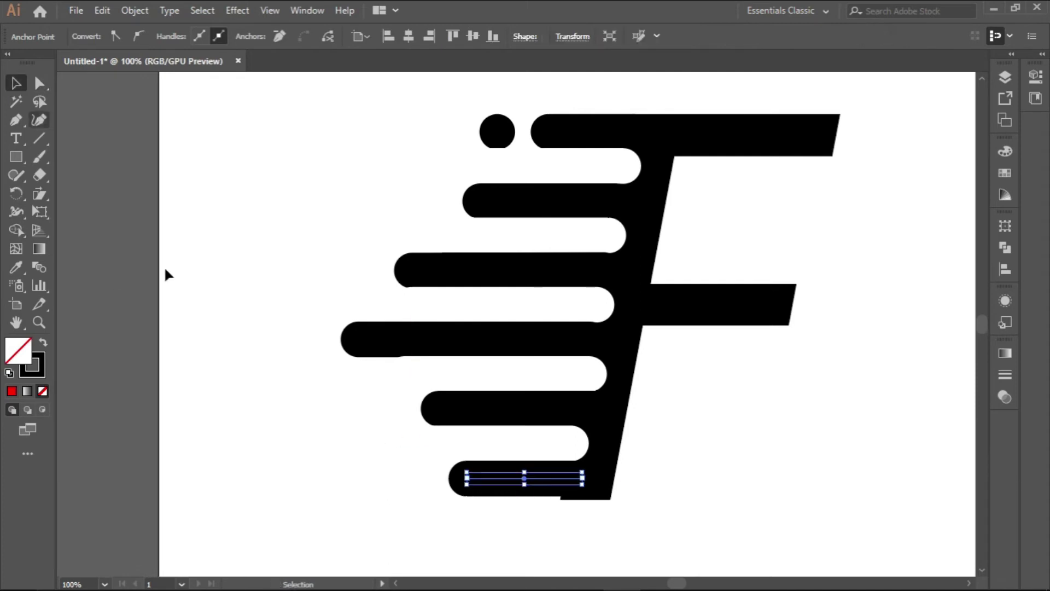
{"action": "key", "text": "ctrl+shift+a"}
{"action": "left_click_drag", "start_coordinate": [476, 486], "coordinate": [343, 485]}
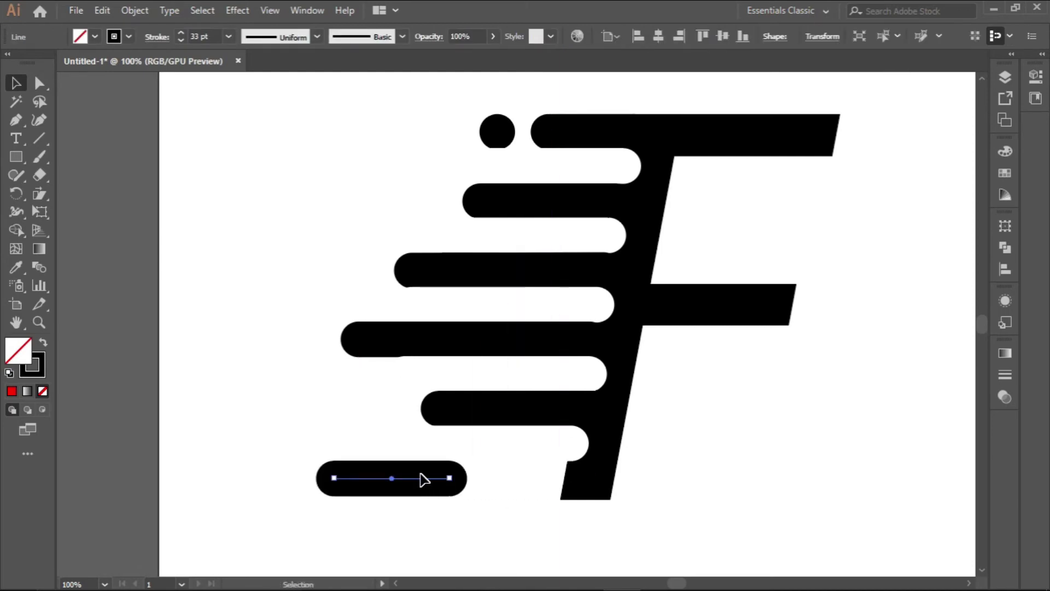
{"action": "key", "text": "ctrl+z"}
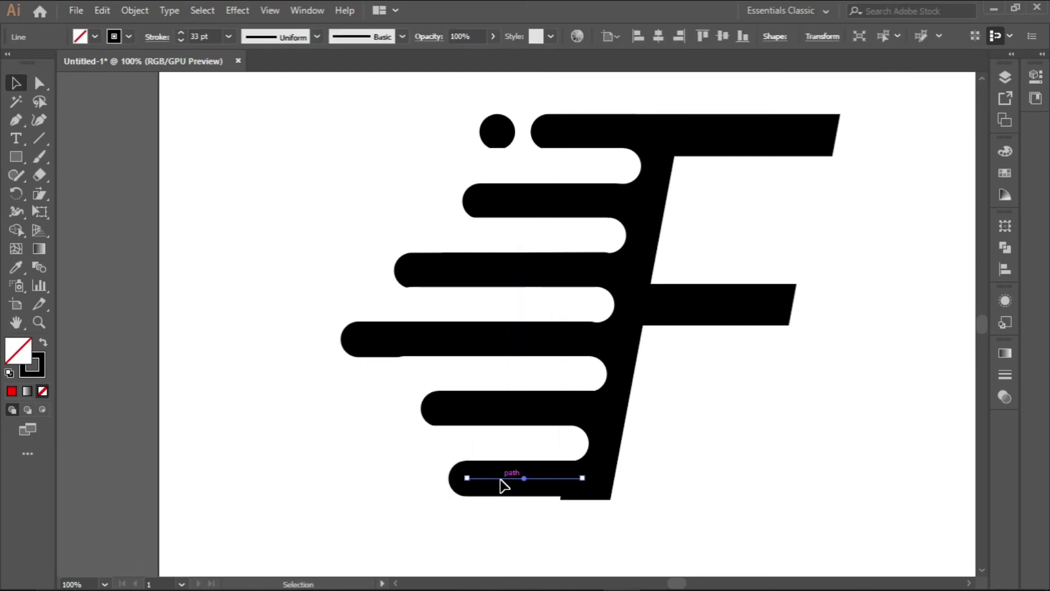
{"action": "left_click_drag", "start_coordinate": [499, 487], "coordinate": [379, 481]}
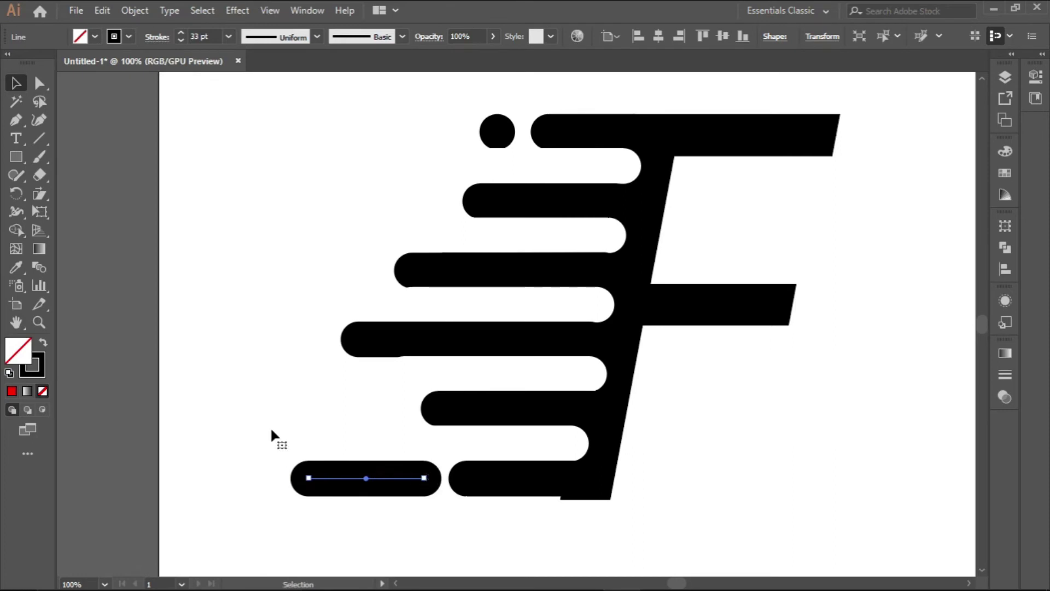
{"action": "left_click", "coordinate": [39, 83]}
{"action": "left_click", "coordinate": [423, 478]}
{"action": "left_click", "coordinate": [308, 479]}
{"action": "left_click_drag", "start_coordinate": [308, 480], "coordinate": [424, 480]}
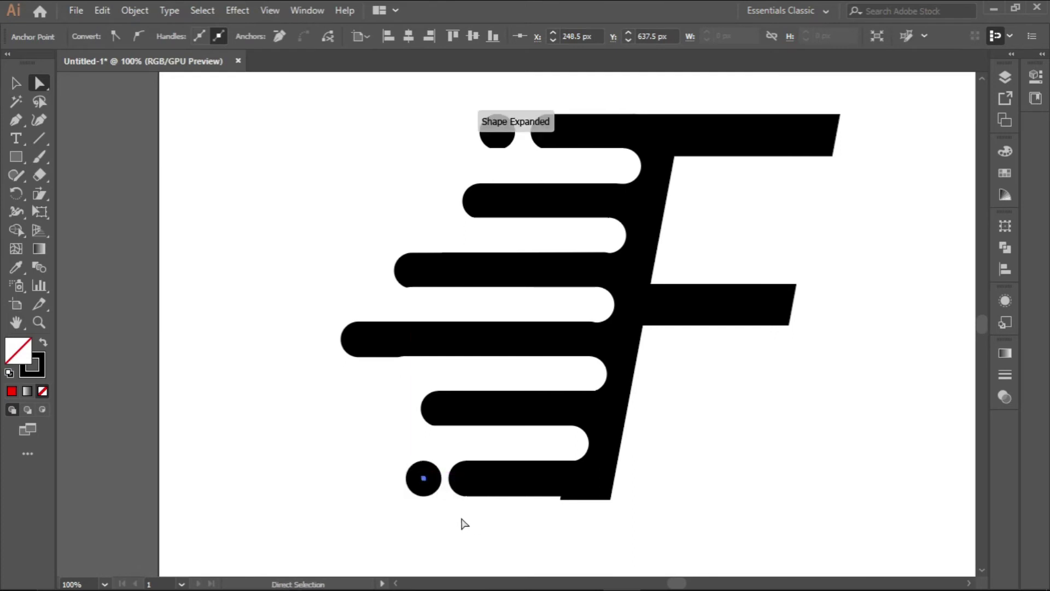
{"action": "scroll", "coordinate": [454, 518], "scroll_direction": "down", "scroll_amount": 2, "text": "alt"}
- Zoom out to review the speed-line F at a smaller size
{"action": "scroll", "coordinate": [574, 443], "scroll_direction": "down", "scroll_amount": 3}
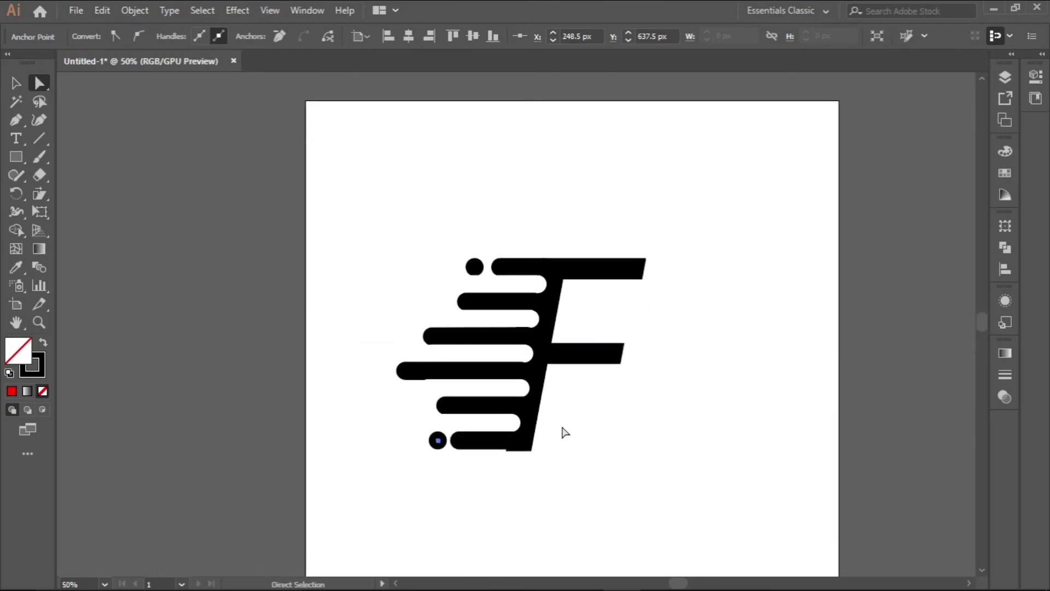
{"action": "left_click", "coordinate": [535, 446], "text": "alt"}
{"action": "scroll", "coordinate": [537, 447], "scroll_direction": "up", "scroll_amount": 2, "text": "alt"}
{"action": "scroll", "coordinate": [540, 450], "scroll_direction": "down", "scroll_amount": 3, "text": "alt"}
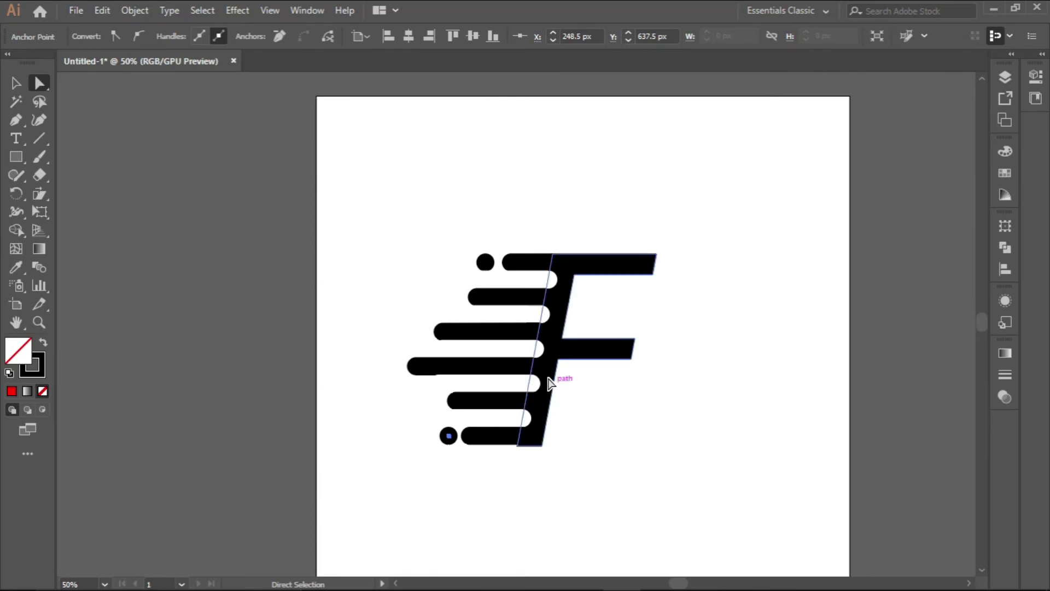
{"action": "scroll", "coordinate": [541, 350], "scroll_direction": "up", "scroll_amount": 1, "text": "alt"}
- Reposition a thin gap line into the top gap between the bars
{"action": "left_click", "coordinate": [523, 348]}
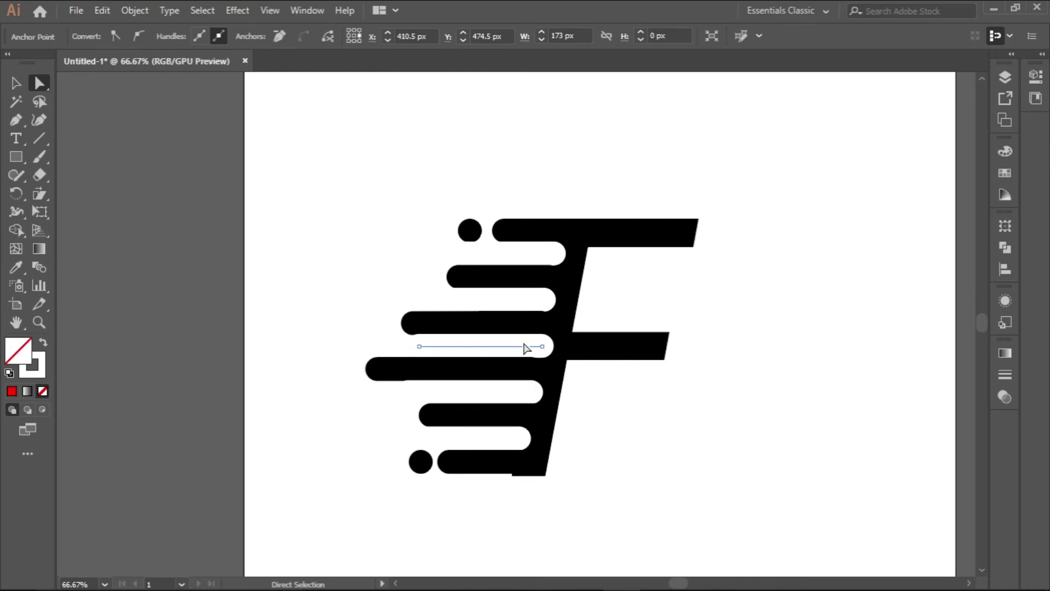
{"action": "left_click_drag", "start_coordinate": [524, 348], "coordinate": [528, 402]}
{"action": "scroll", "coordinate": [530, 397], "scroll_direction": "up", "scroll_amount": 2}
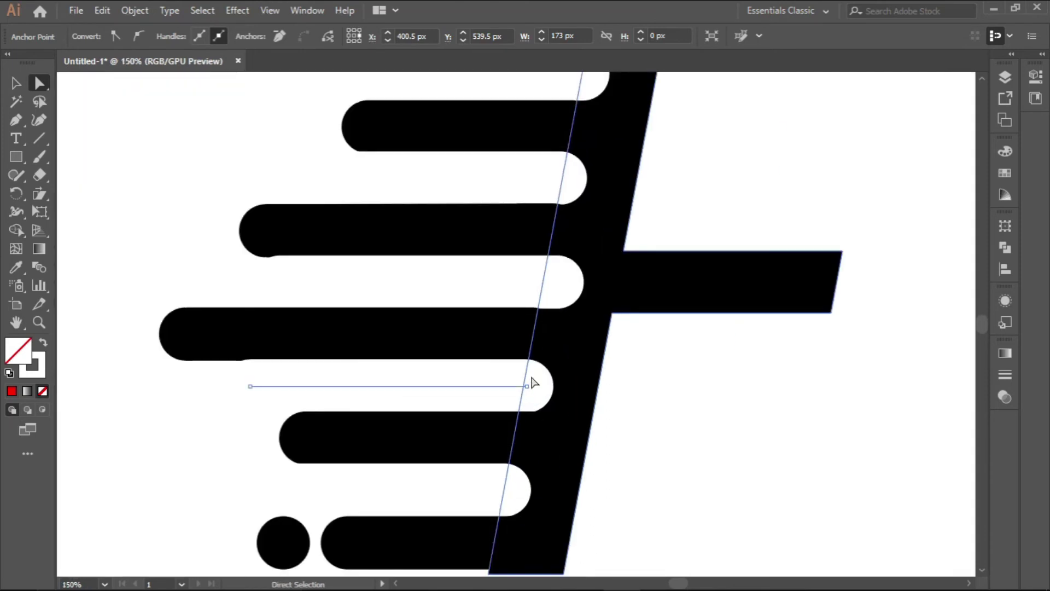
{"action": "scroll", "coordinate": [534, 381], "scroll_direction": "down", "scroll_amount": 1}
{"action": "left_click_drag", "start_coordinate": [508, 367], "coordinate": [531, 302]}
{"action": "left_click_drag", "start_coordinate": [540, 170], "coordinate": [537, 166]}
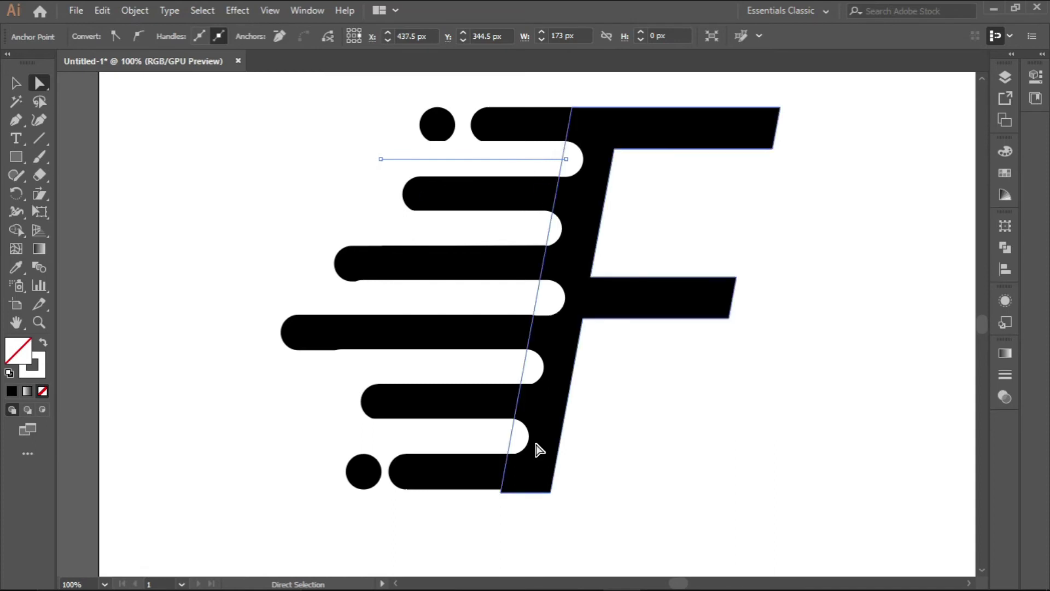
- Select the F letter shape for corner editing
{"action": "scroll", "coordinate": [462, 457], "scroll_direction": "down", "scroll_amount": 2}
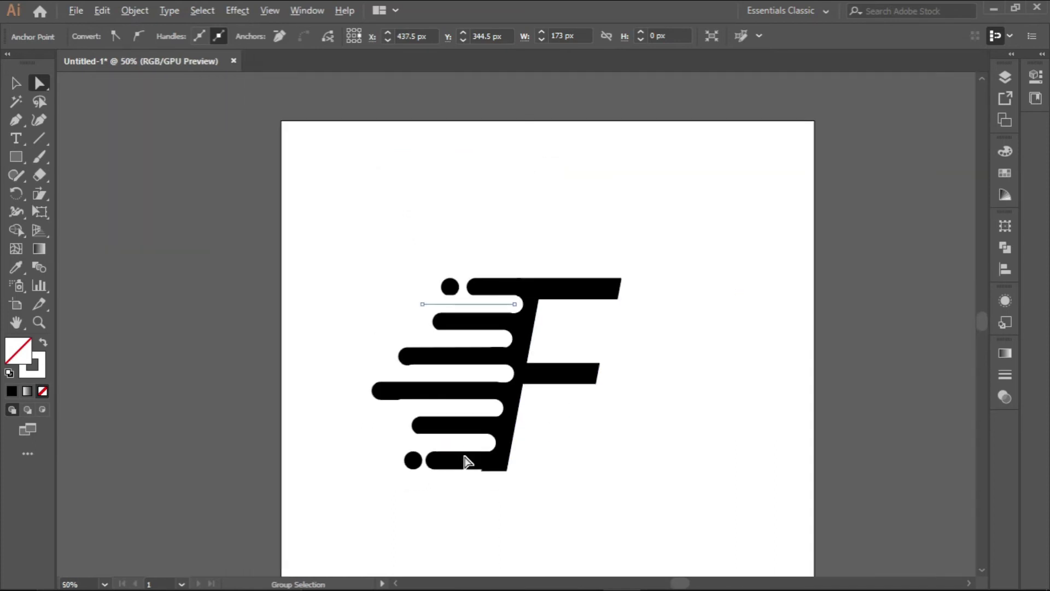
{"action": "scroll", "coordinate": [474, 510], "scroll_direction": "down", "scroll_amount": 1}
{"action": "scroll", "coordinate": [460, 478], "scroll_direction": "up", "scroll_amount": 1}
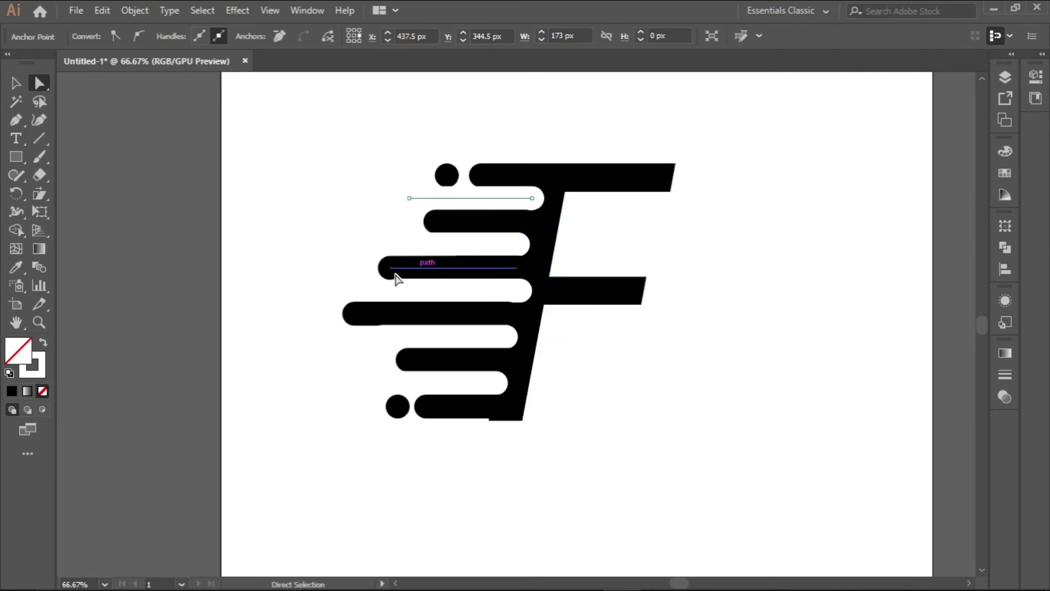
{"action": "left_click", "coordinate": [663, 179]}
{"action": "scroll", "coordinate": [673, 191], "scroll_direction": "up", "scroll_amount": 1}
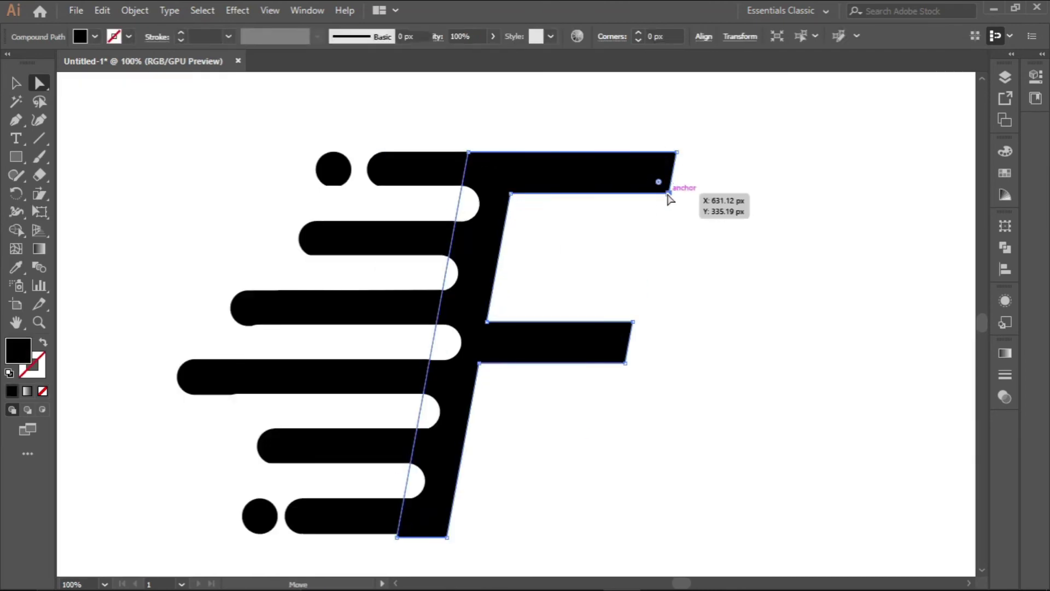
- Round the outer tips of the F's top and middle arms by about 48 px and 47 px
{"action": "left_click", "coordinate": [668, 194]}
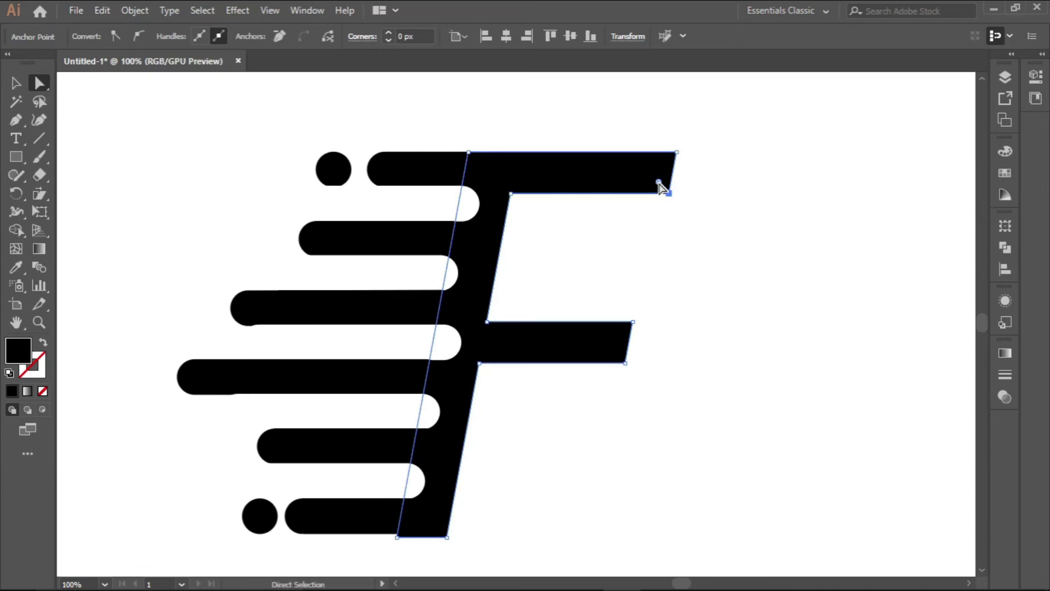
{"action": "left_click_drag", "start_coordinate": [658, 183], "coordinate": [600, 131]}
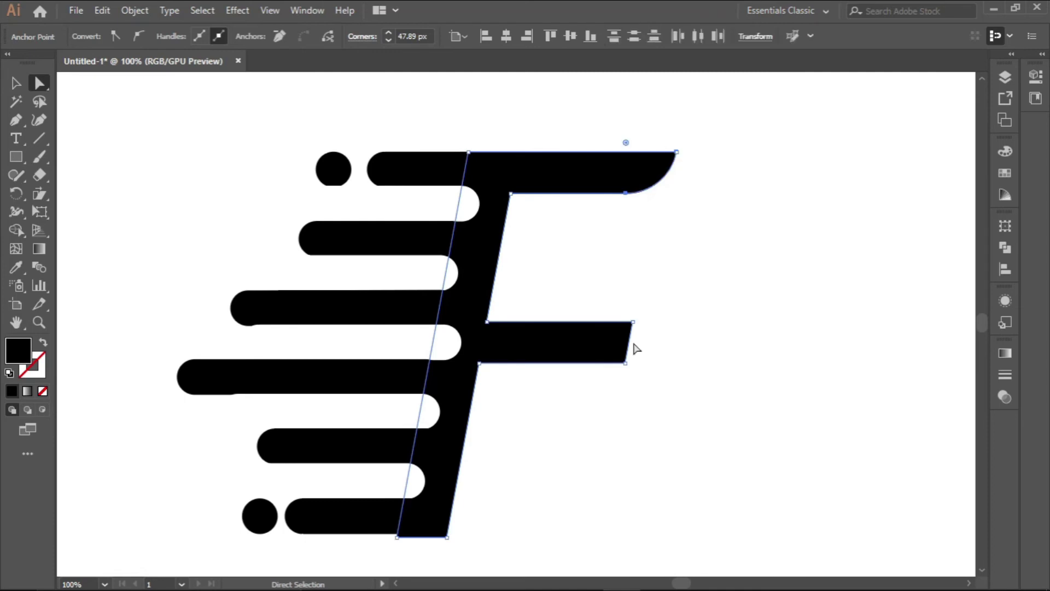
{"action": "left_click", "coordinate": [626, 361]}
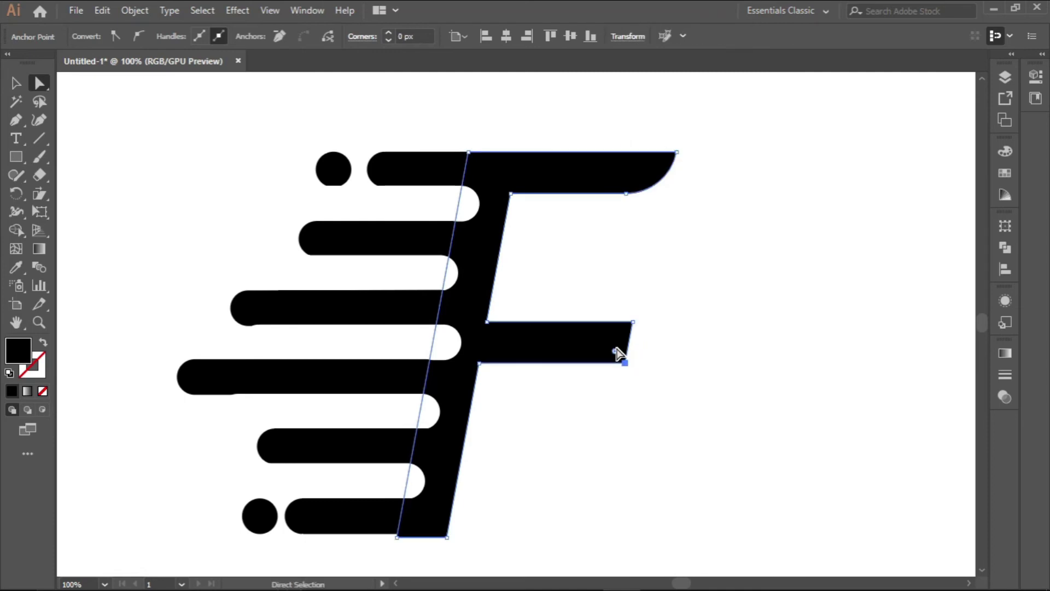
{"action": "left_click_drag", "start_coordinate": [615, 351], "coordinate": [568, 309]}
{"action": "scroll", "coordinate": [525, 372], "scroll_direction": "down", "scroll_amount": 2}
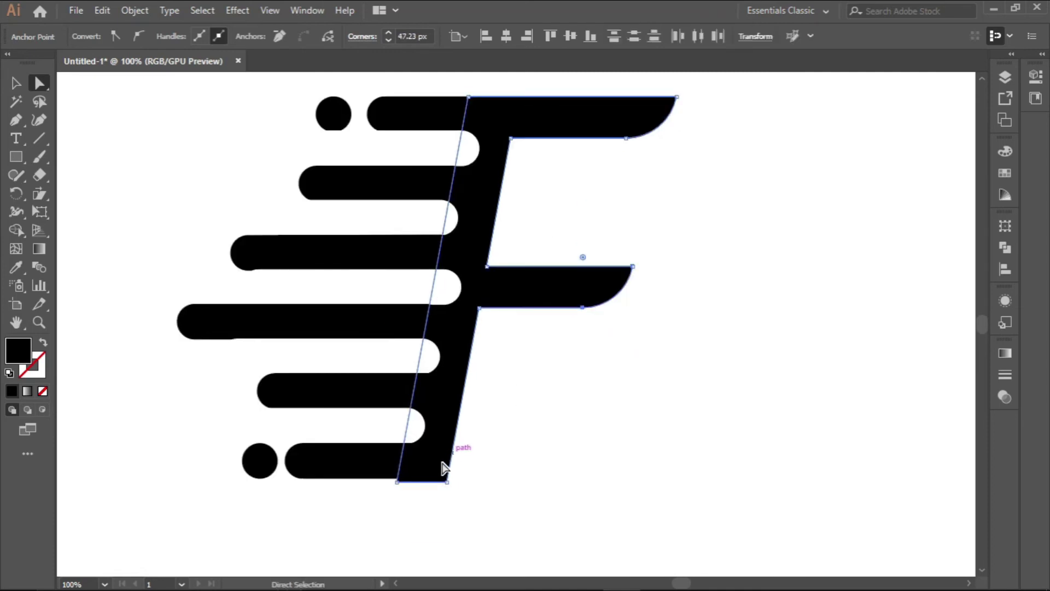
{"action": "left_click", "coordinate": [447, 484]}
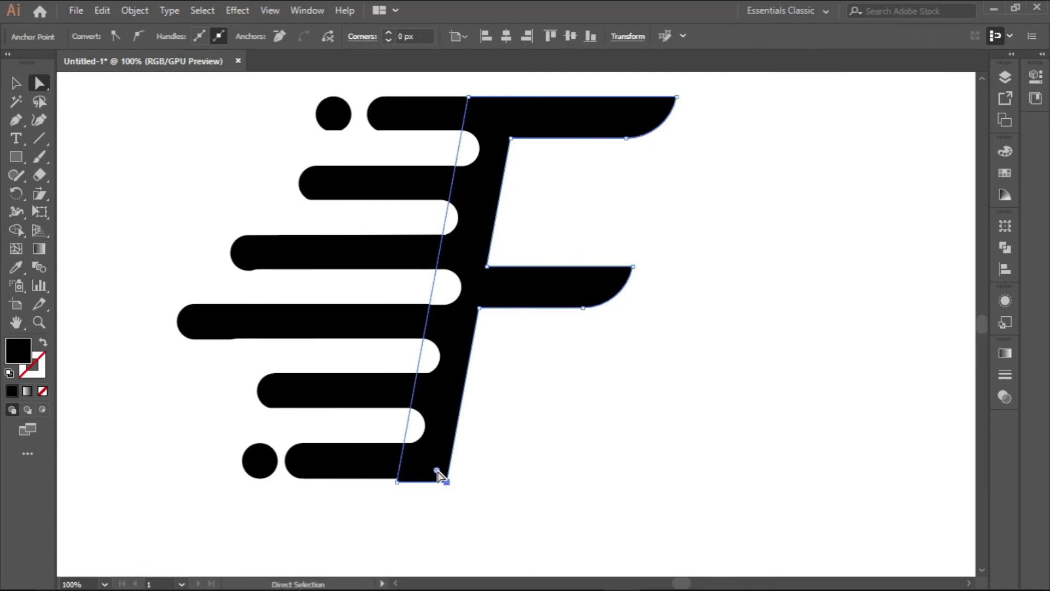
- Draw a helper rectangle covering the base of the F's stem
{"action": "key", "text": "v"}
{"action": "left_click", "coordinate": [503, 495]}
{"action": "scroll", "coordinate": [408, 476], "scroll_direction": "up", "scroll_amount": 1}
{"action": "scroll", "coordinate": [399, 445], "scroll_direction": "up", "scroll_amount": 1}
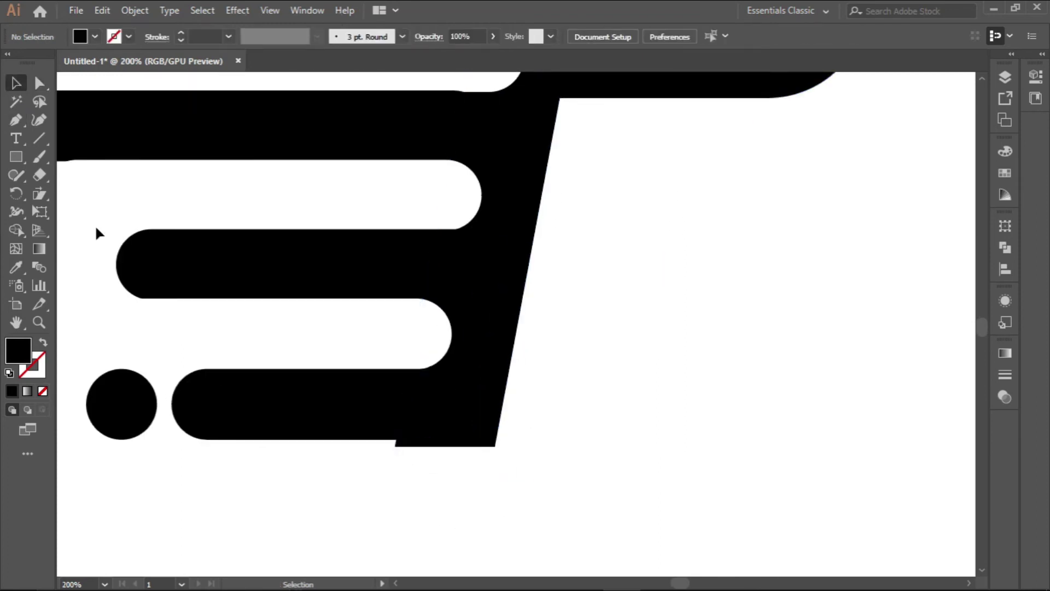
{"action": "left_click", "coordinate": [16, 157]}
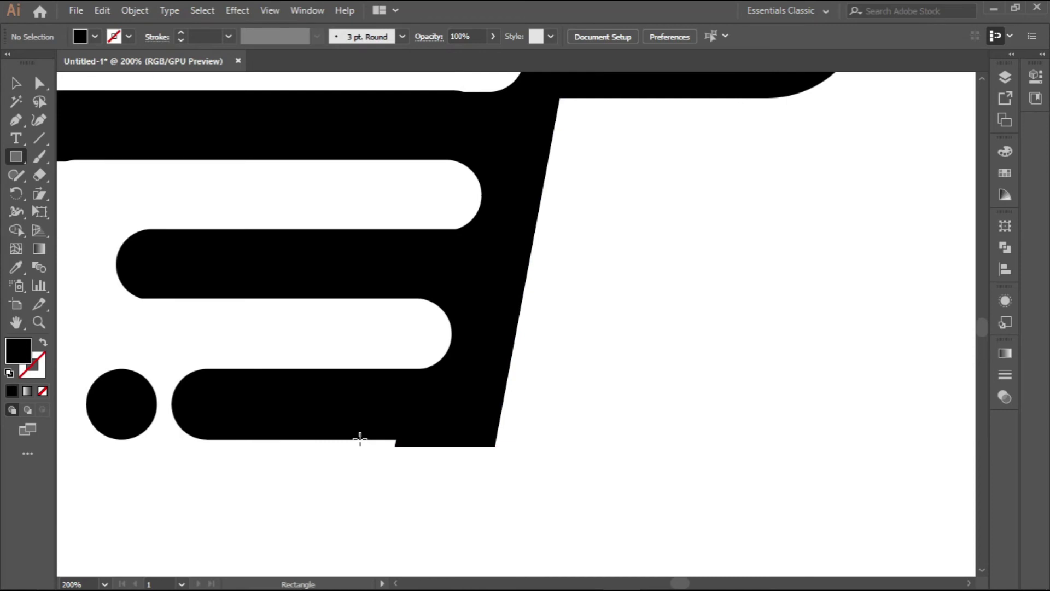
{"action": "left_click_drag", "start_coordinate": [360, 440], "coordinate": [563, 516]}
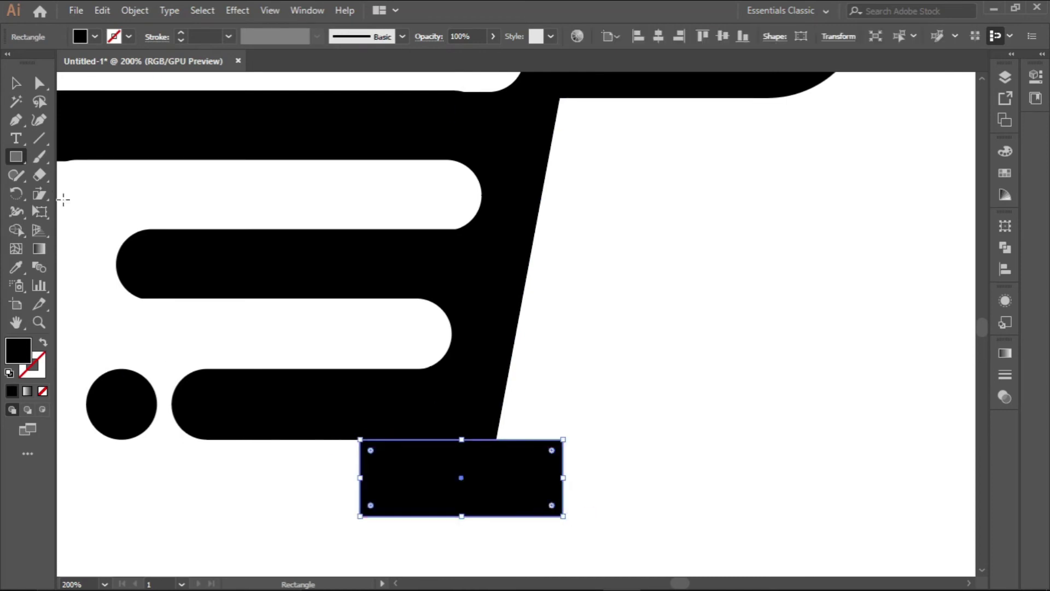
- Select the rectangle with the F and Shape Builder-delete it, trimming the stem's overhang flat
{"action": "key", "text": "v"}
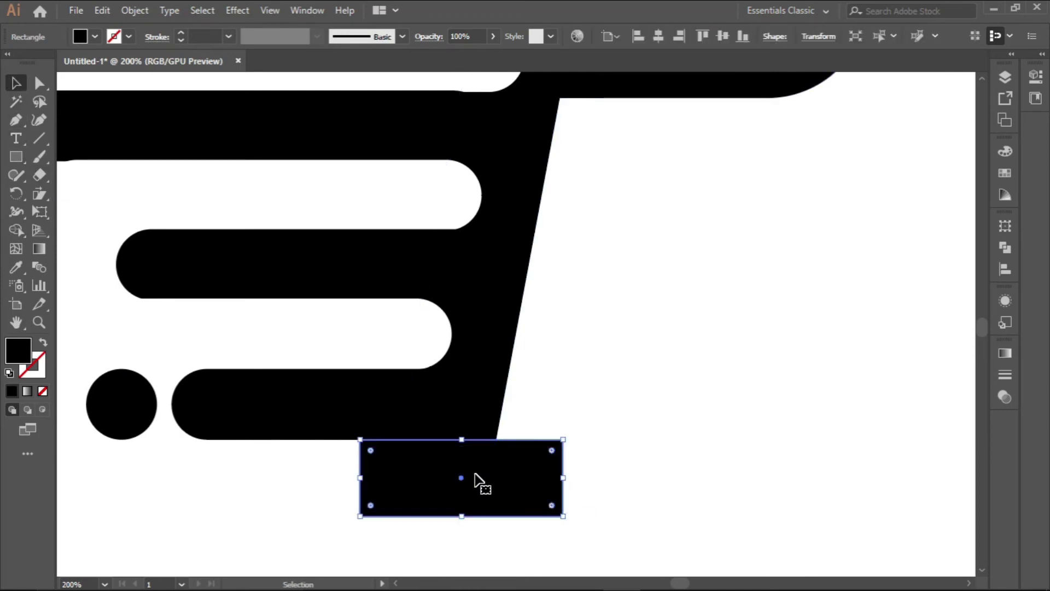
{"action": "left_click_drag", "start_coordinate": [278, 508], "coordinate": [609, 387]}
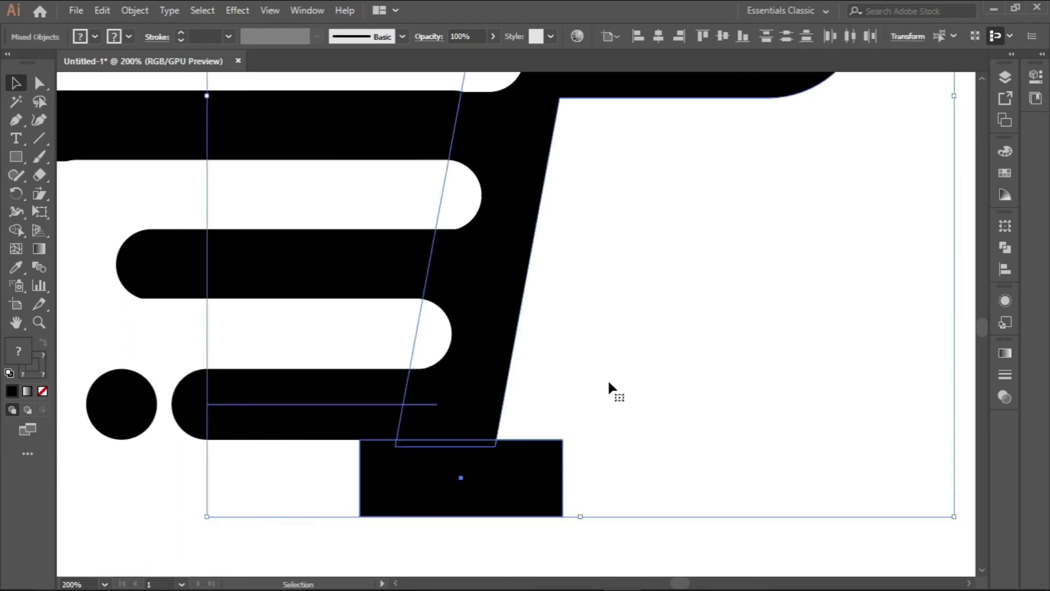
{"action": "left_click", "coordinate": [16, 232]}
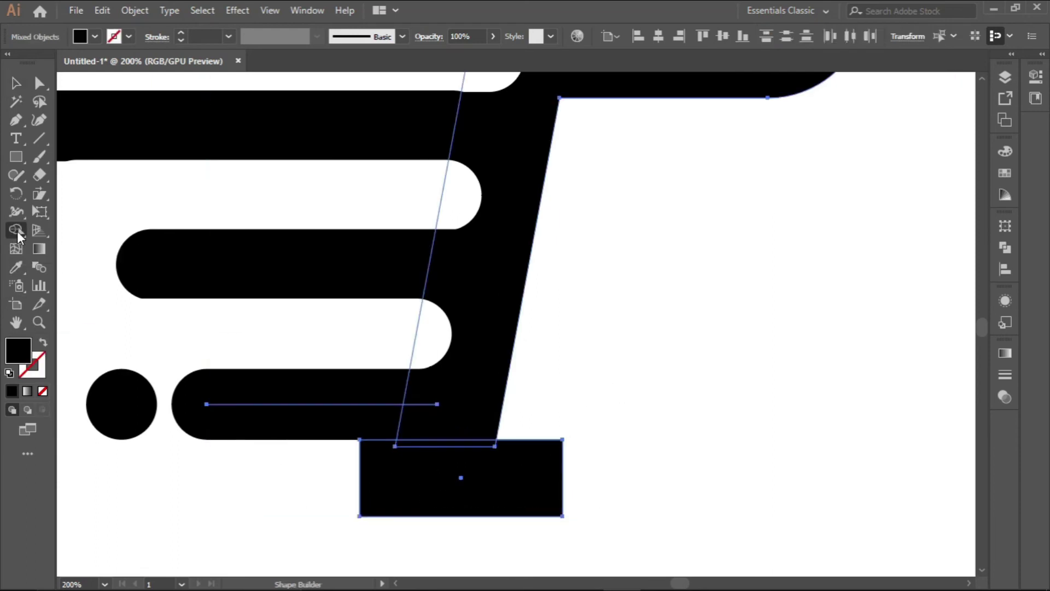
{"action": "scroll", "coordinate": [452, 434], "scroll_direction": "down", "scroll_amount": 2}
{"action": "scroll", "coordinate": [449, 429], "scroll_direction": "up", "scroll_amount": 1}
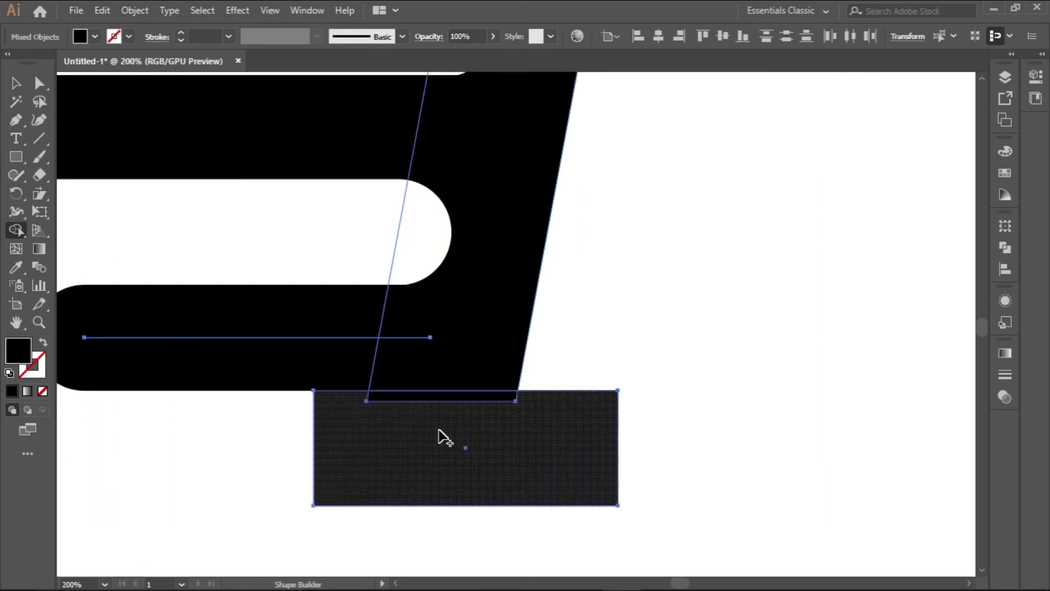
{"action": "scroll", "coordinate": [446, 426], "scroll_direction": "up", "scroll_amount": 1}
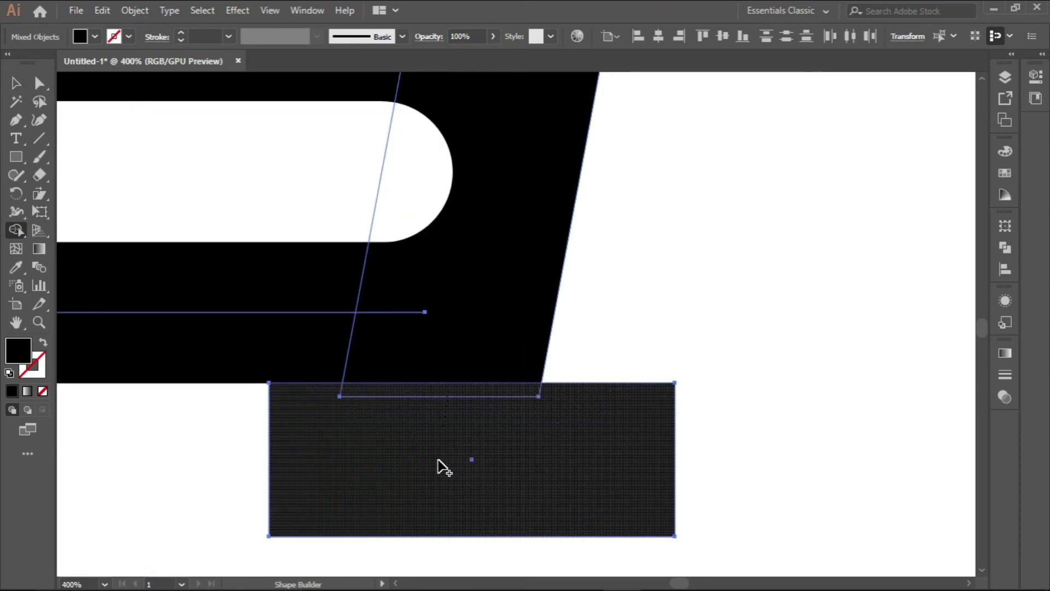
{"action": "left_click", "coordinate": [438, 460], "text": "alt"}
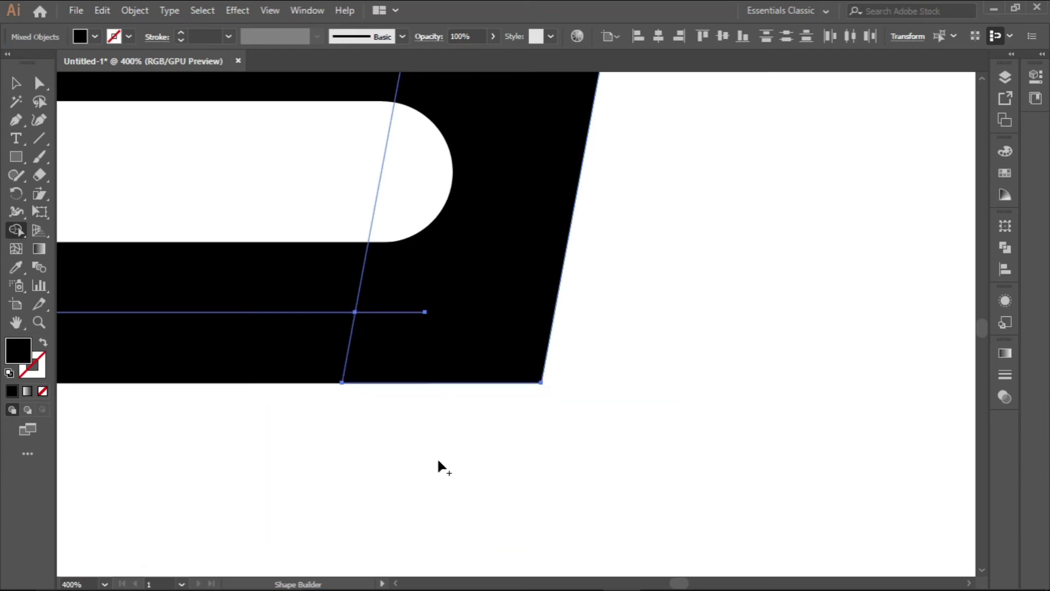
{"action": "scroll", "coordinate": [432, 440], "scroll_direction": "down", "scroll_amount": 3}
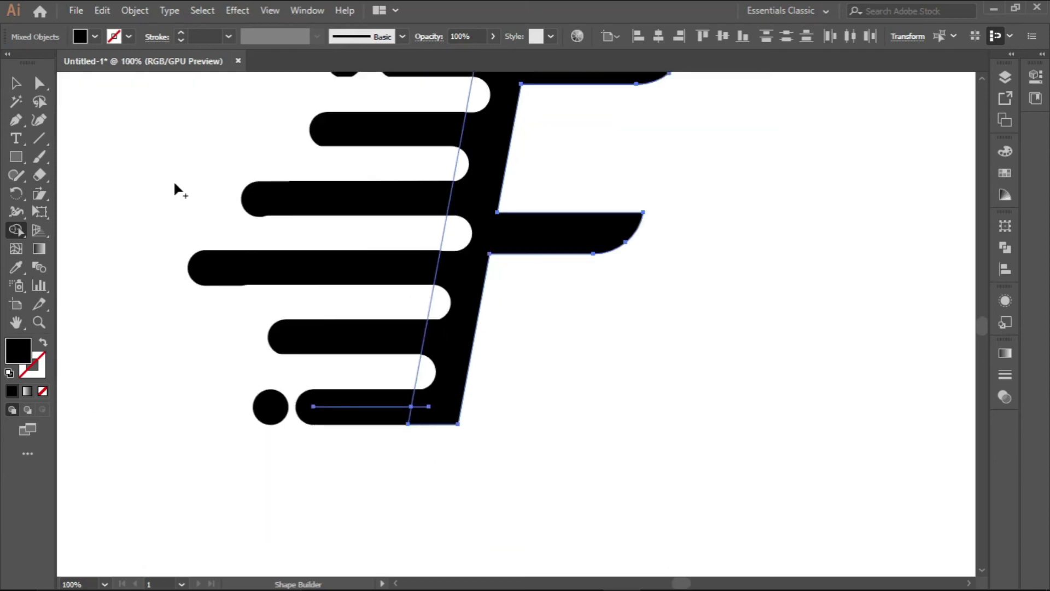
- Select all the logo artwork, then clear the selection
{"action": "left_click", "coordinate": [17, 83]}
{"action": "key", "text": "ctrl+a"}
{"action": "scroll", "coordinate": [397, 240], "scroll_direction": "up", "scroll_amount": 1}
{"action": "scroll", "coordinate": [396, 239], "scroll_direction": "up", "scroll_amount": 1}
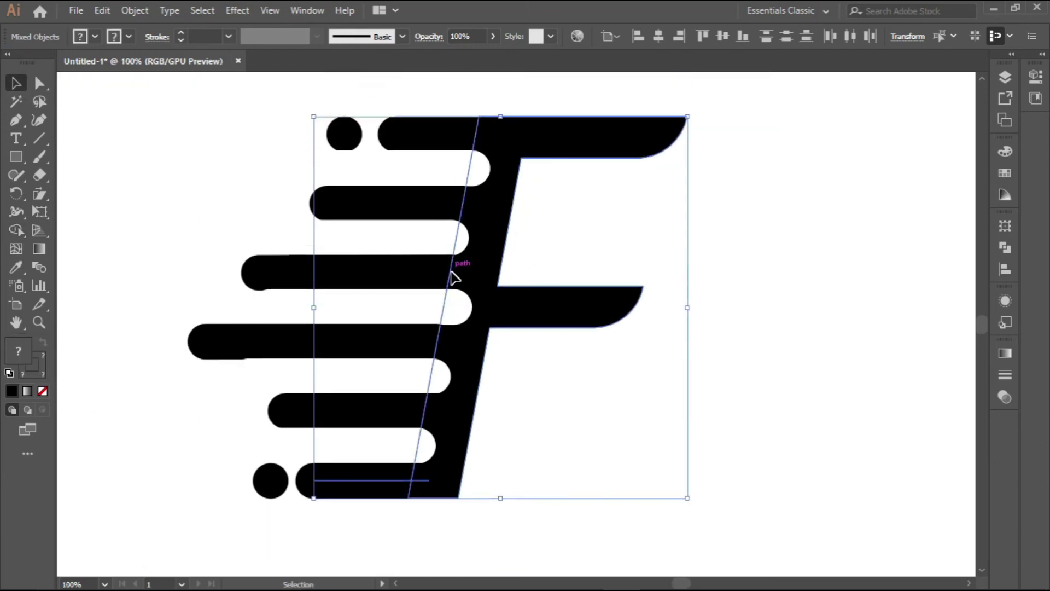
{"action": "scroll", "coordinate": [432, 283], "scroll_direction": "up", "scroll_amount": 1}
{"action": "scroll", "coordinate": [475, 284], "scroll_direction": "down", "scroll_amount": 1}
{"action": "scroll", "coordinate": [471, 312], "scroll_direction": "down", "scroll_amount": 1}
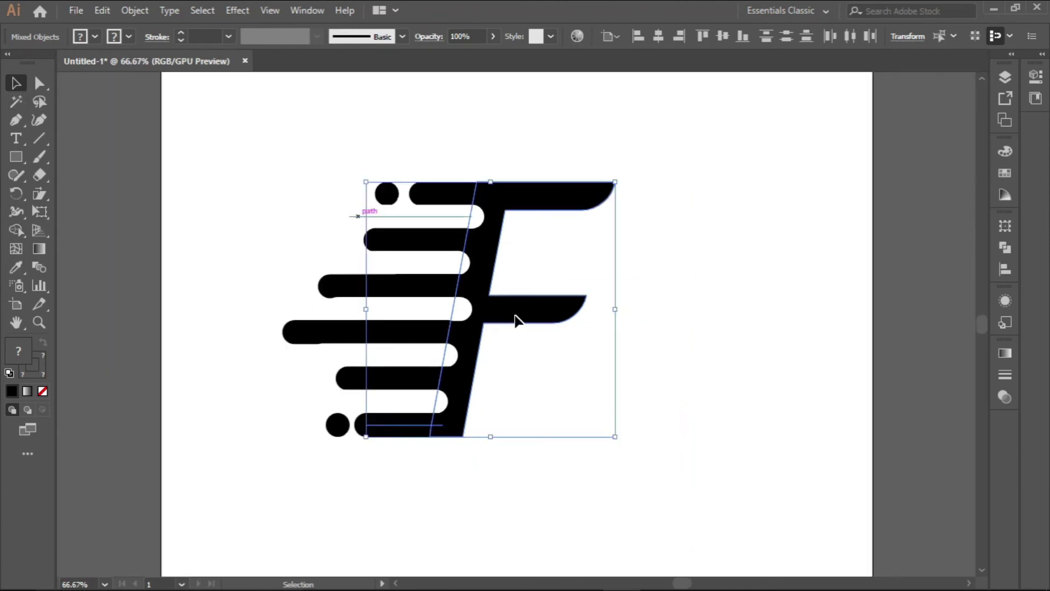
{"action": "left_click", "coordinate": [550, 509]}
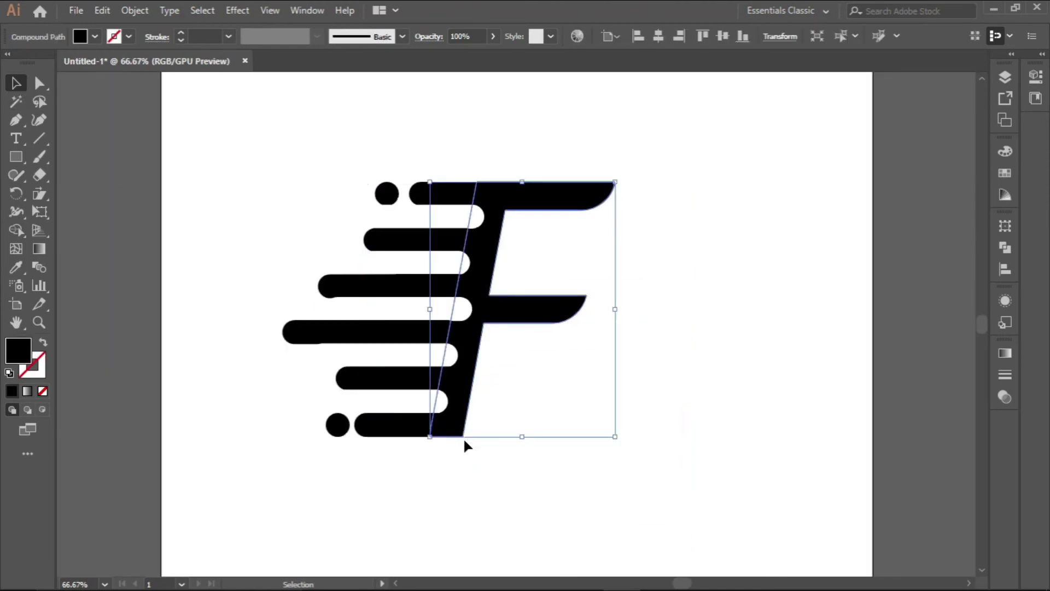
{"action": "left_click", "coordinate": [527, 490]}
{"action": "scroll", "coordinate": [492, 460], "scroll_direction": "up", "scroll_amount": 2}
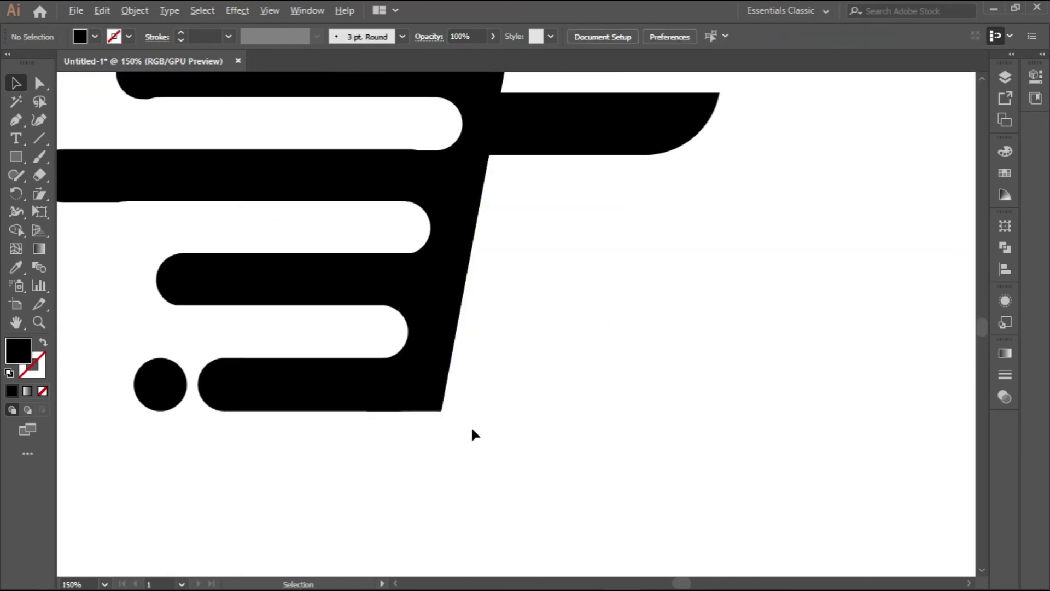
- Round the stem's bottom-right corner by about 56 px, then deselect the F
{"action": "left_click", "coordinate": [439, 386]}
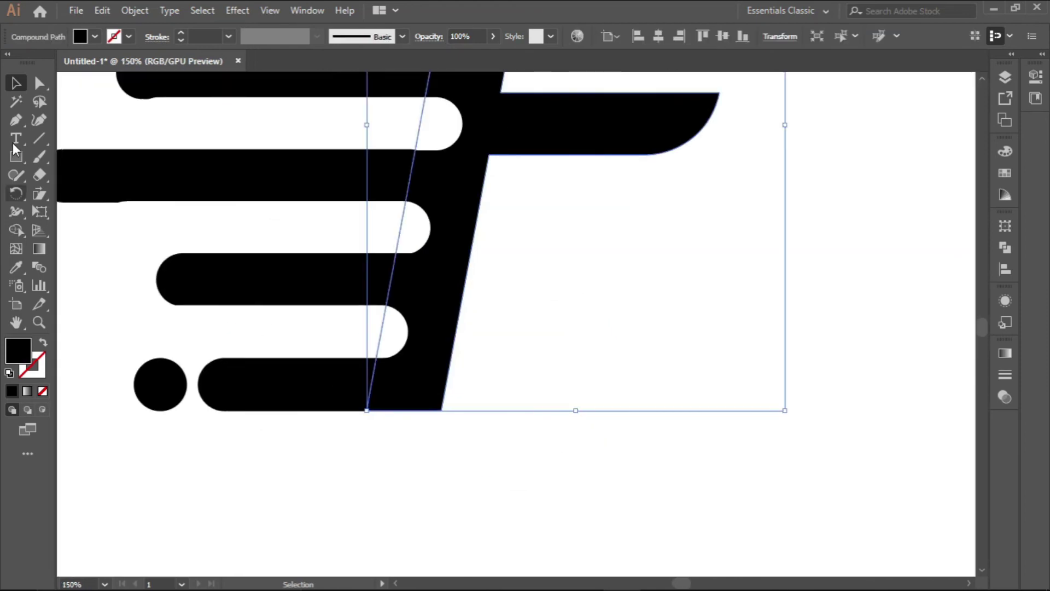
{"action": "key", "text": "a"}
{"action": "left_click", "coordinate": [440, 410]}
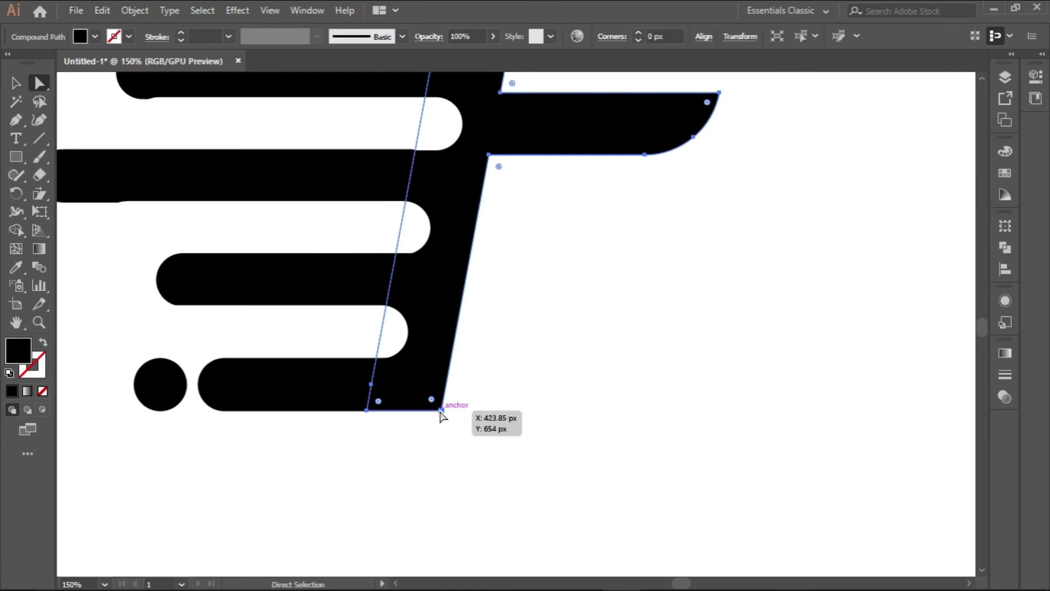
{"action": "left_click_drag", "start_coordinate": [432, 399], "coordinate": [361, 326]}
{"action": "scroll", "coordinate": [453, 412], "scroll_direction": "down", "scroll_amount": 2}
{"action": "scroll", "coordinate": [452, 420], "scroll_direction": "up", "scroll_amount": 3}
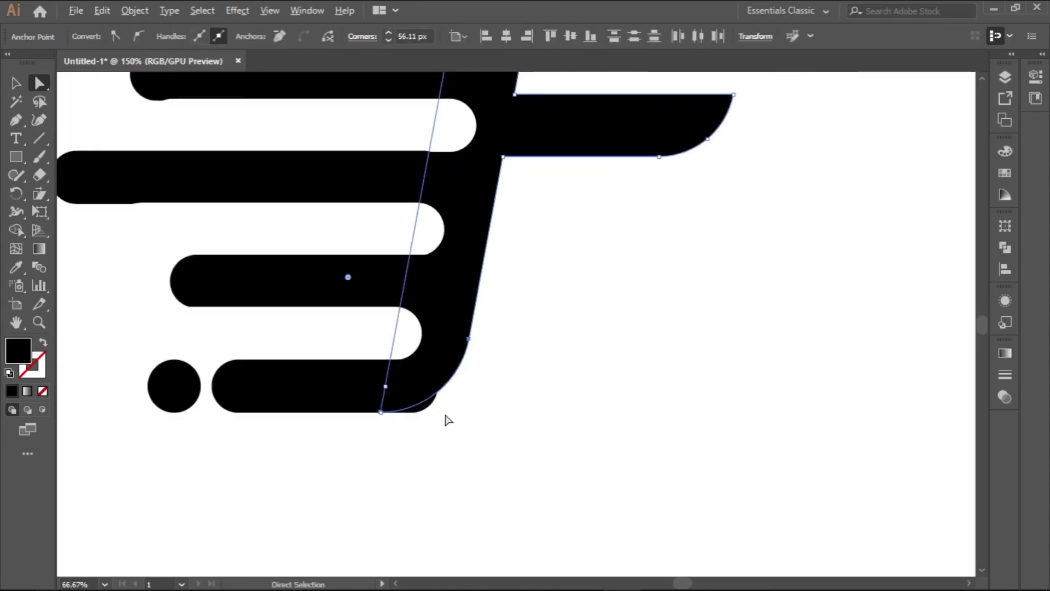
{"action": "scroll", "coordinate": [422, 419], "scroll_direction": "down", "scroll_amount": 1}
{"action": "scroll", "coordinate": [421, 418], "scroll_direction": "down", "scroll_amount": 1}
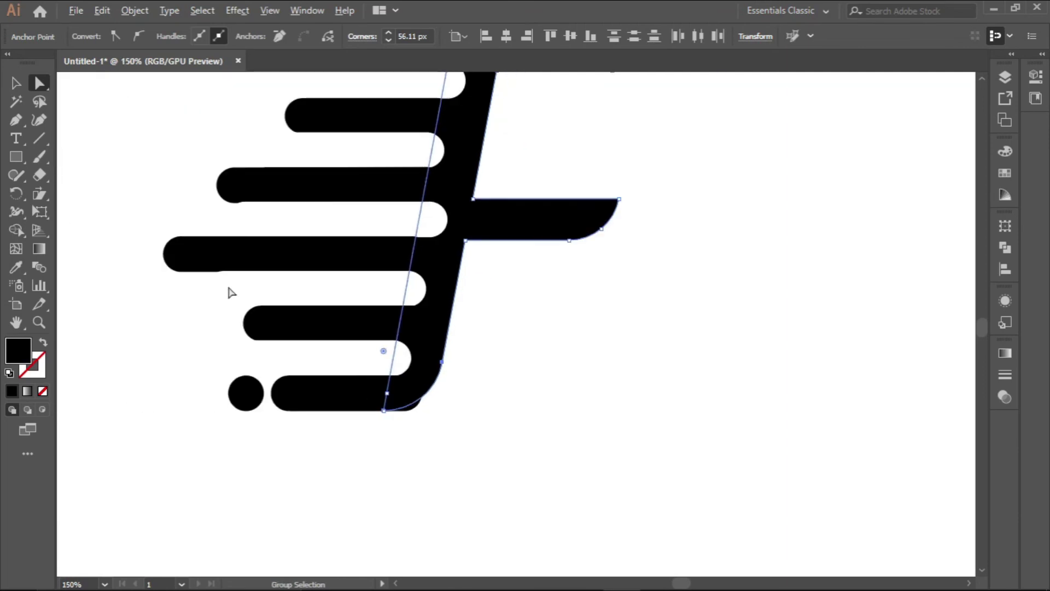
{"action": "left_click", "coordinate": [15, 83]}
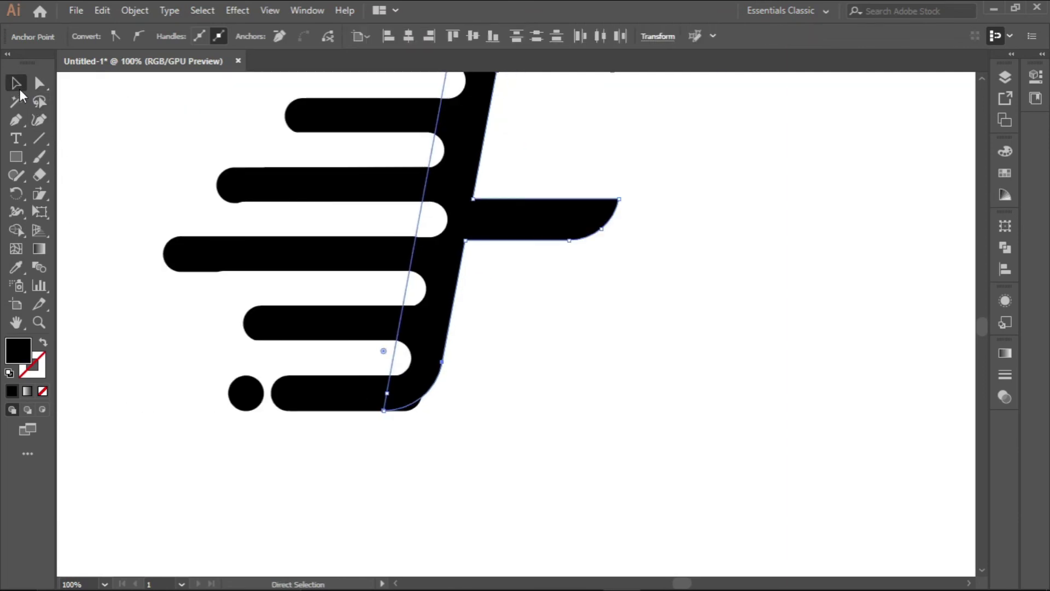
{"action": "left_click", "coordinate": [412, 455]}
{"action": "scroll", "coordinate": [399, 443], "scroll_direction": "up", "scroll_amount": 4}
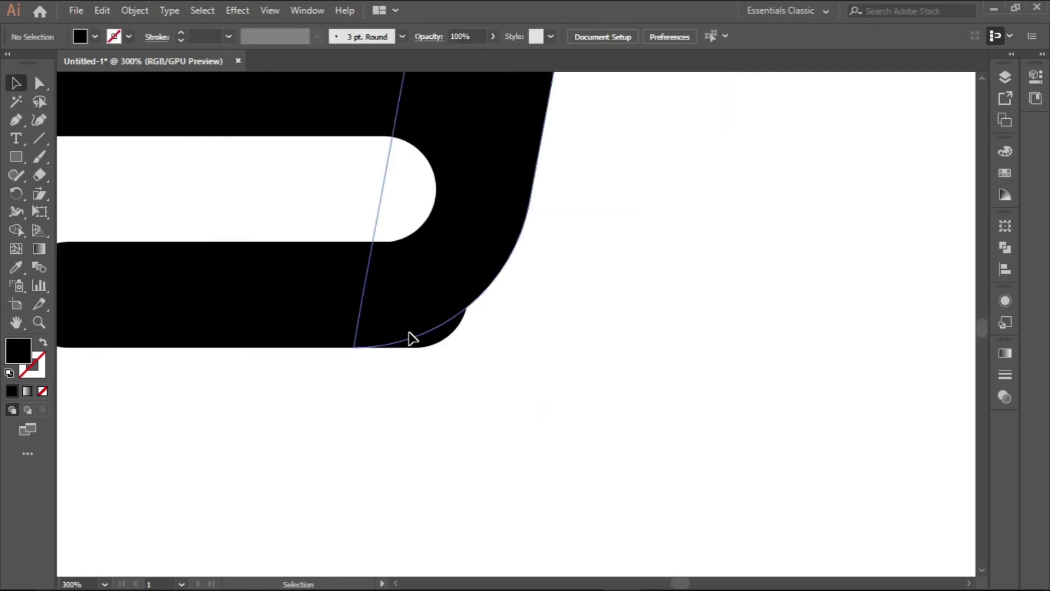
{"action": "scroll", "coordinate": [484, 440], "scroll_direction": "down", "scroll_amount": 5}
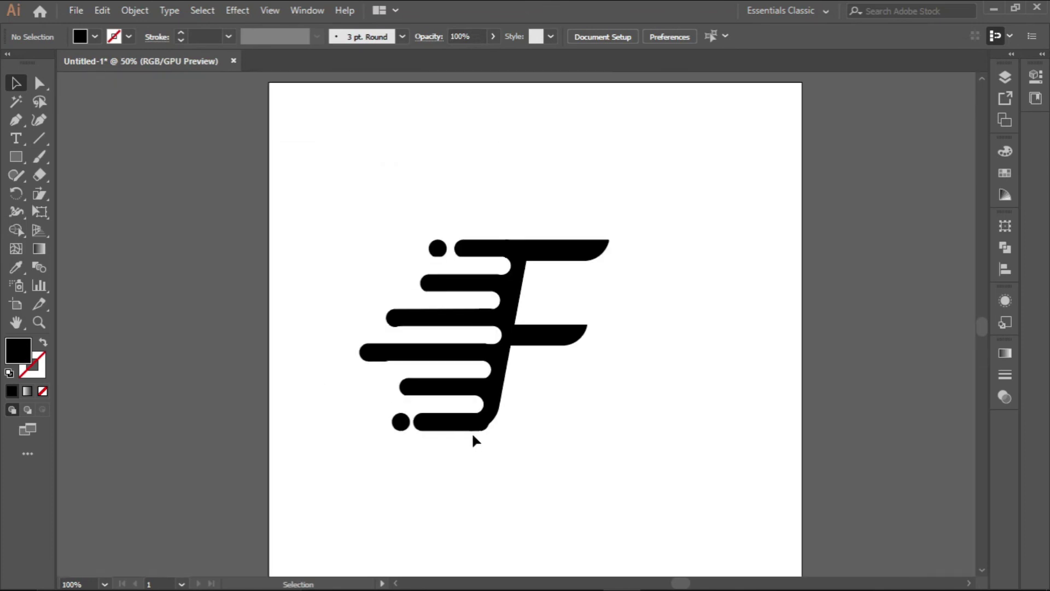
- Expand the speed-line strokes and white notches, excluding the F, into filled shapes with Fill and Stroke
{"action": "left_click_drag", "start_coordinate": [337, 184], "coordinate": [477, 454]}
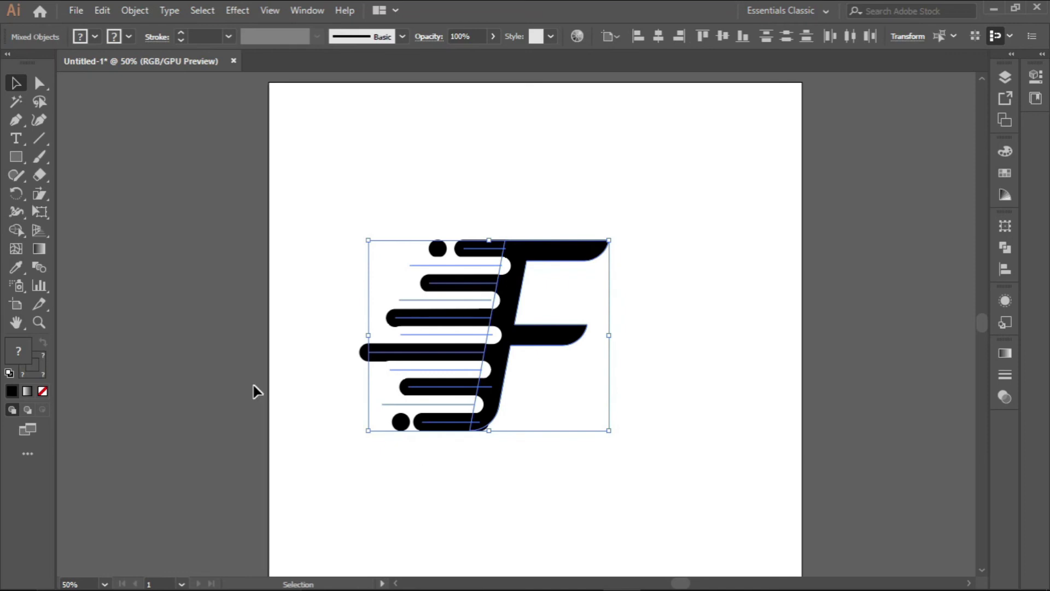
{"action": "left_click", "coordinate": [512, 307], "text": "shift"}
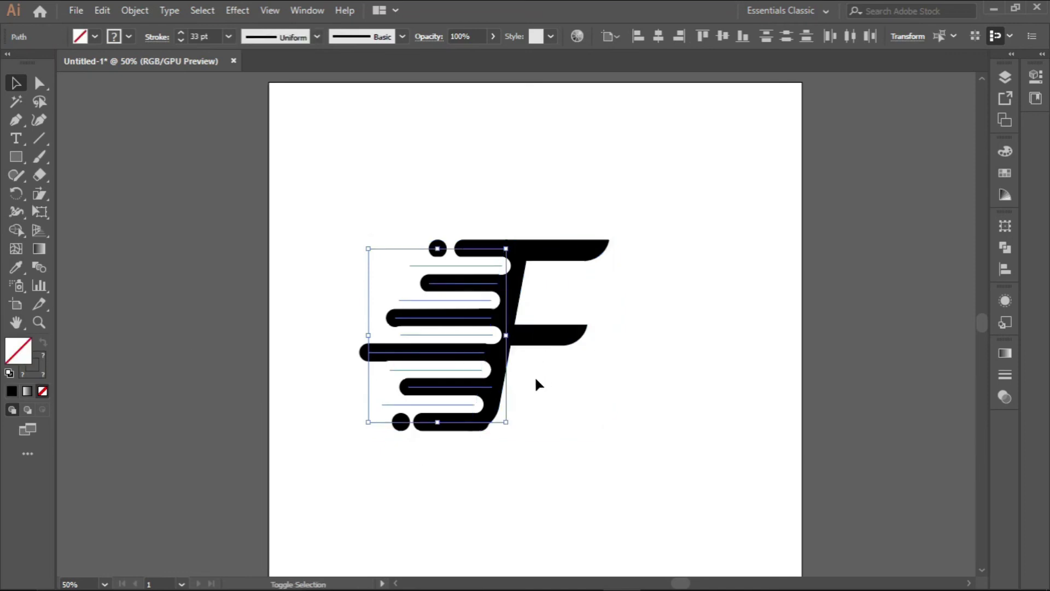
{"action": "left_click", "coordinate": [135, 15]}
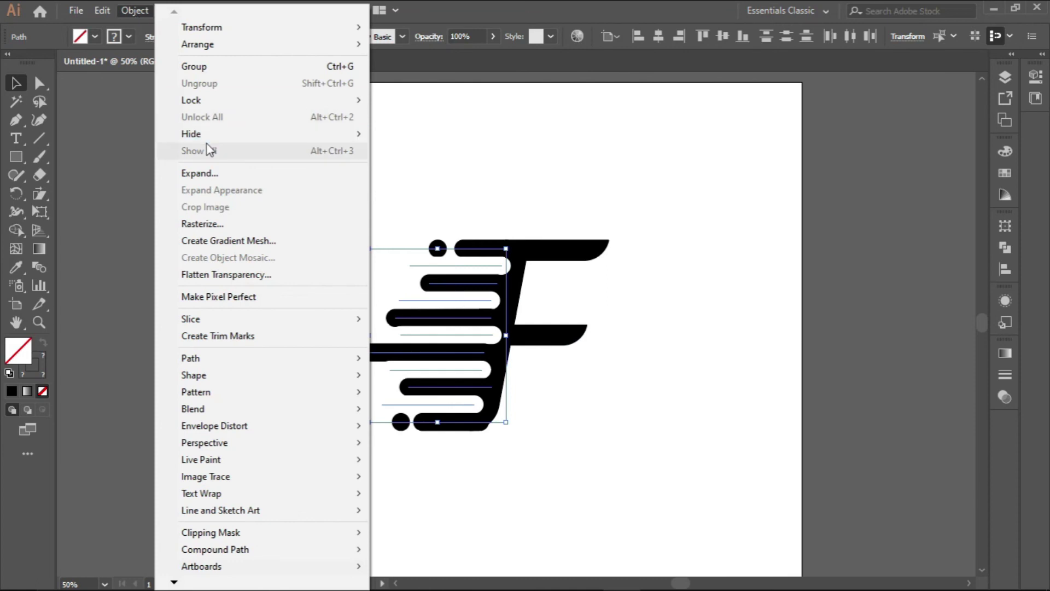
{"action": "left_click", "coordinate": [207, 174]}
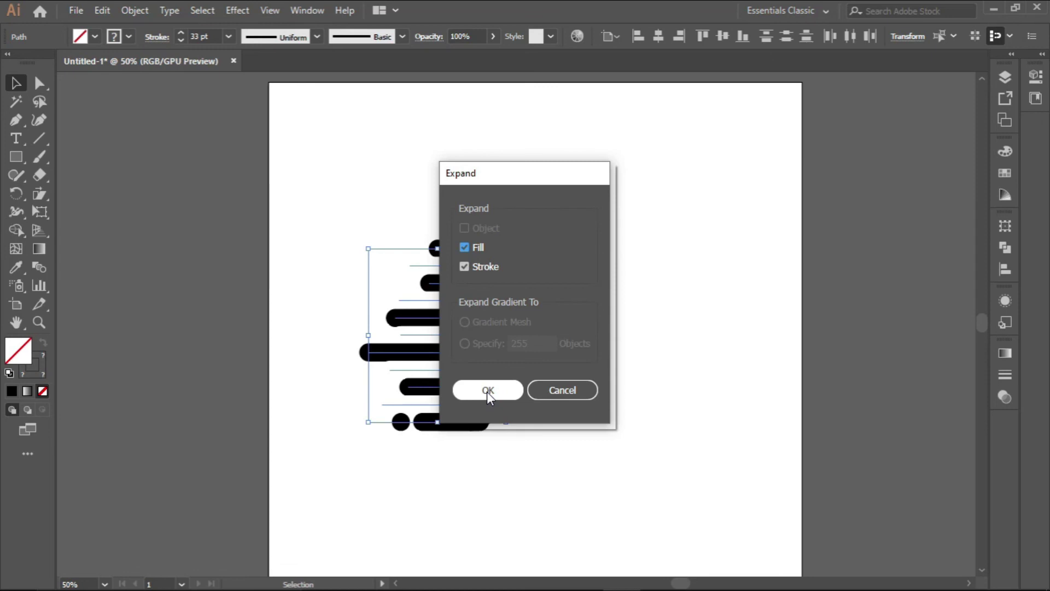
{"action": "left_click", "coordinate": [487, 392]}
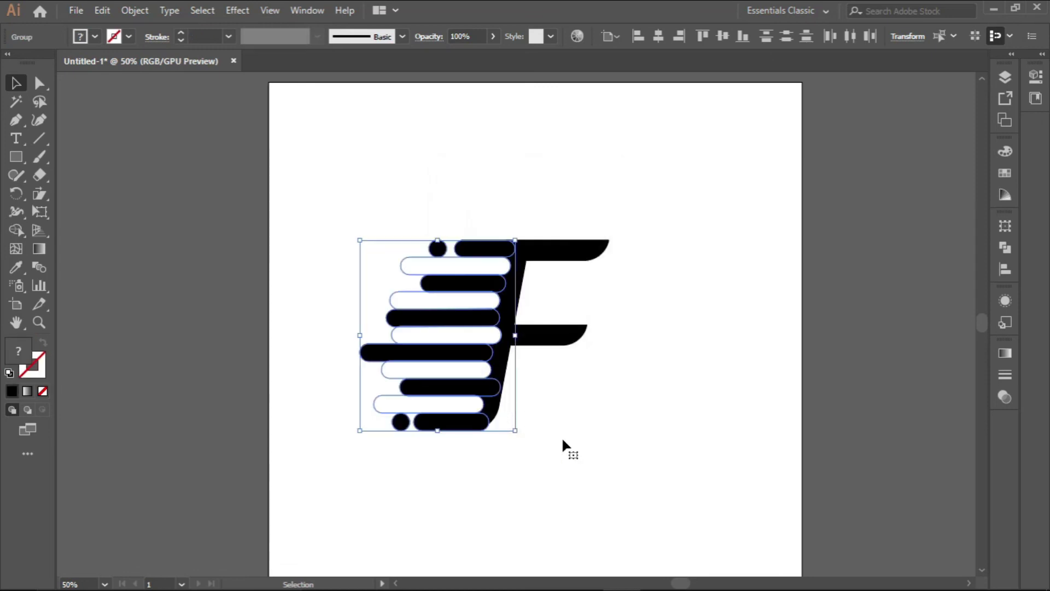
- Select all pieces and Shape Builder-delete the top hollow bar and its end slivers
{"action": "scroll", "coordinate": [485, 464], "scroll_direction": "up", "scroll_amount": 1}
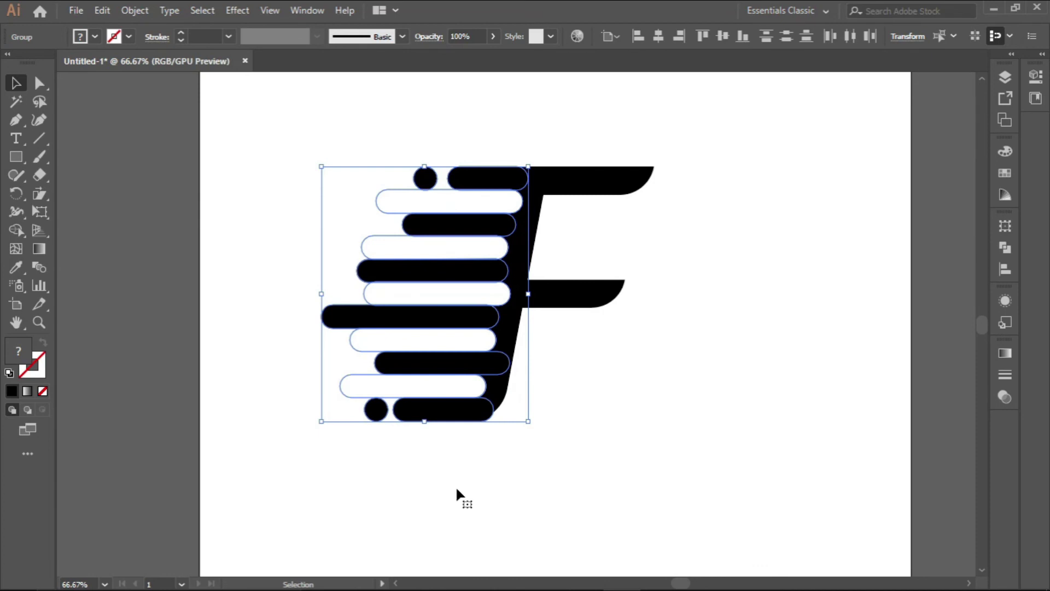
{"action": "scroll", "coordinate": [441, 489], "scroll_direction": "down", "scroll_amount": 1}
{"action": "scroll", "coordinate": [448, 446], "scroll_direction": "up", "scroll_amount": 1}
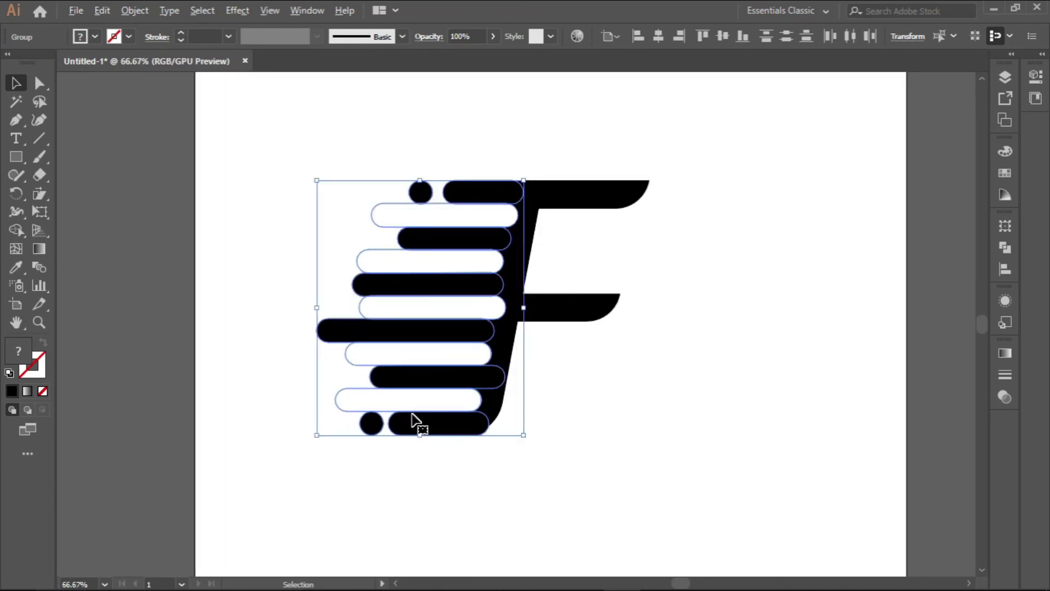
{"action": "left_click_drag", "start_coordinate": [279, 143], "coordinate": [559, 477]}
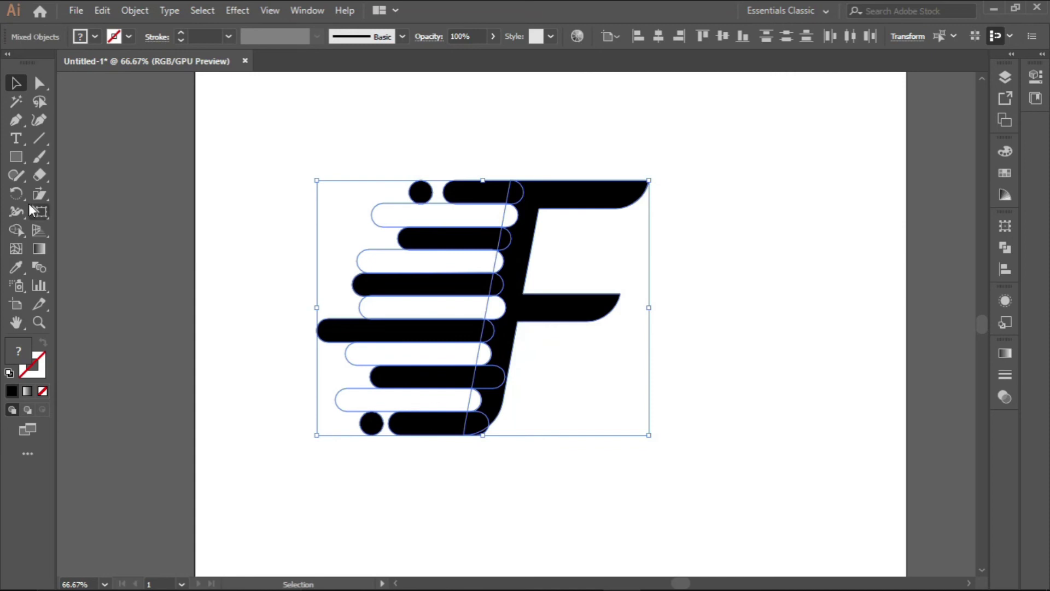
{"action": "left_click_drag", "start_coordinate": [229, 116], "coordinate": [673, 474]}
{"action": "left_click", "coordinate": [21, 232]}
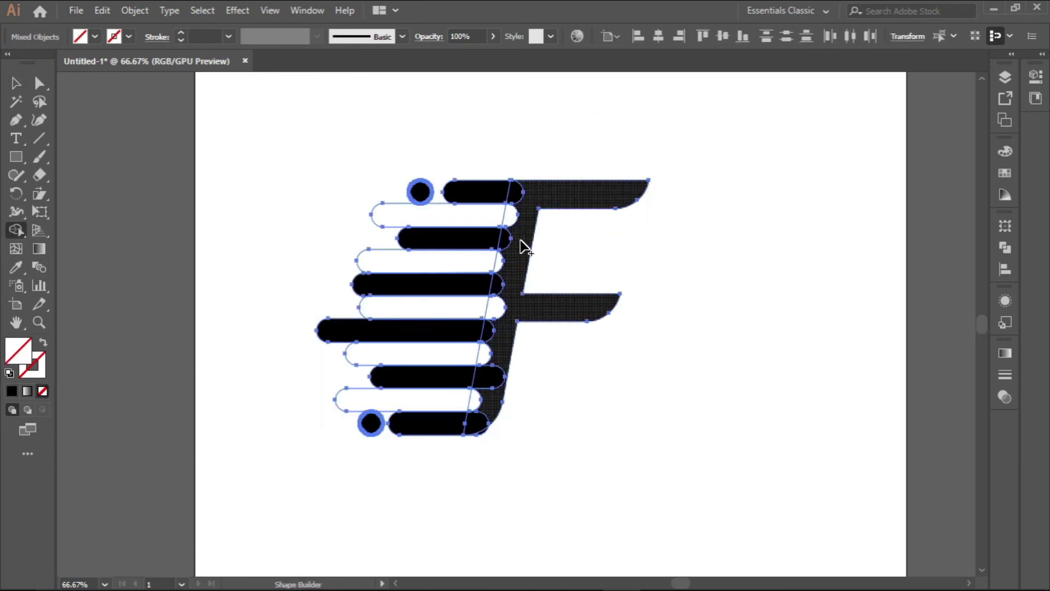
{"action": "scroll", "coordinate": [511, 234], "scroll_direction": "up", "scroll_amount": 2}
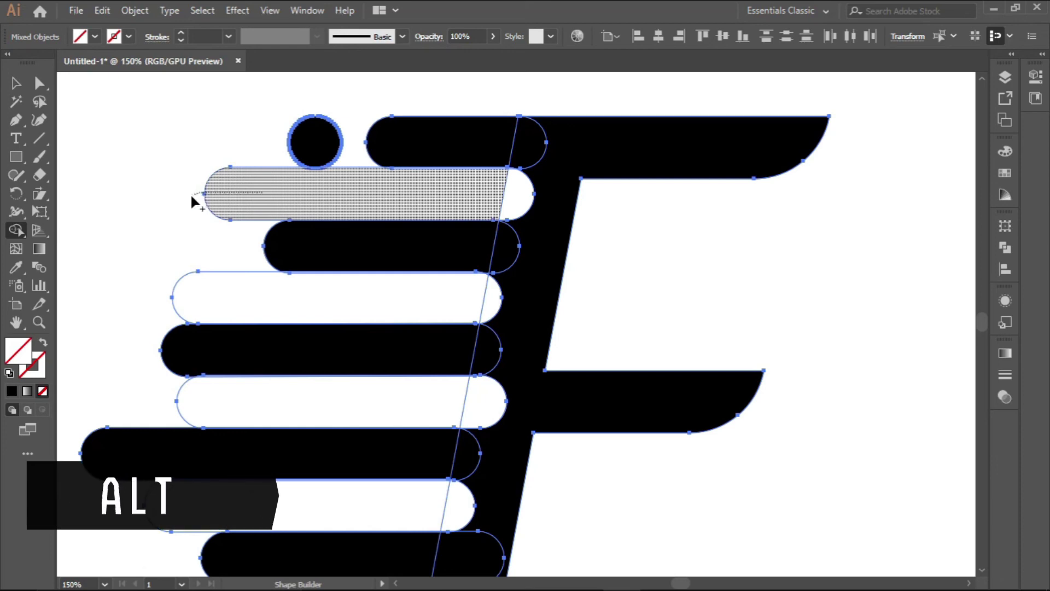
{"action": "left_click", "coordinate": [208, 194], "text": "alt"}
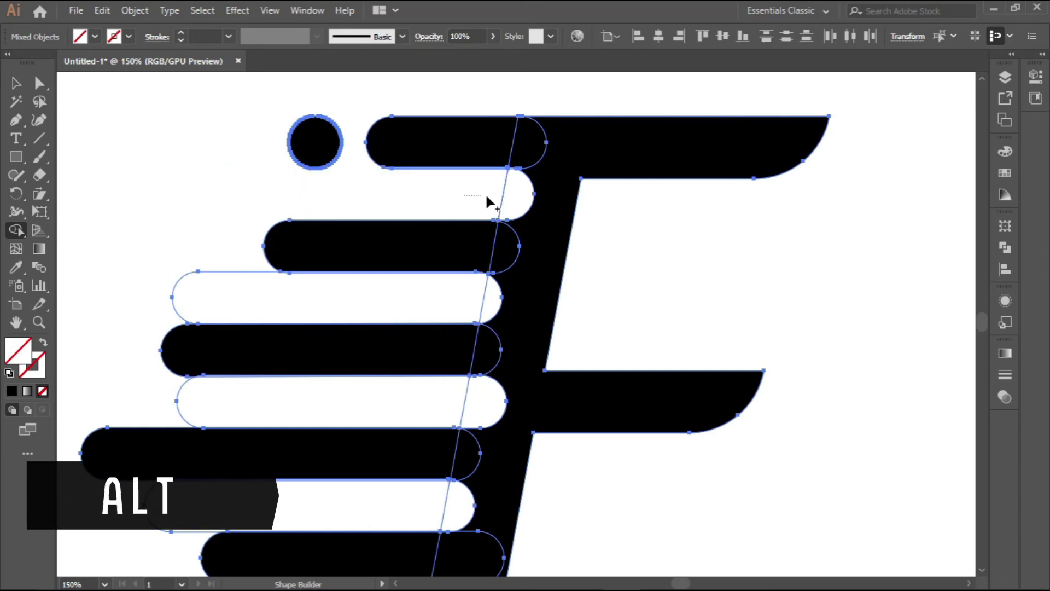
{"action": "left_click_drag", "start_coordinate": [497, 196], "coordinate": [508, 199]}
{"action": "left_click_drag", "start_coordinate": [248, 287], "coordinate": [153, 298]}
{"action": "left_click_drag", "start_coordinate": [479, 304], "coordinate": [487, 297]}
- Delete the remaining hollow bar regions and small leftover pieces left of the diagonal
{"action": "scroll", "coordinate": [346, 302], "scroll_direction": "down", "scroll_amount": 3}
{"action": "scroll", "coordinate": [275, 358], "scroll_direction": "up", "scroll_amount": 3}
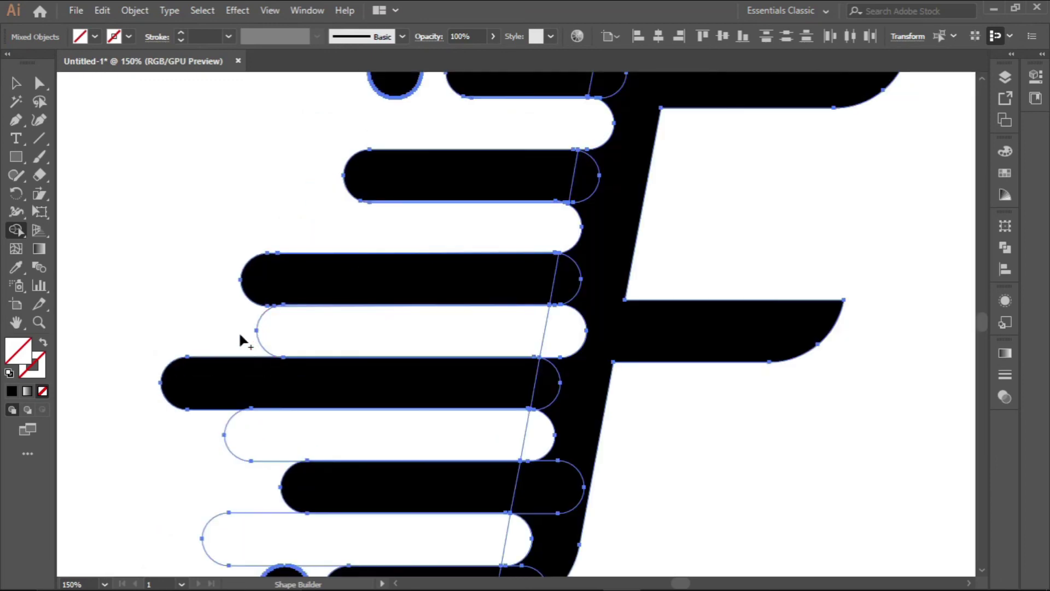
{"action": "left_click", "coordinate": [337, 329], "text": "alt"}
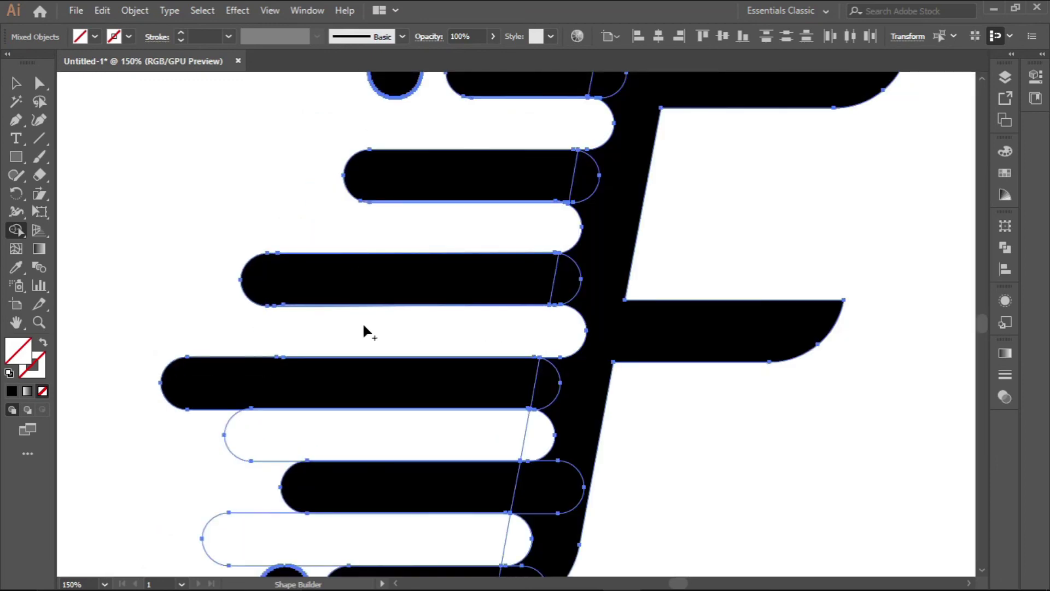
{"action": "scroll", "coordinate": [323, 344], "scroll_direction": "down", "scroll_amount": 2}
{"action": "left_click_drag", "start_coordinate": [244, 380], "coordinate": [451, 378], "text": "alt"}
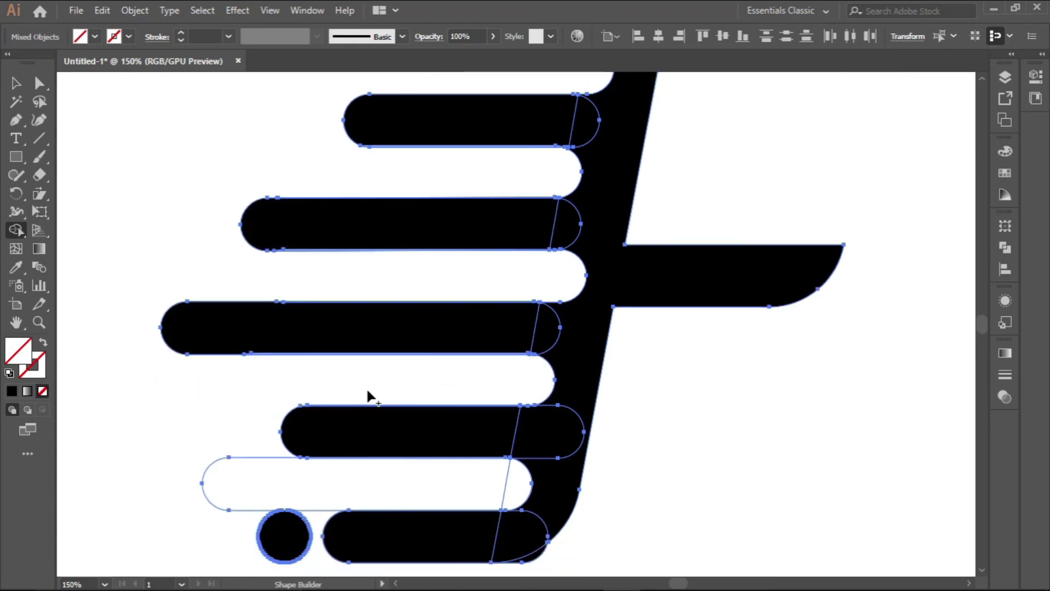
{"action": "scroll", "coordinate": [368, 396], "scroll_direction": "down", "scroll_amount": 2}
{"action": "left_click", "coordinate": [283, 412], "text": "alt"}
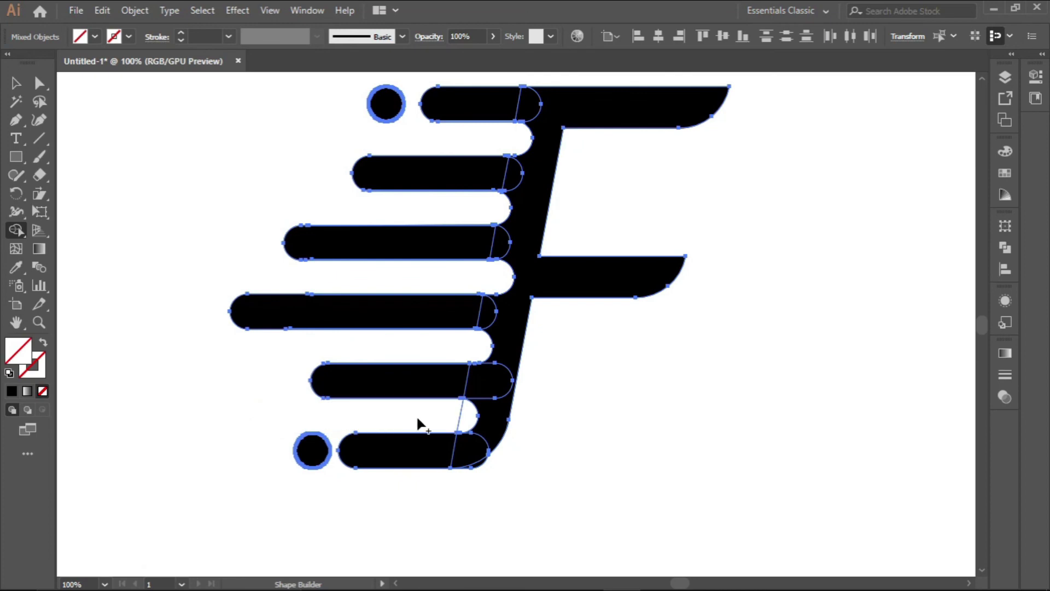
{"action": "left_click_drag", "start_coordinate": [417, 417], "coordinate": [470, 422]}
{"action": "scroll", "coordinate": [499, 355], "scroll_direction": "up", "scroll_amount": 3}
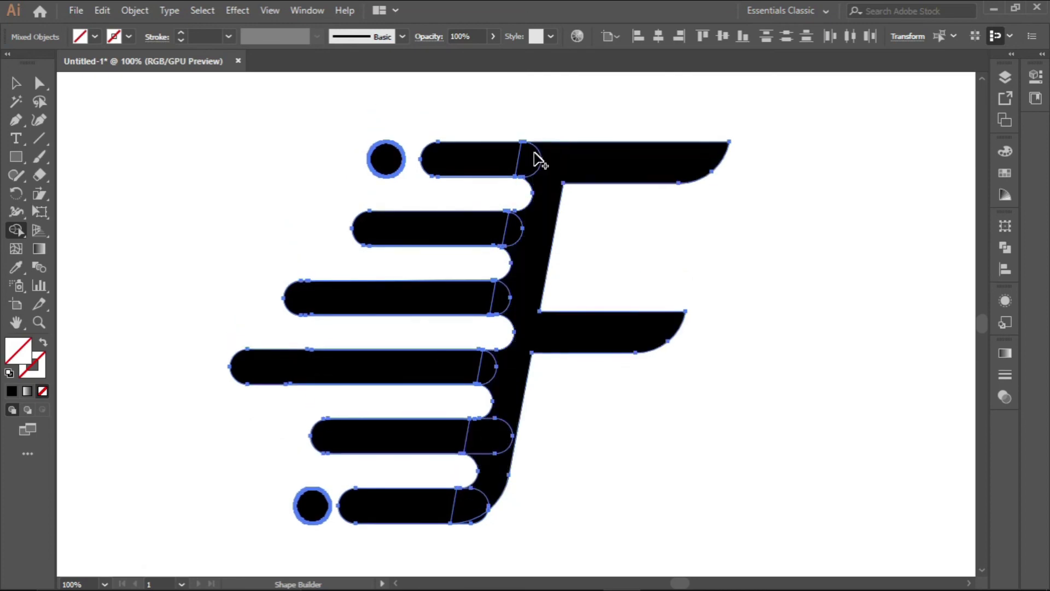
{"action": "scroll", "coordinate": [538, 174], "scroll_direction": "up", "scroll_amount": 1}
{"action": "scroll", "coordinate": [405, 177], "scroll_direction": "down", "scroll_amount": 2}
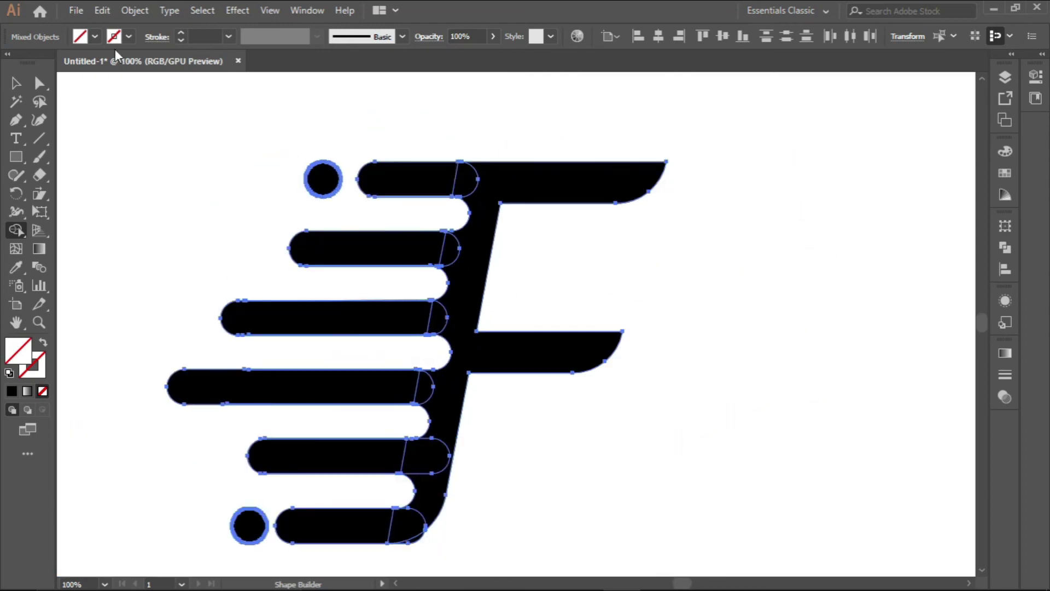
{"action": "scroll", "coordinate": [453, 182], "scroll_direction": "up", "scroll_amount": 1}
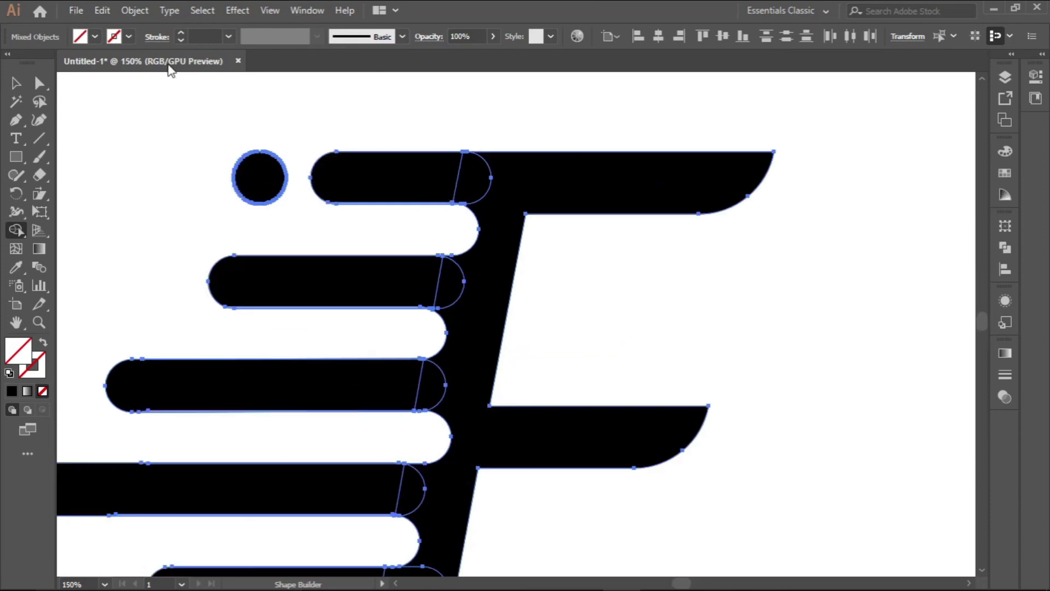
- With a black fill, merge the top bars and the bottom-curve sliver into the F body
{"action": "left_click", "coordinate": [94, 37]}
{"action": "left_click", "coordinate": [47, 61]}
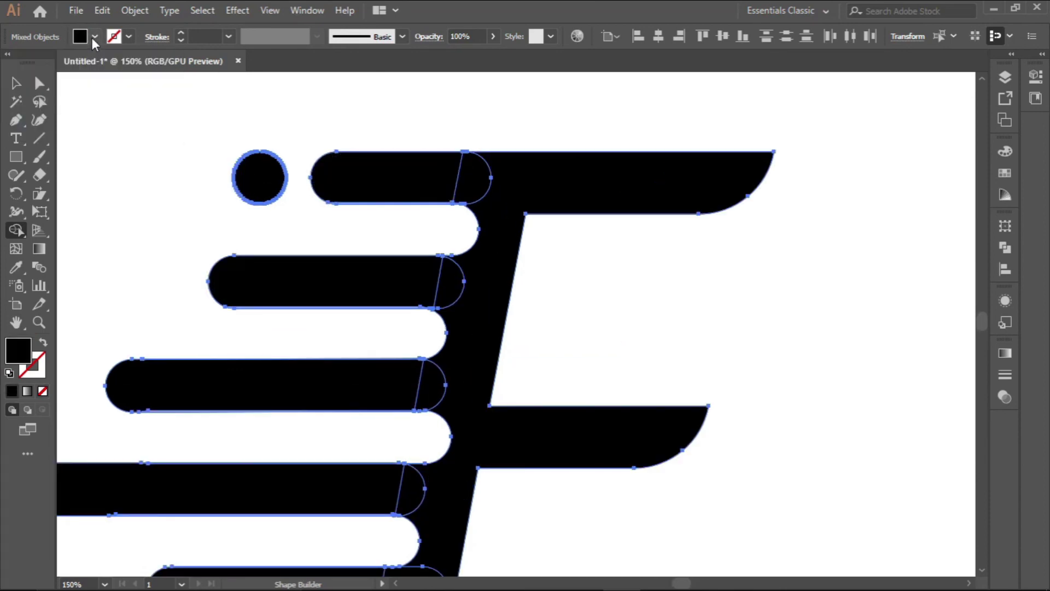
{"action": "mouse_move", "coordinate": [423, 186]}
{"action": "left_mouse_down"}
{"action": "mouse_move", "coordinate": [513, 183]}
{"action": "mouse_move", "coordinate": [541, 206]}
{"action": "mouse_move", "coordinate": [498, 288]}
{"action": "mouse_move", "coordinate": [403, 300]}
{"action": "mouse_move", "coordinate": [421, 293]}
{"action": "mouse_move", "coordinate": [403, 335]}
{"action": "mouse_move", "coordinate": [443, 346]}
{"action": "mouse_move", "coordinate": [364, 399]}
{"action": "mouse_move", "coordinate": [403, 452]}
{"action": "mouse_move", "coordinate": [387, 487]}
{"action": "mouse_move", "coordinate": [336, 496]}
{"action": "mouse_move", "coordinate": [405, 524]}
{"action": "left_mouse_up"}
{"action": "scroll", "coordinate": [438, 306], "scroll_direction": "down", "scroll_amount": 3}
{"action": "scroll", "coordinate": [442, 346], "scroll_direction": "down", "scroll_amount": 1}
{"action": "scroll", "coordinate": [444, 355], "scroll_direction": "down", "scroll_amount": 2}
{"action": "scroll", "coordinate": [416, 383], "scroll_direction": "down", "scroll_amount": 3}
{"action": "scroll", "coordinate": [392, 526], "scroll_direction": "up", "scroll_amount": 3}
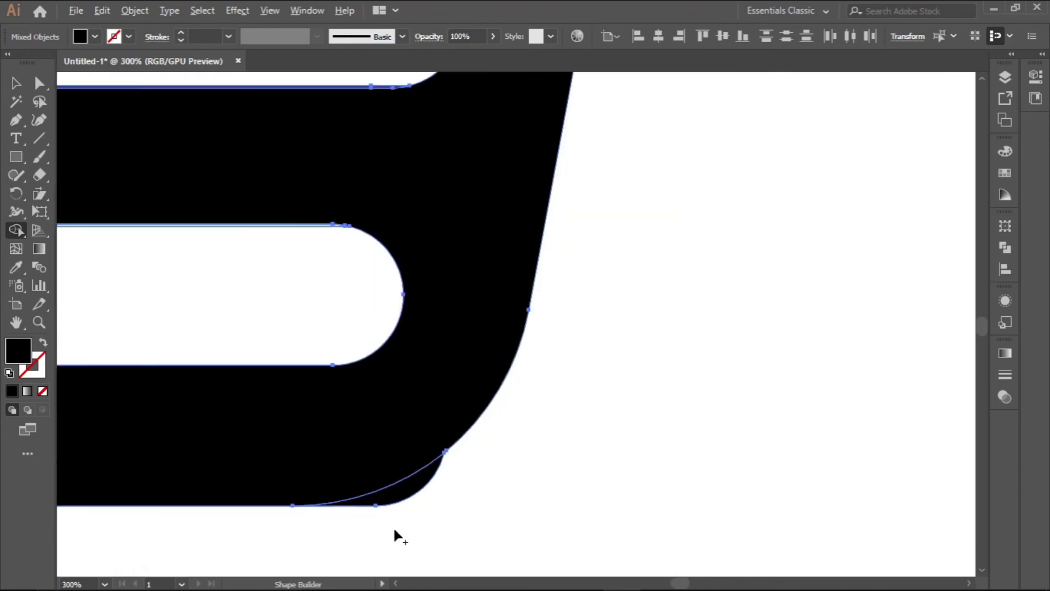
{"action": "left_click", "coordinate": [408, 495]}
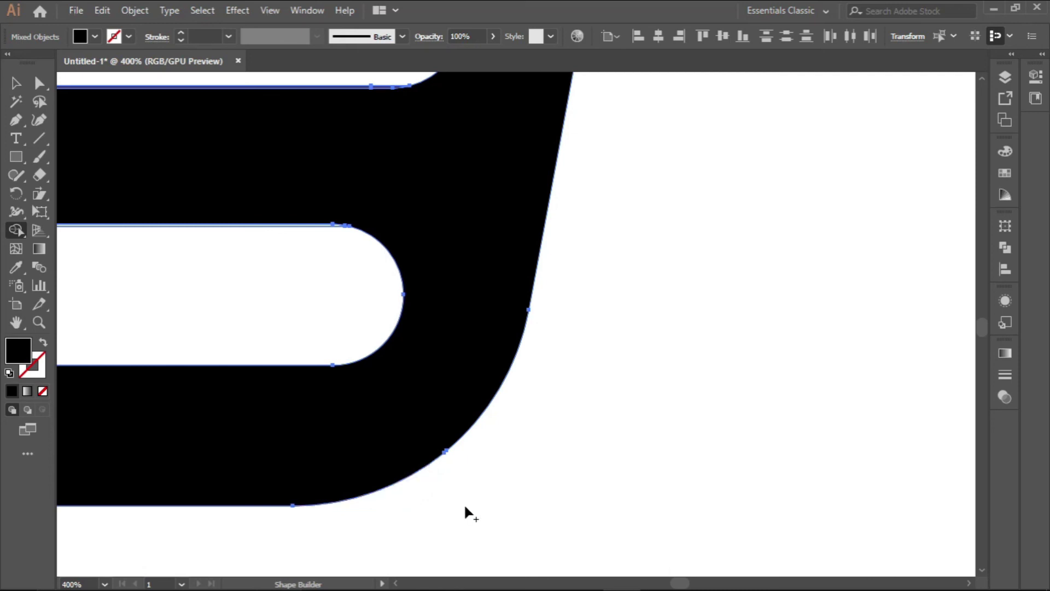
{"action": "scroll", "coordinate": [464, 503], "scroll_direction": "down", "scroll_amount": 4}
- Select all the logo pieces, including both dots, and group them into one object
{"action": "key", "text": "v"}
{"action": "key", "text": "ctrl+a"}
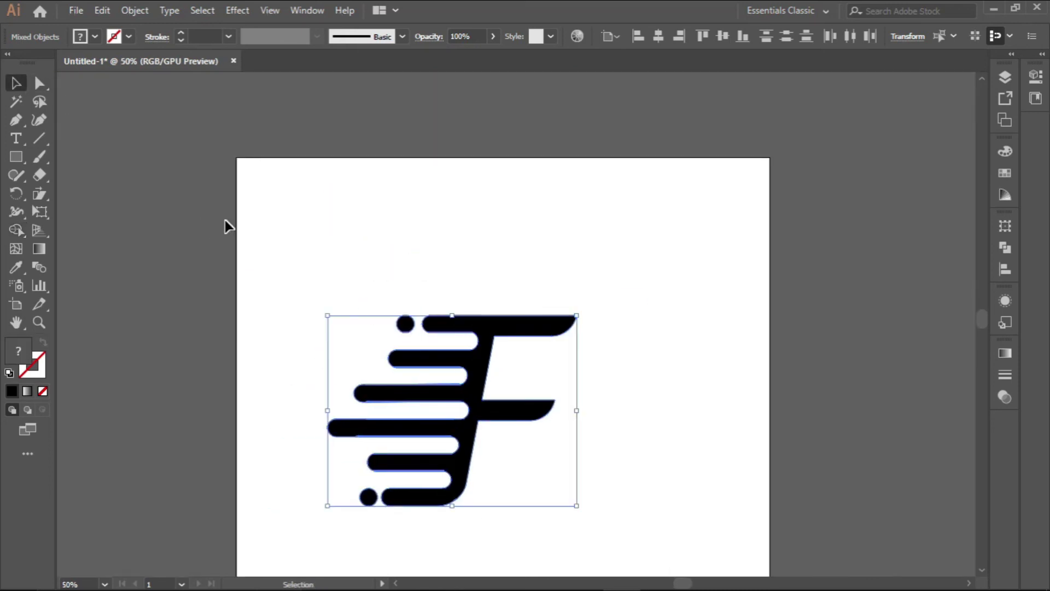
{"action": "scroll", "coordinate": [465, 376], "scroll_direction": "down", "scroll_amount": 2}
{"action": "left_click", "coordinate": [485, 470]}
{"action": "scroll", "coordinate": [478, 468], "scroll_direction": "down", "scroll_amount": 1}
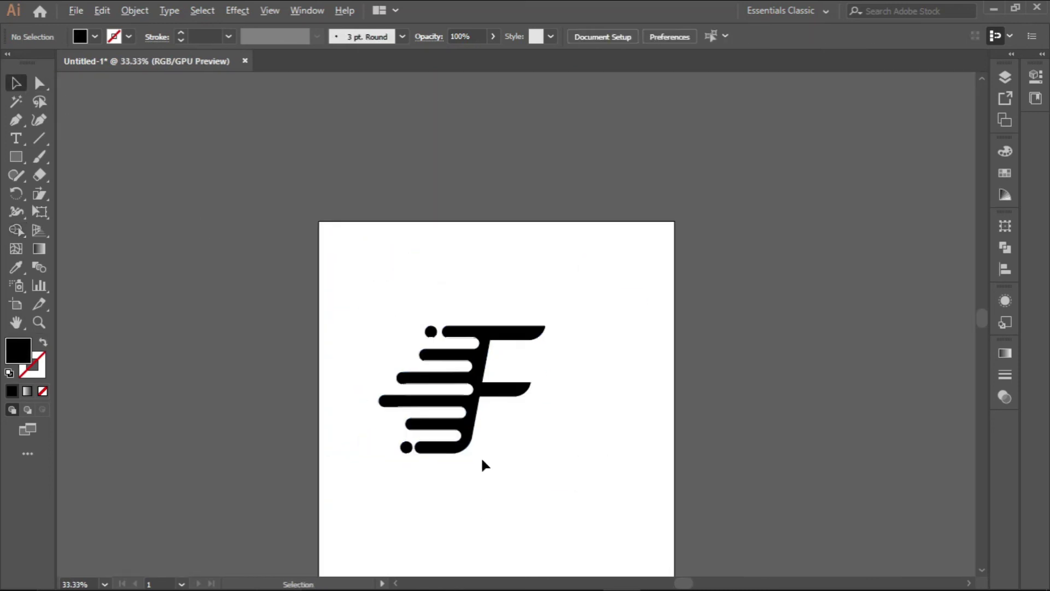
{"action": "scroll", "coordinate": [467, 450], "scroll_direction": "up", "scroll_amount": 1}
{"action": "left_click_drag", "start_coordinate": [477, 372], "coordinate": [598, 493]}
{"action": "right_click", "coordinate": [469, 398]}
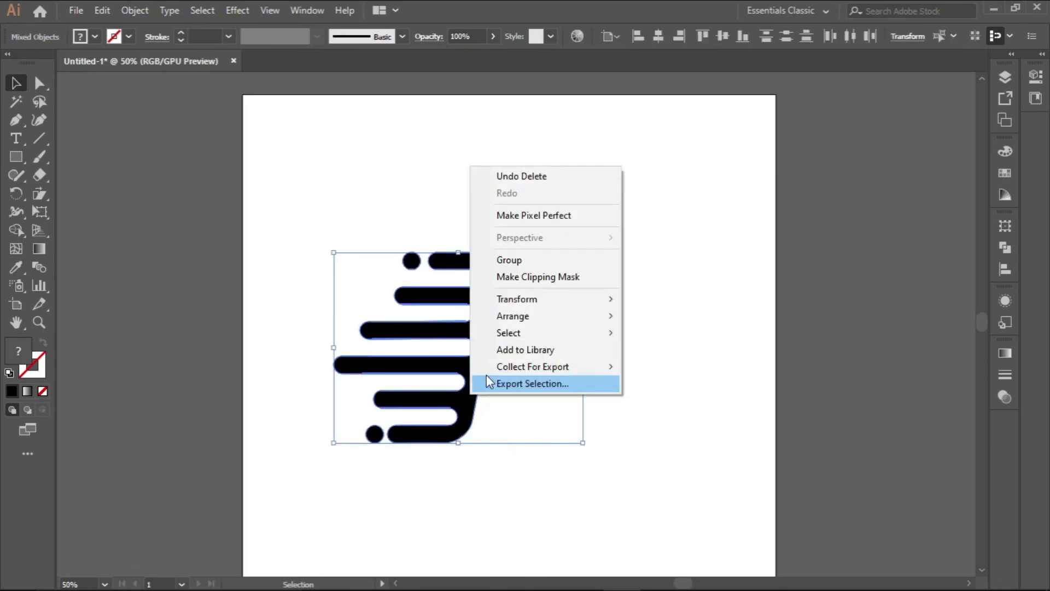
{"action": "left_click", "coordinate": [528, 256]}
- Centre the grouped logo horizontally and vertically on the artboard, then deselect it
{"action": "left_click", "coordinate": [658, 36]}
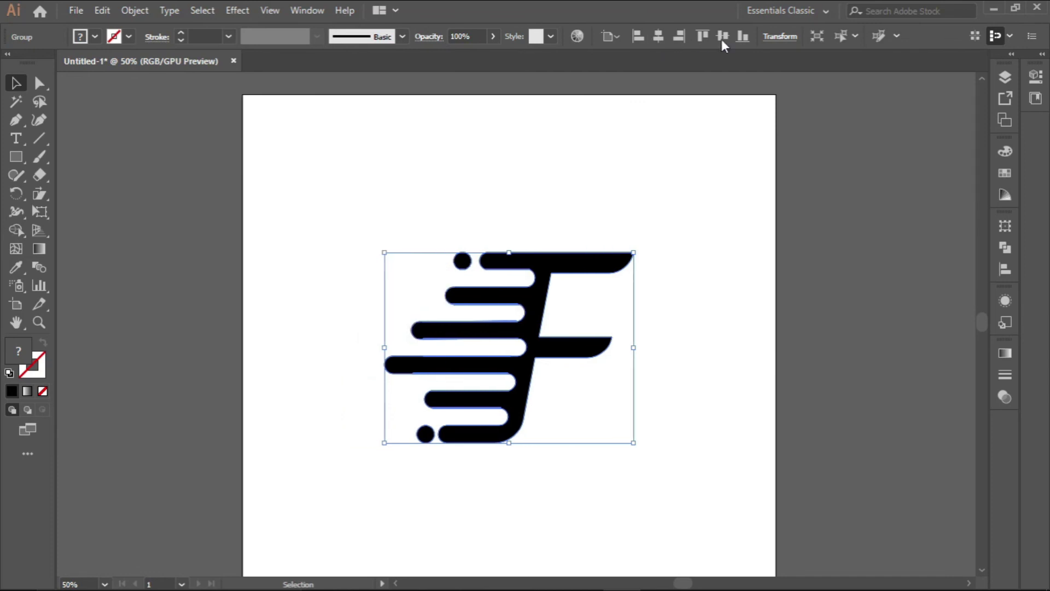
{"action": "left_click", "coordinate": [722, 36]}
{"action": "scroll", "coordinate": [559, 320], "scroll_direction": "down", "scroll_amount": 2}
{"action": "scroll", "coordinate": [573, 298], "scroll_direction": "up", "scroll_amount": 3}
{"action": "scroll", "coordinate": [578, 314], "scroll_direction": "down", "scroll_amount": 1}
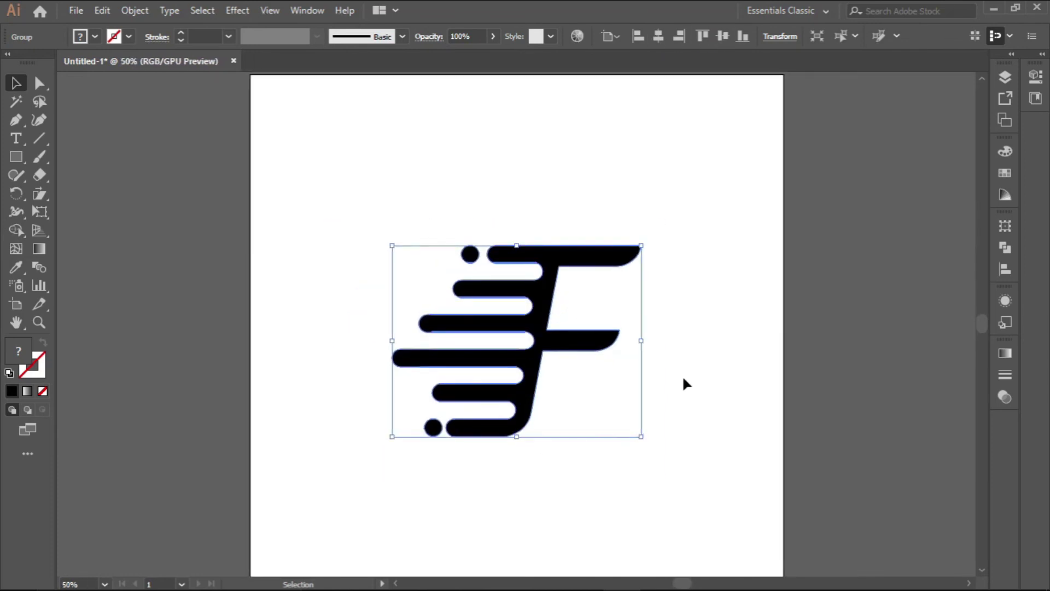
{"action": "left_click", "coordinate": [667, 374]}
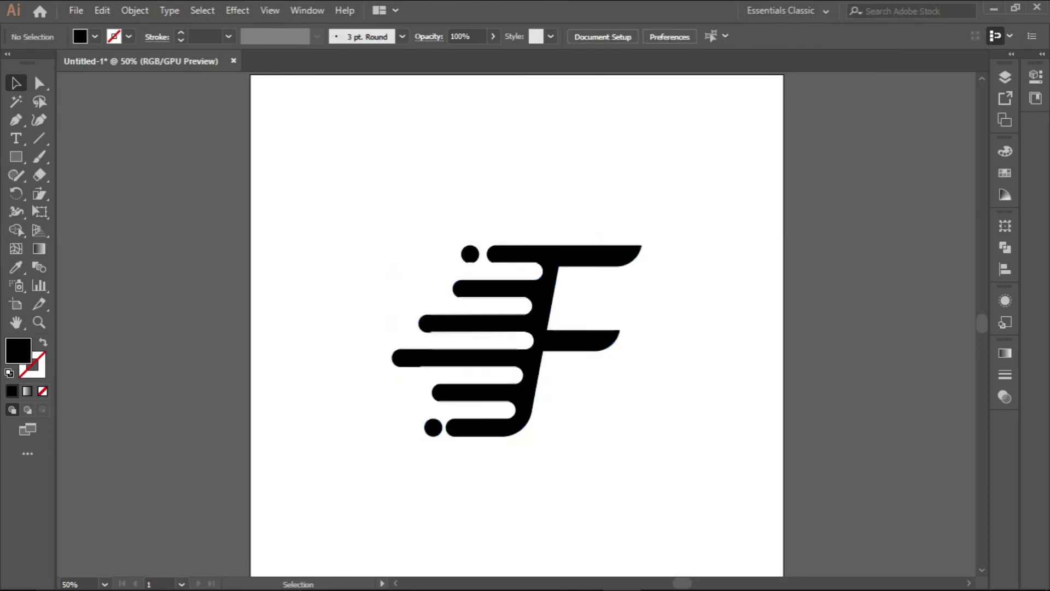